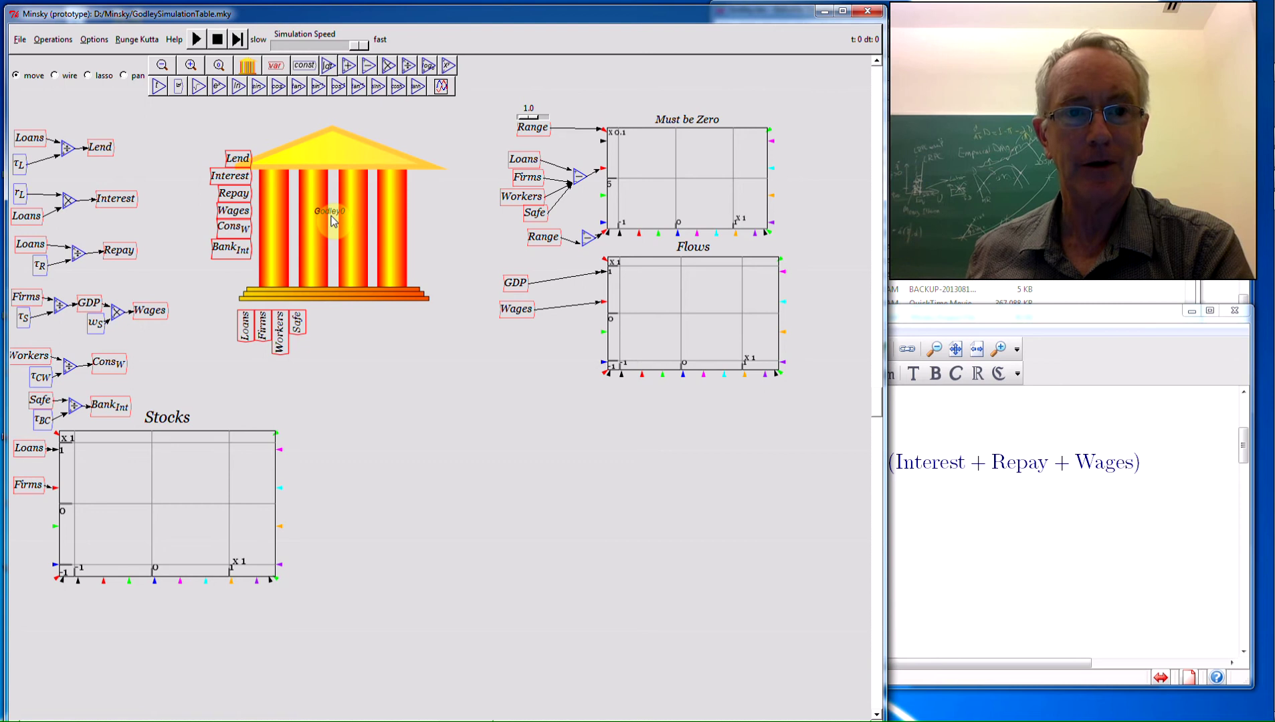
Open the Godley0 table and widen it to reveal the Row Sum column for its six flows.
{"action": "double_click", "coordinate": [333, 221]}
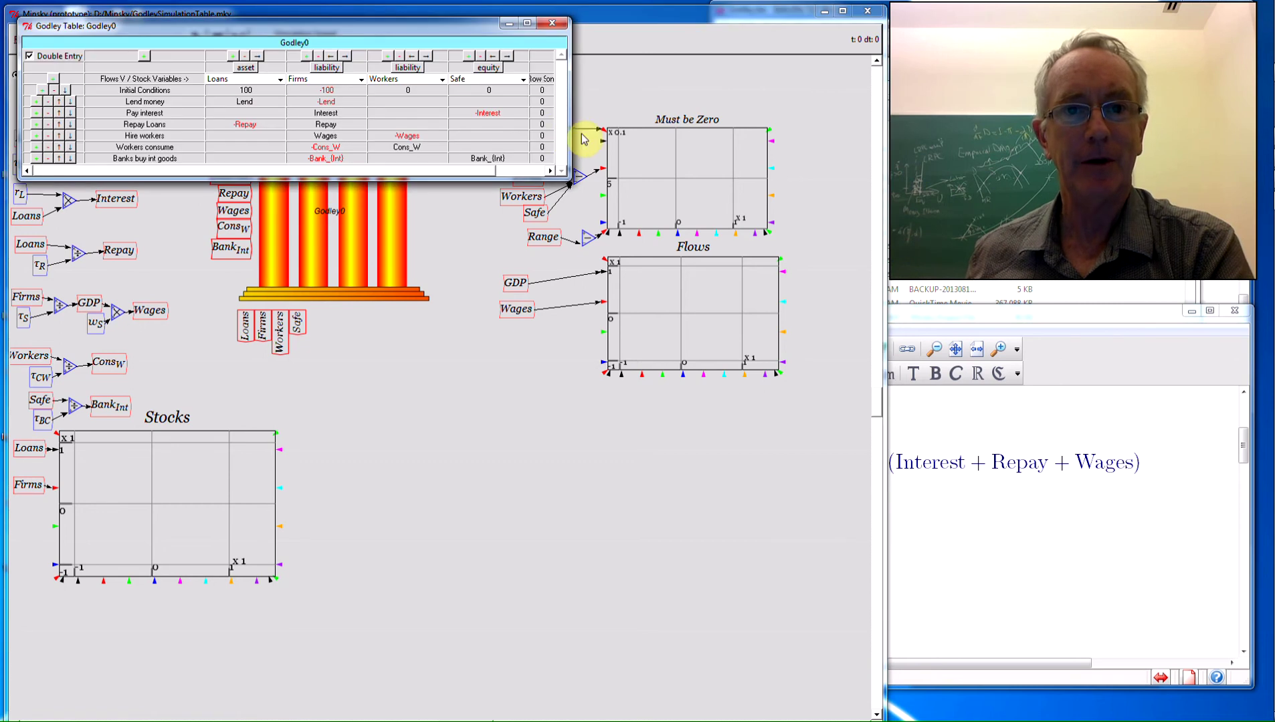
{"action": "left_click_drag", "start_coordinate": [569, 140], "coordinate": [650, 148]}
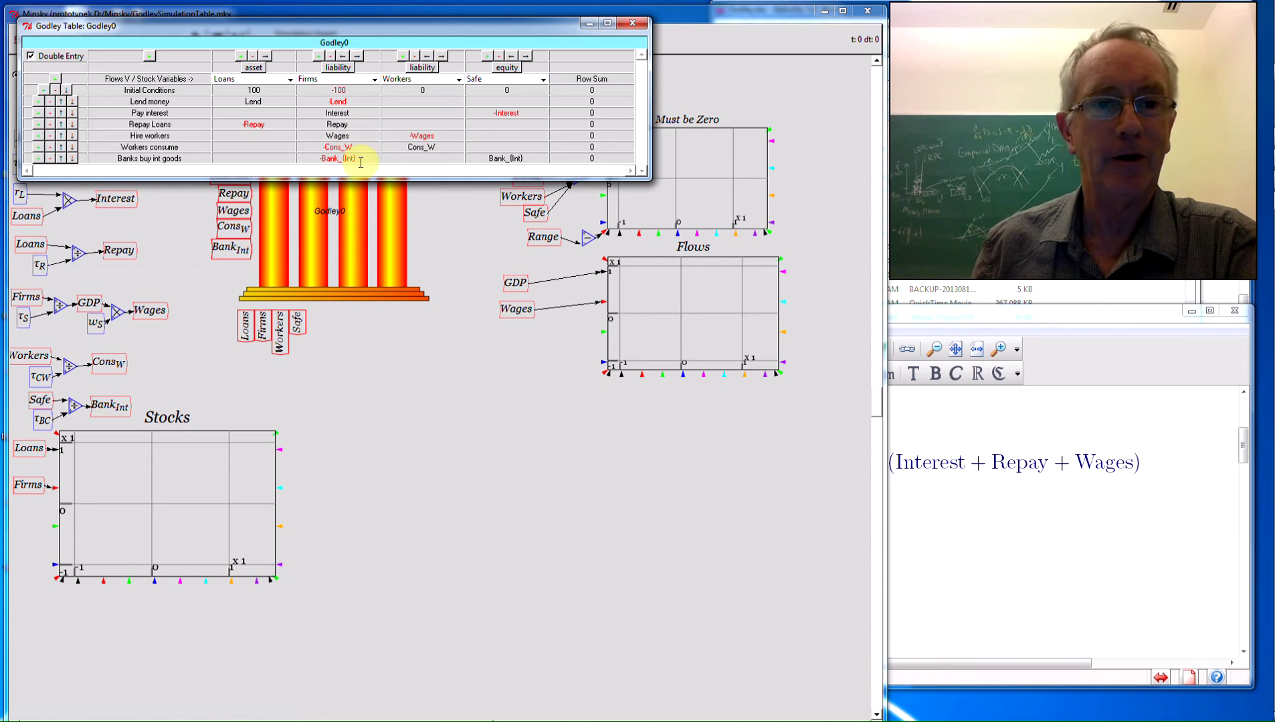
{"action": "left_click", "coordinate": [360, 403]}
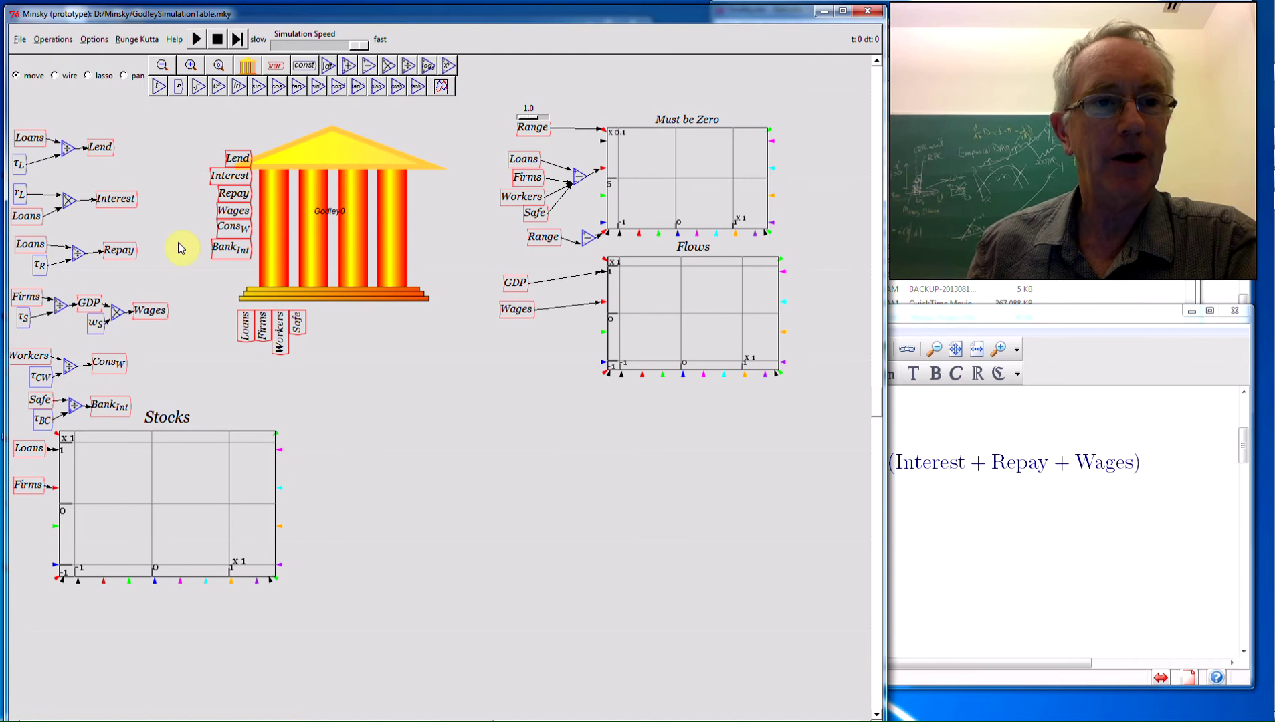
{"action": "right_click", "coordinate": [236, 163]}
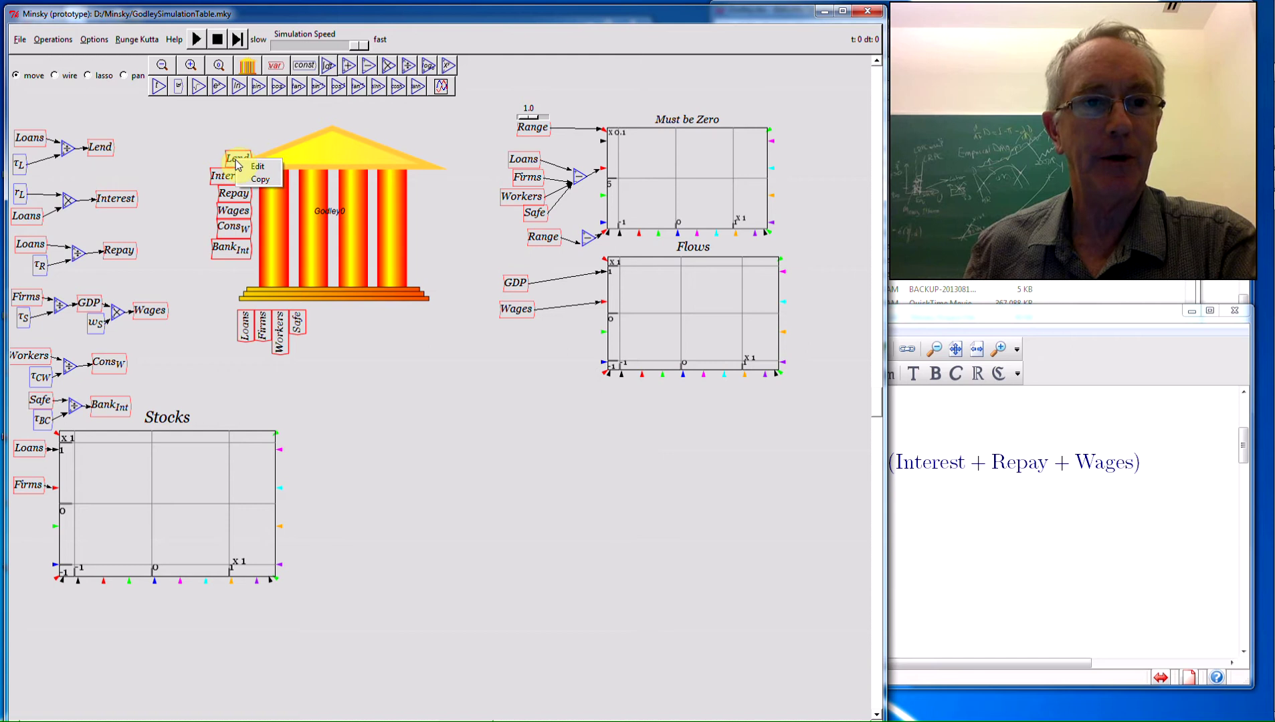
{"action": "left_click", "coordinate": [148, 163]}
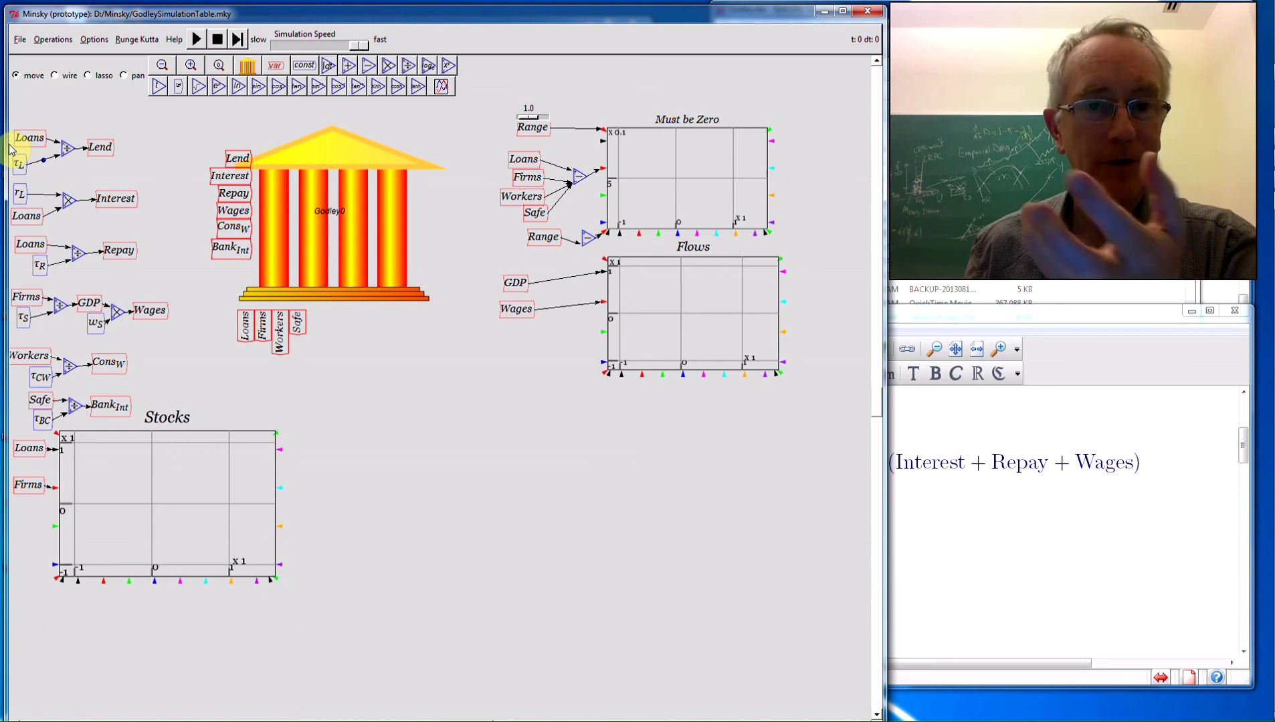
{"action": "left_click", "coordinate": [44, 160]}
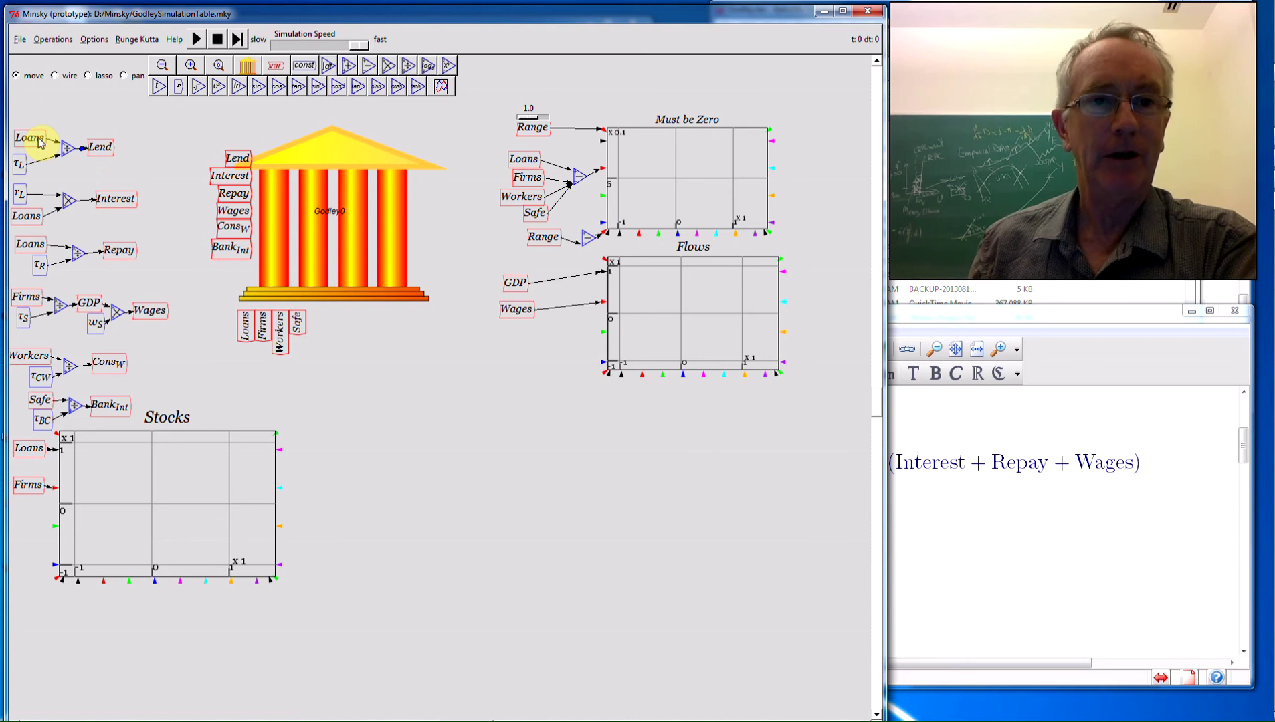
{"action": "right_click", "coordinate": [18, 170]}
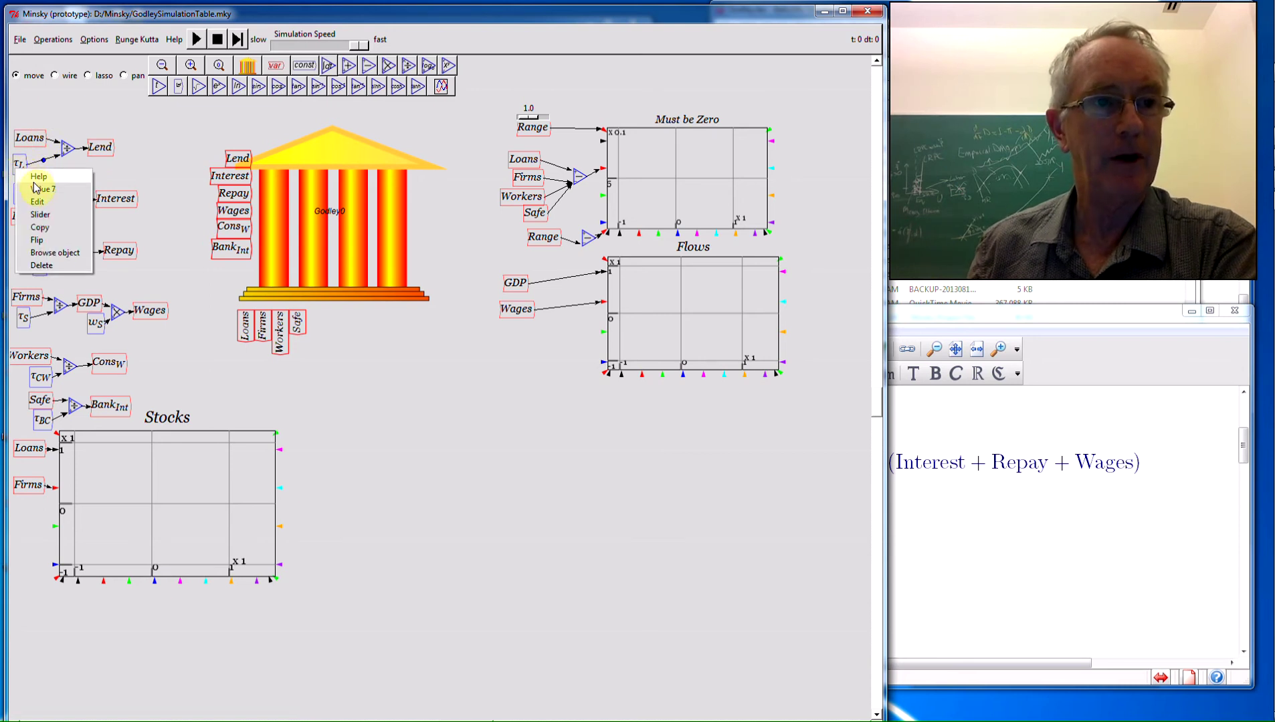
{"action": "left_click", "coordinate": [107, 177]}
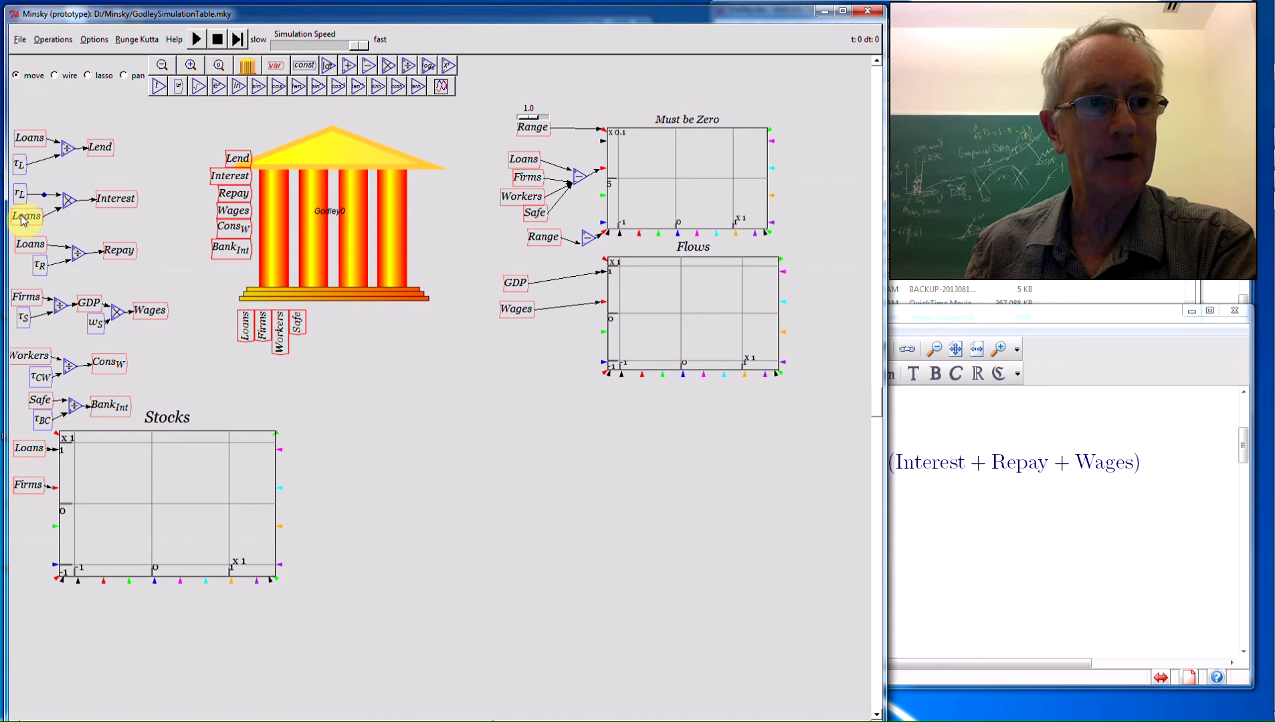
{"action": "right_click", "coordinate": [23, 194]}
{"action": "left_click", "coordinate": [171, 238]}
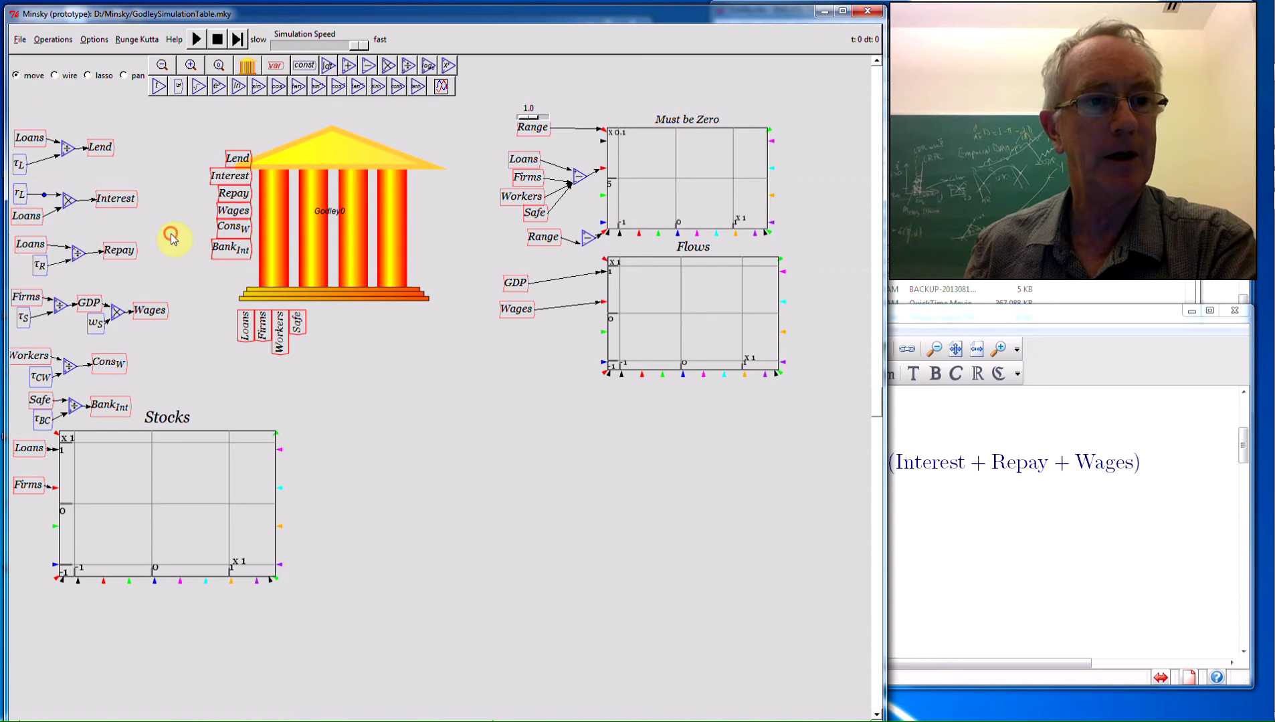
{"action": "right_click", "coordinate": [40, 268]}
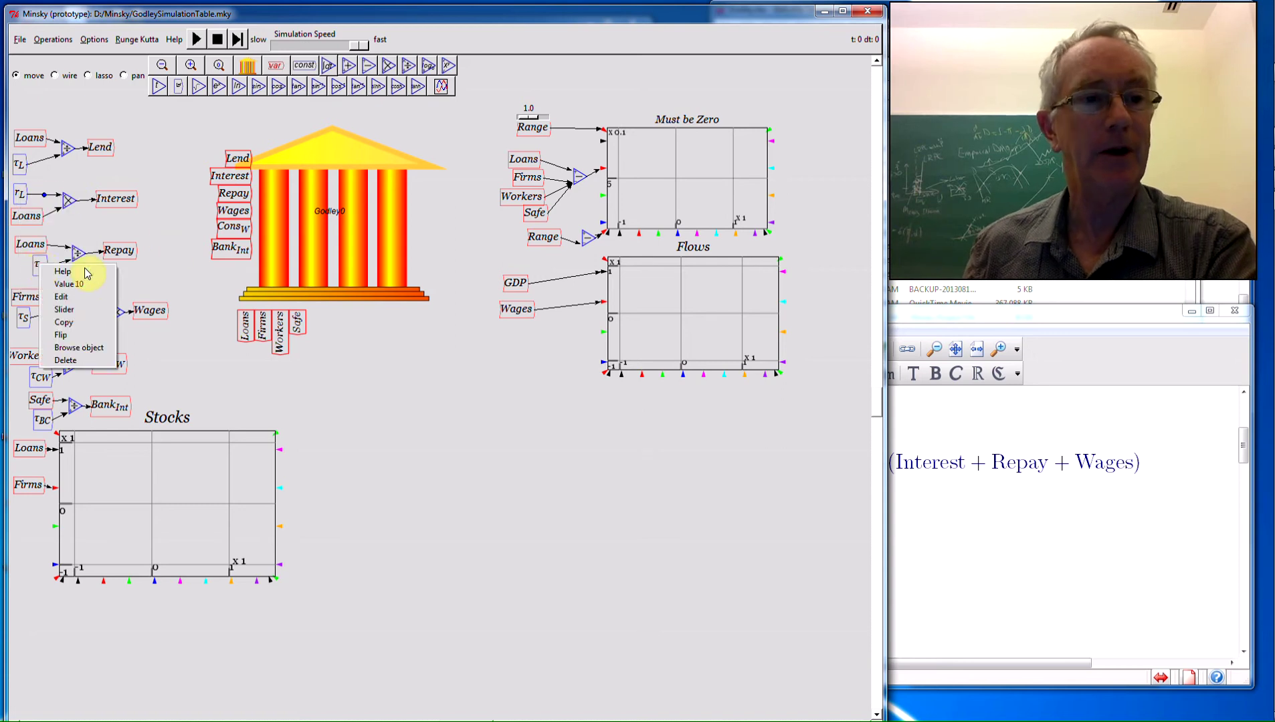
{"action": "left_click", "coordinate": [125, 273]}
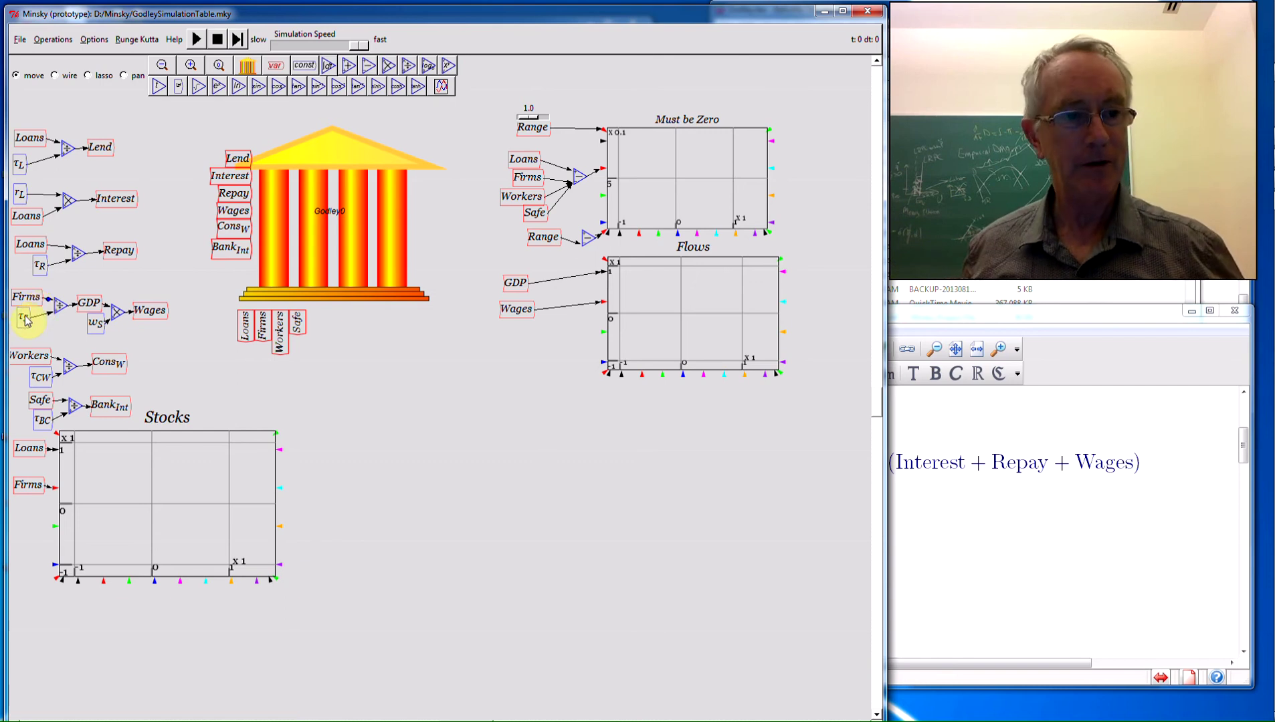
{"action": "right_click", "coordinate": [23, 319]}
{"action": "left_click", "coordinate": [114, 286]}
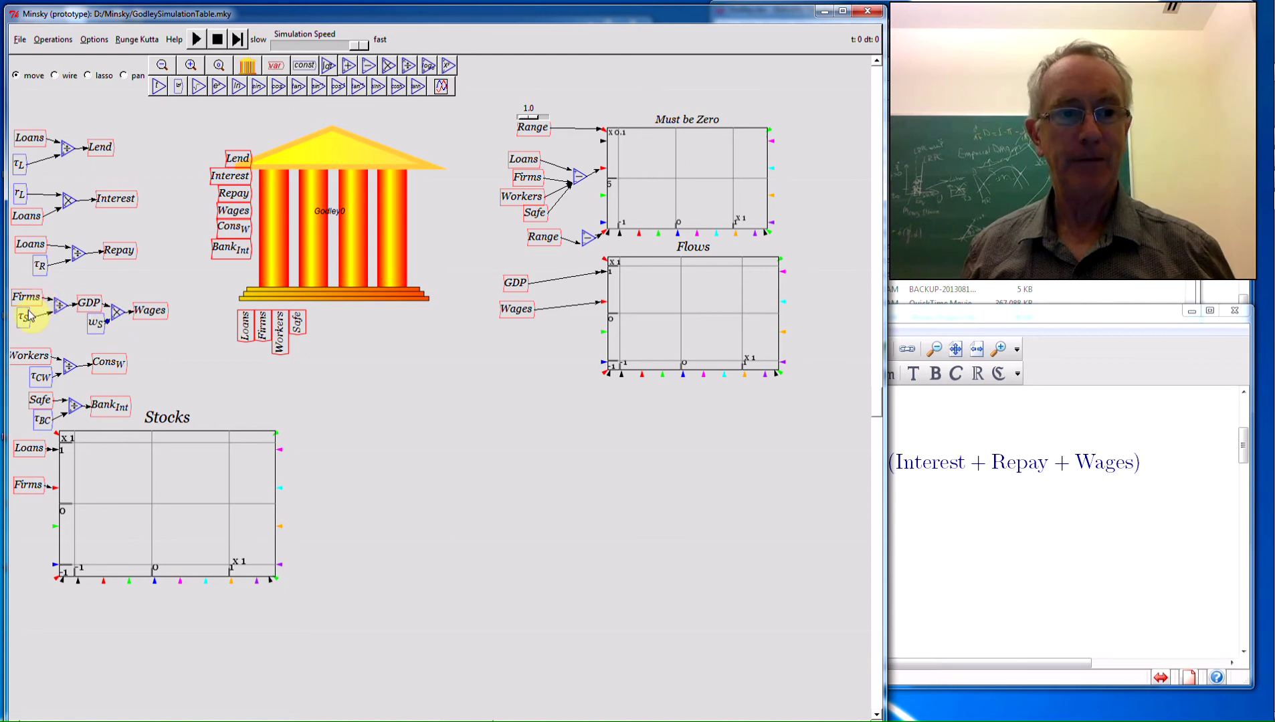
{"action": "right_click", "coordinate": [91, 327]}
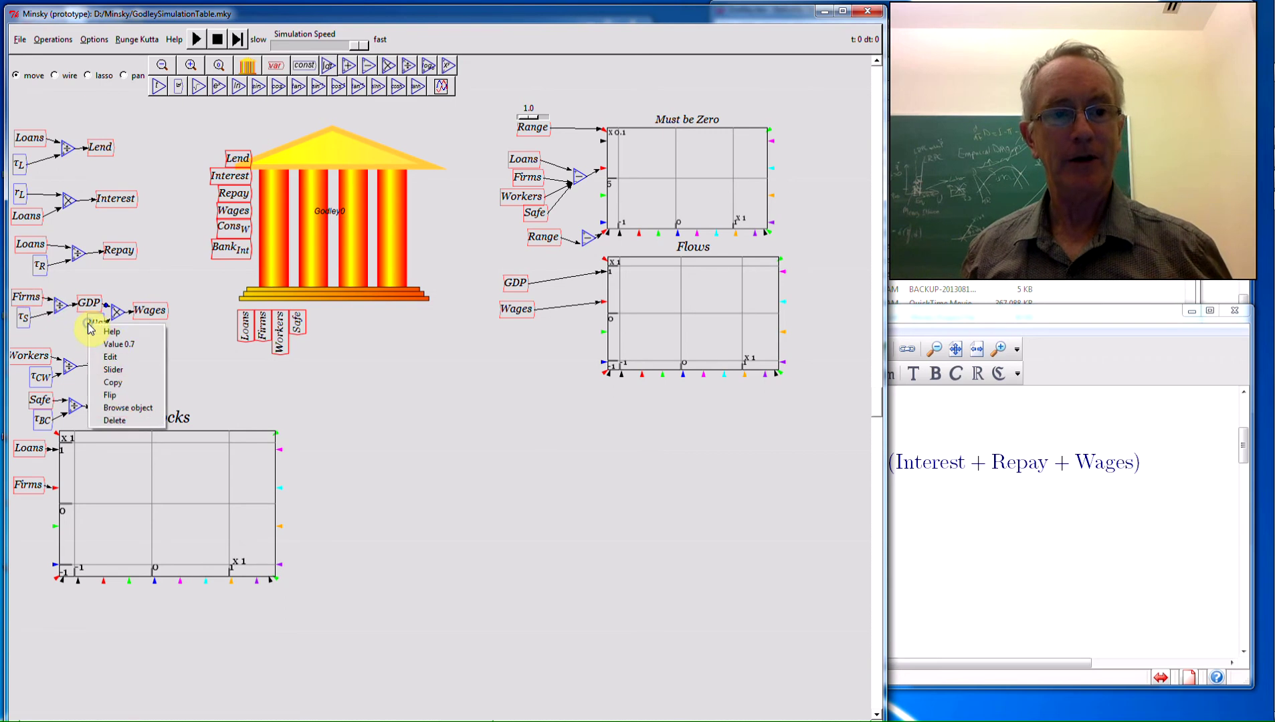
{"action": "left_click", "coordinate": [74, 349]}
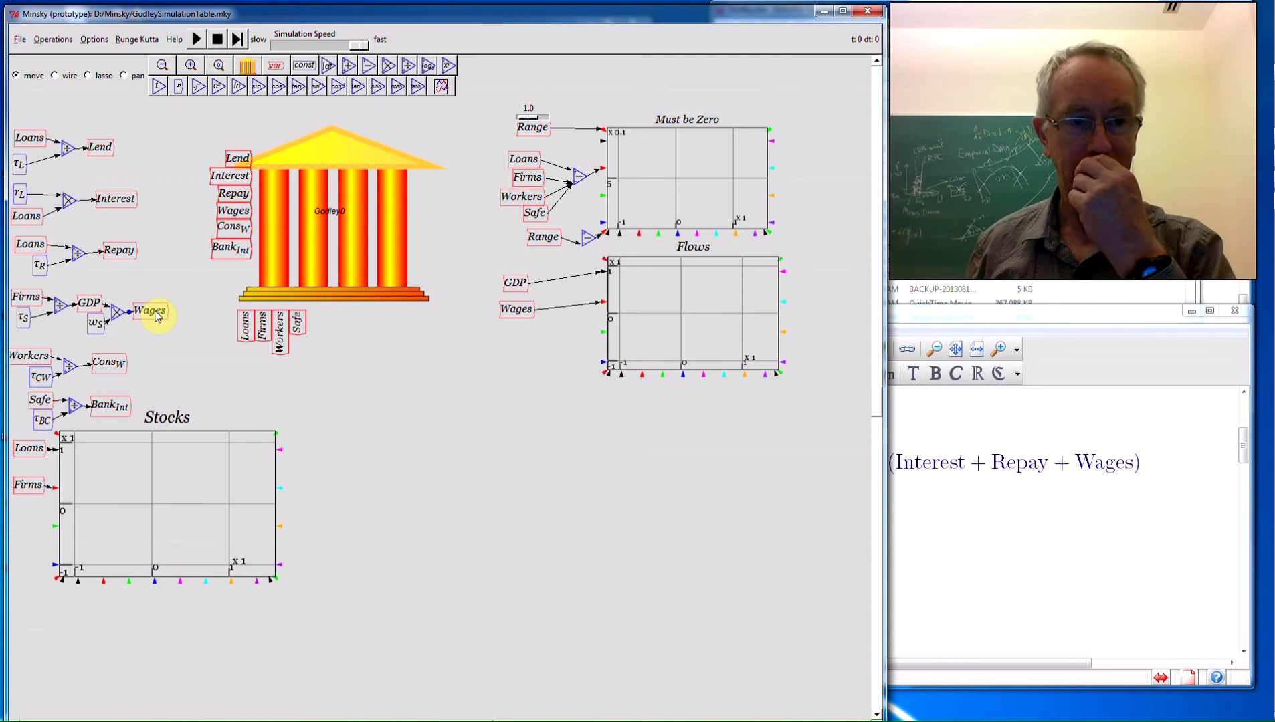
{"action": "left_click", "coordinate": [129, 367]}
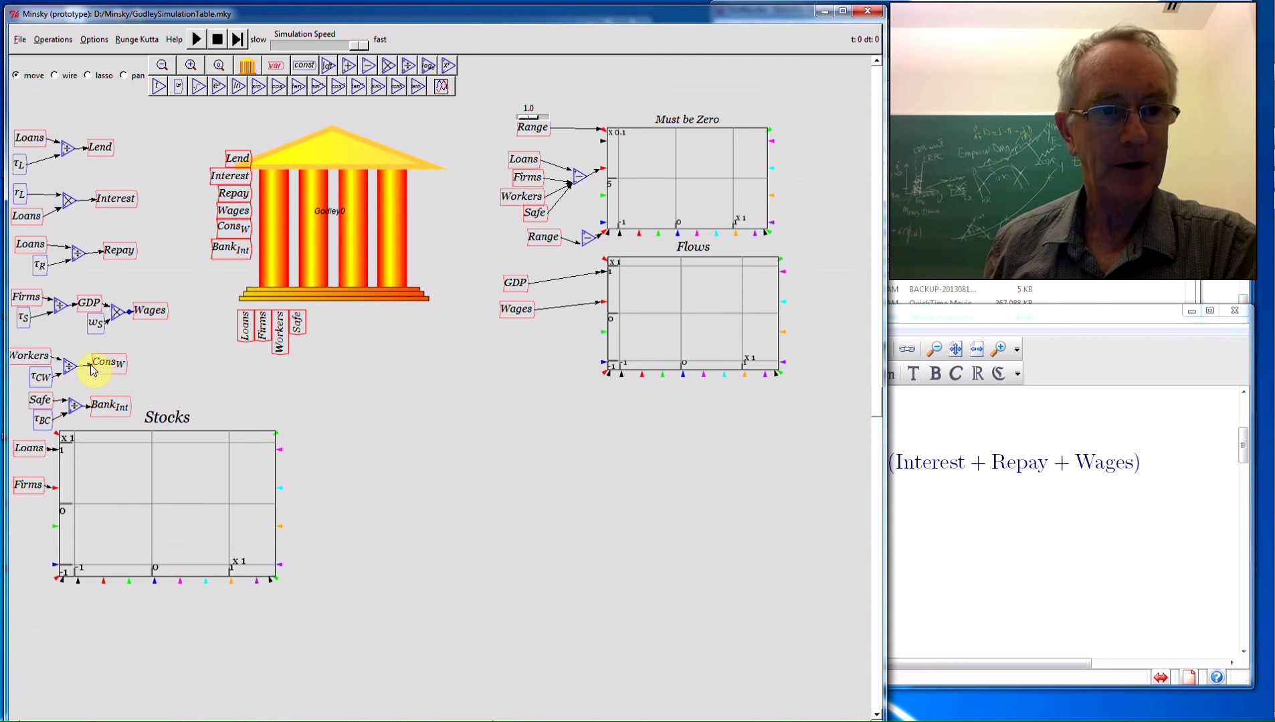
{"action": "left_click", "coordinate": [40, 361]}
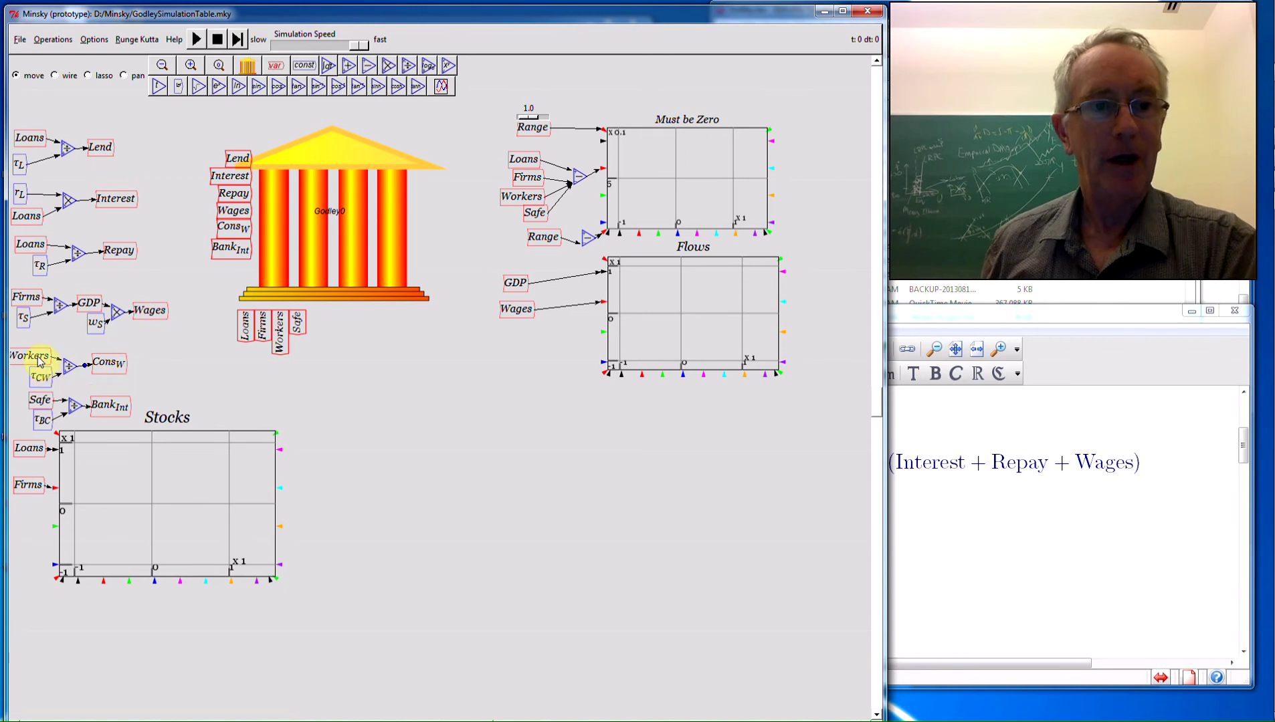
{"action": "right_click", "coordinate": [40, 381]}
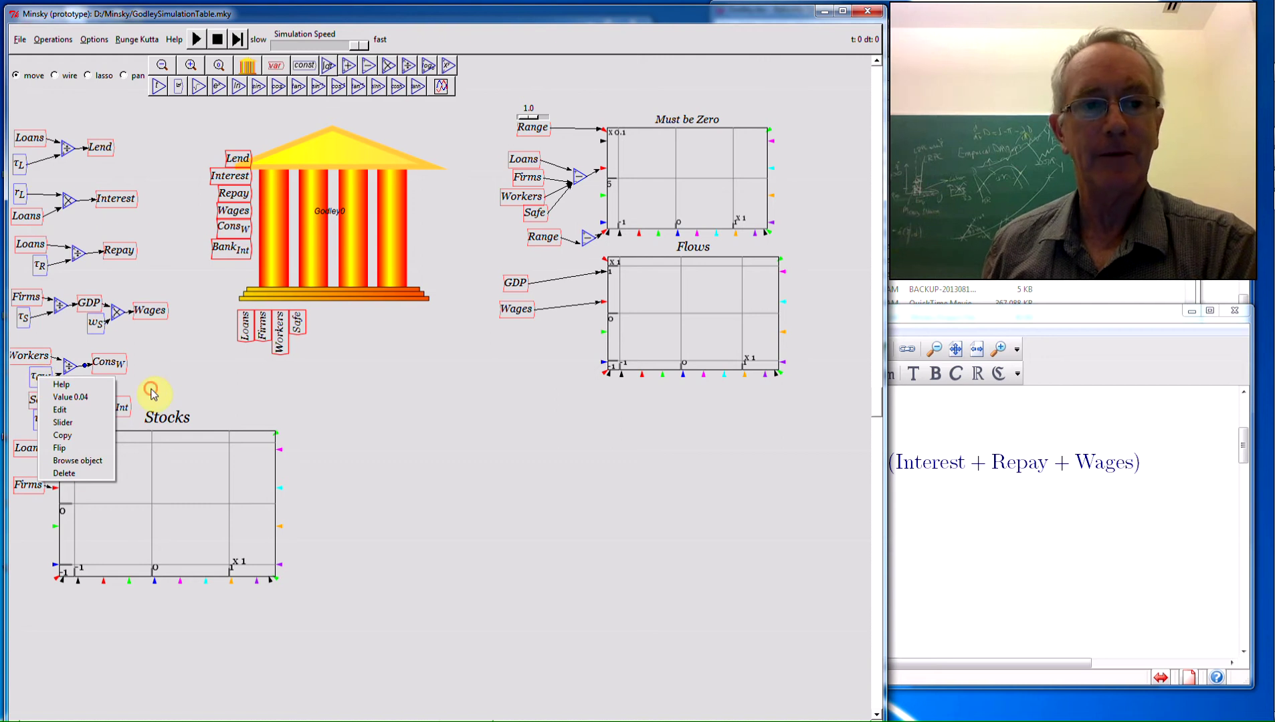
{"action": "left_click", "coordinate": [153, 395]}
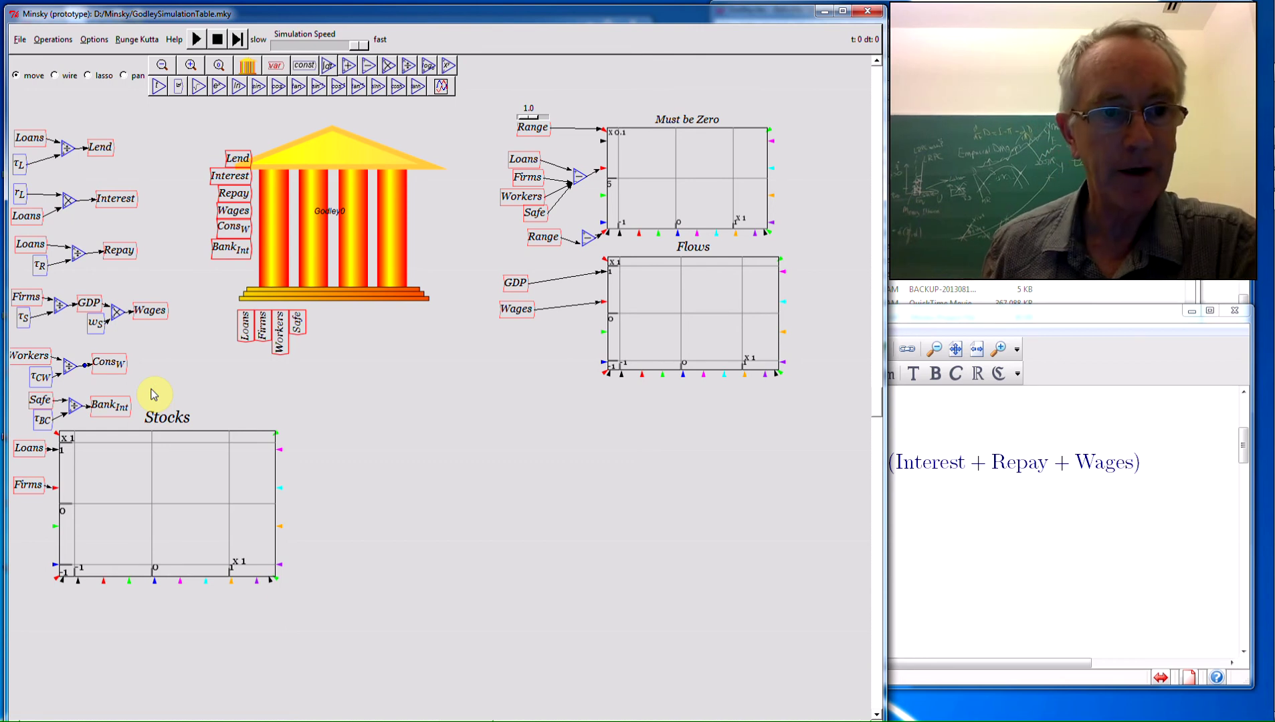
{"action": "right_click", "coordinate": [48, 422]}
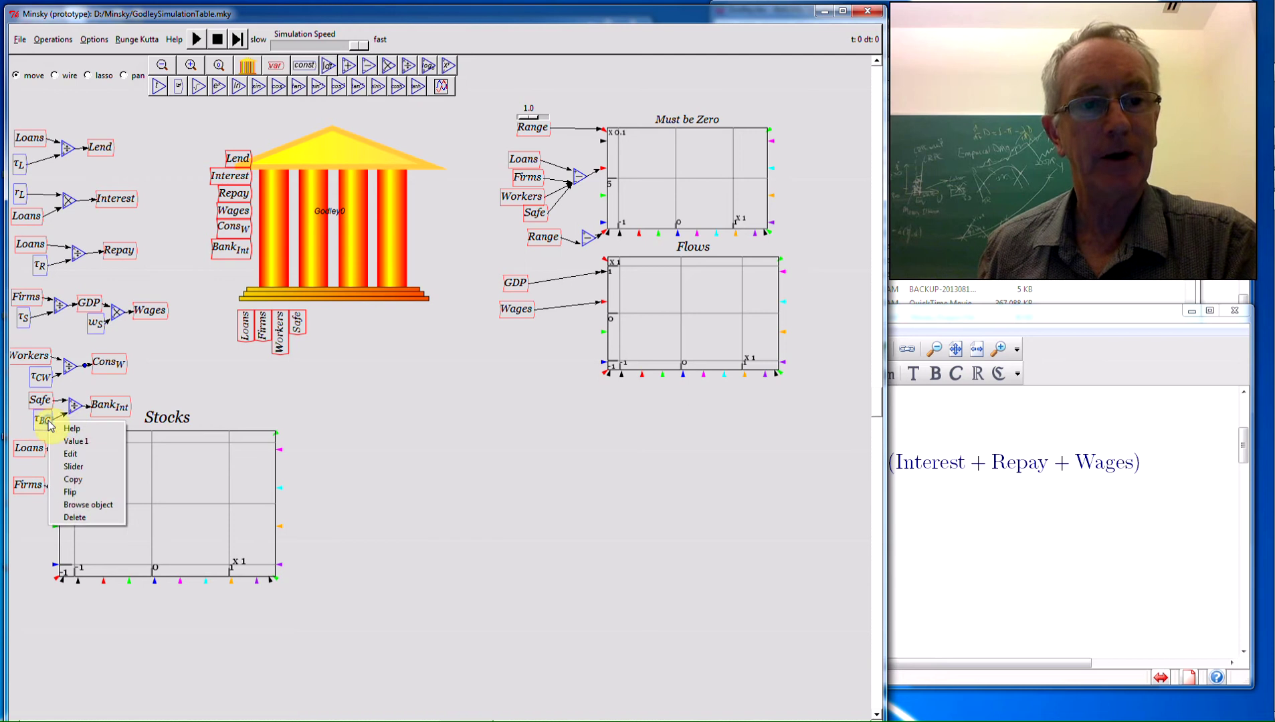
{"action": "left_click", "coordinate": [199, 391]}
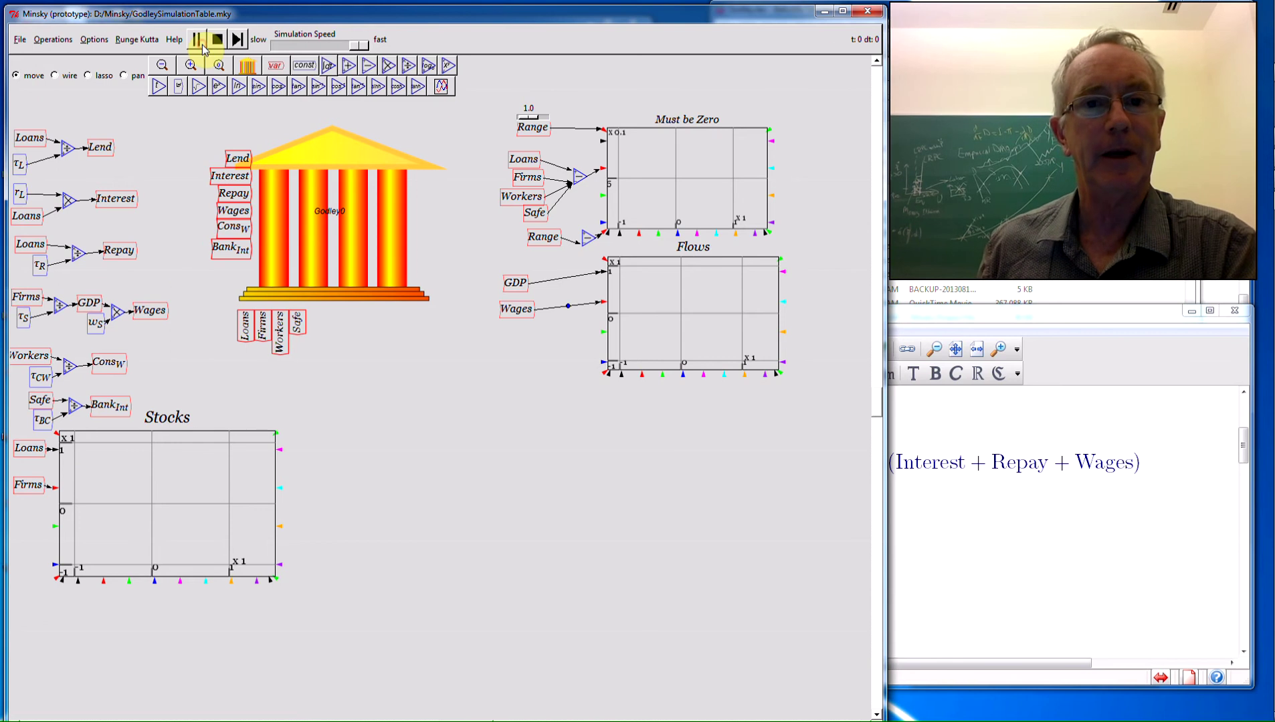
Run the bank model simulation and pause it at about t = 17.
{"action": "left_click", "coordinate": [197, 39]}
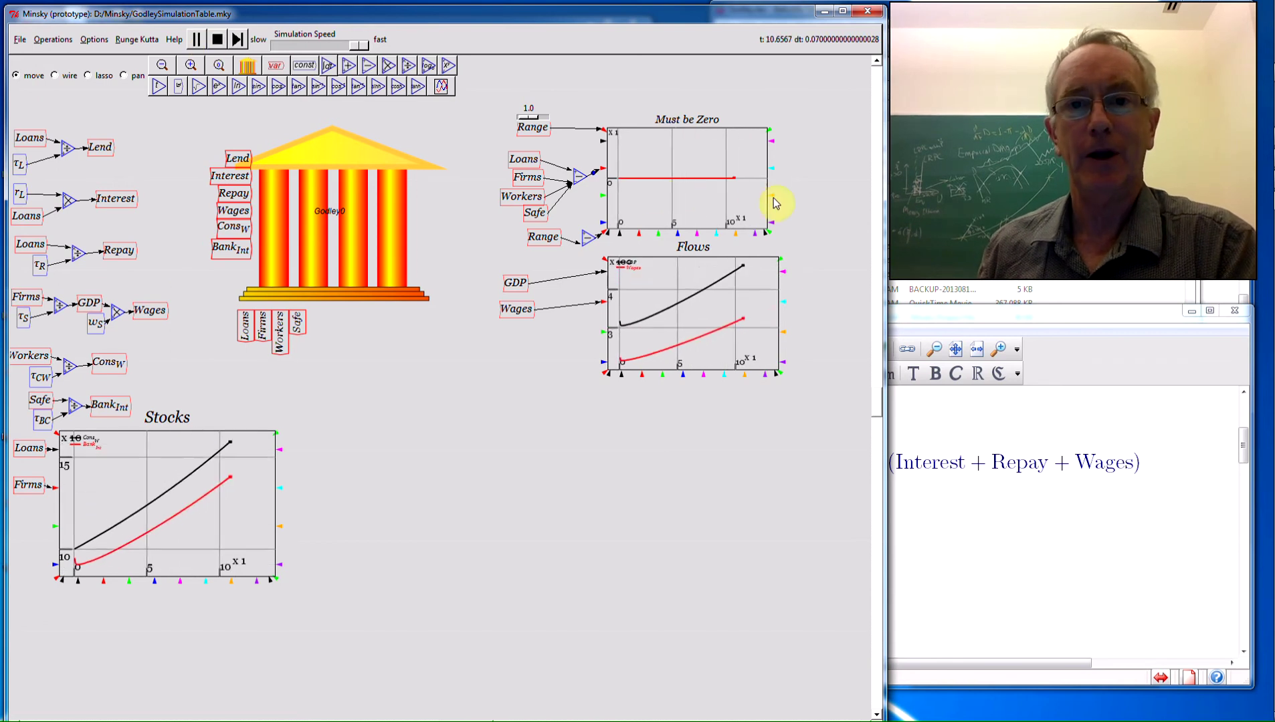
{"action": "left_click", "coordinate": [197, 40]}
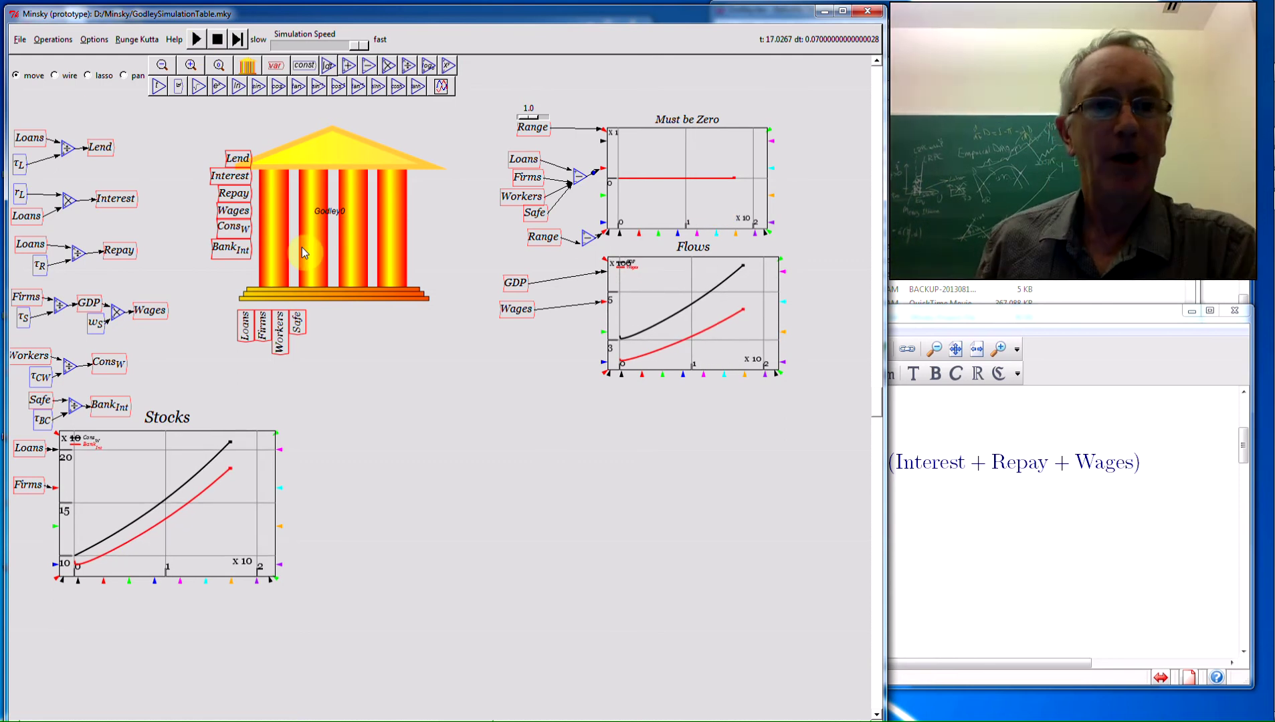
Delete the Godley table from the model.
{"action": "left_click", "coordinate": [21, 40]}
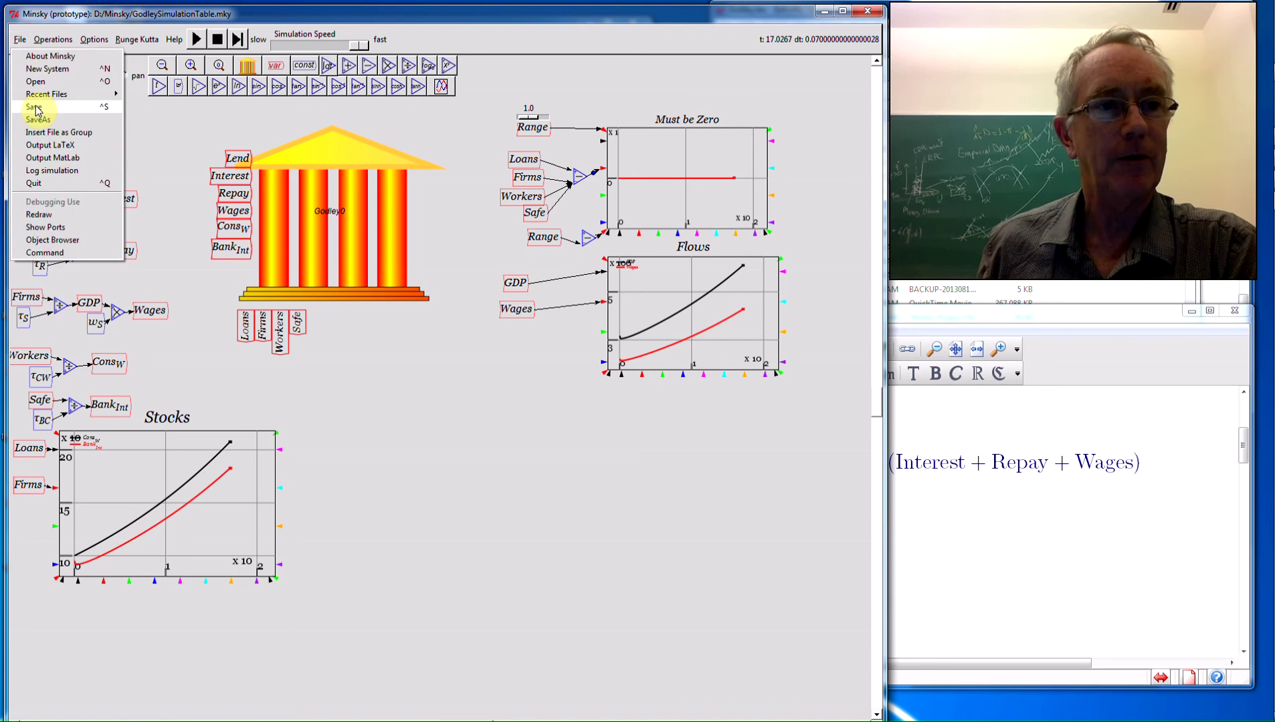
{"action": "left_click", "coordinate": [252, 148]}
{"action": "right_click", "coordinate": [312, 182]}
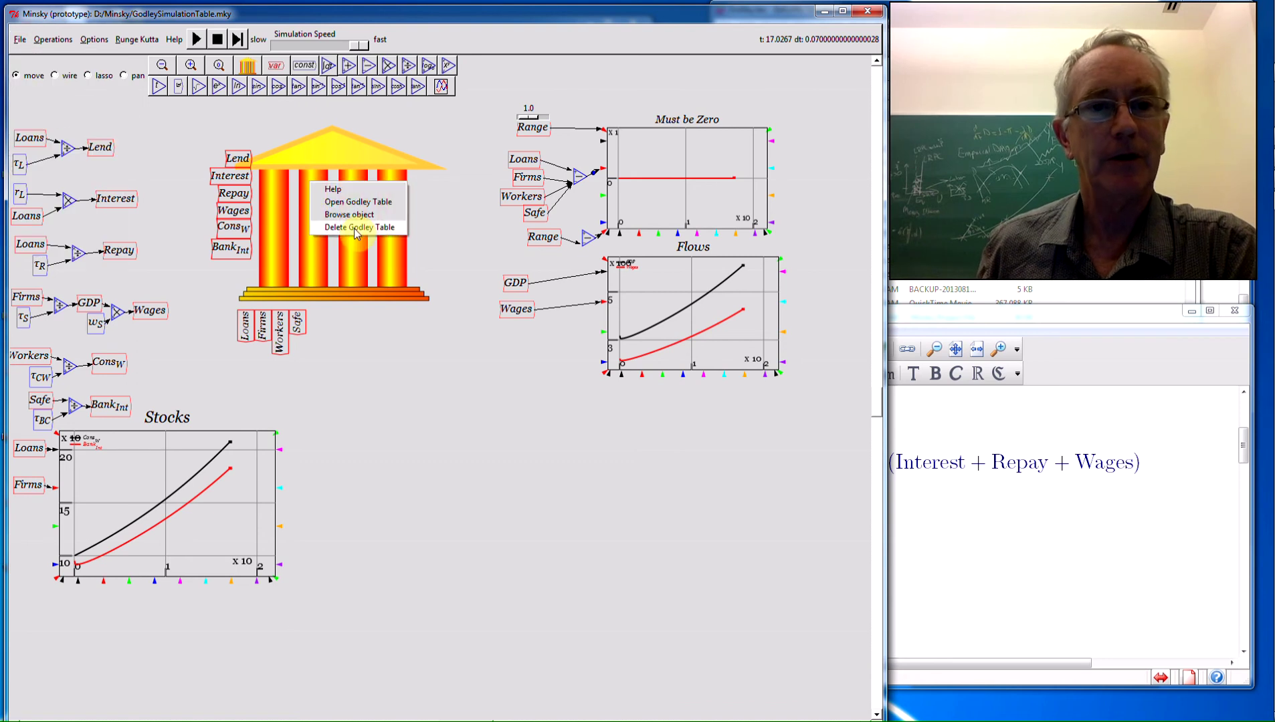
{"action": "left_click", "coordinate": [354, 228]}
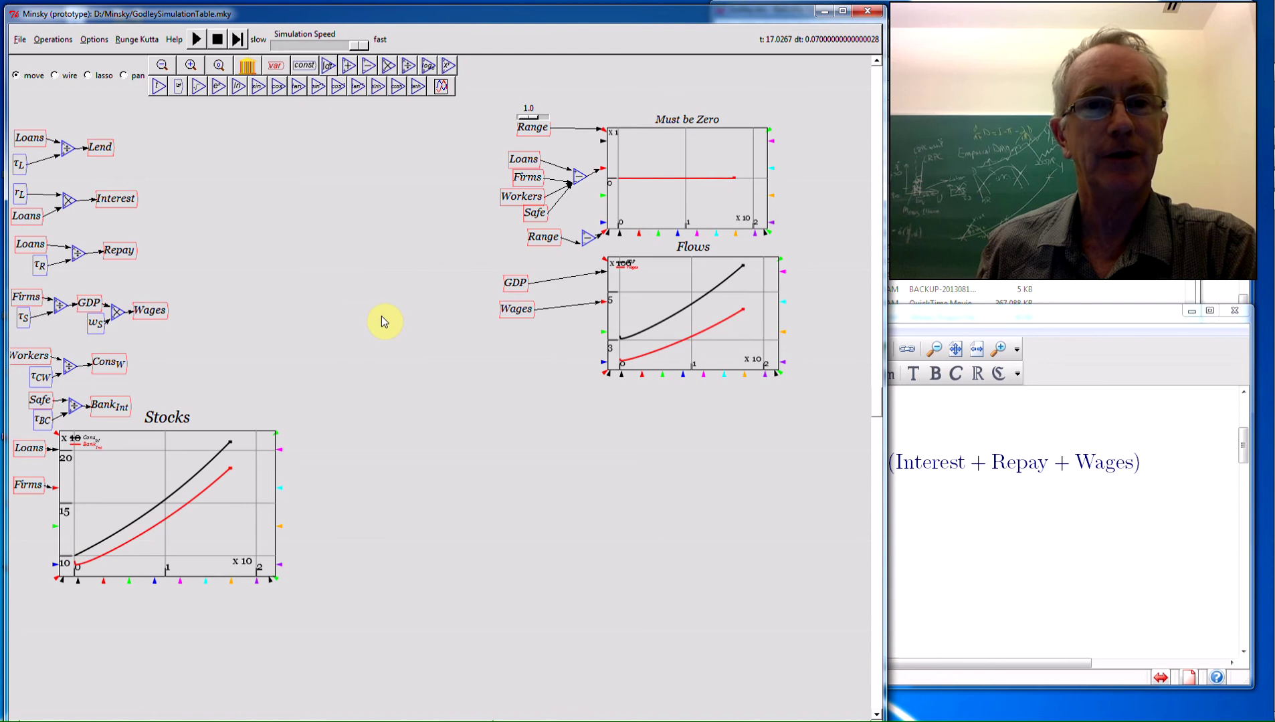
Reset and rerun the simulation without the Godley table, then pause it.
{"action": "left_click", "coordinate": [216, 40]}
{"action": "left_click", "coordinate": [197, 41]}
{"action": "left_click", "coordinate": [201, 45]}
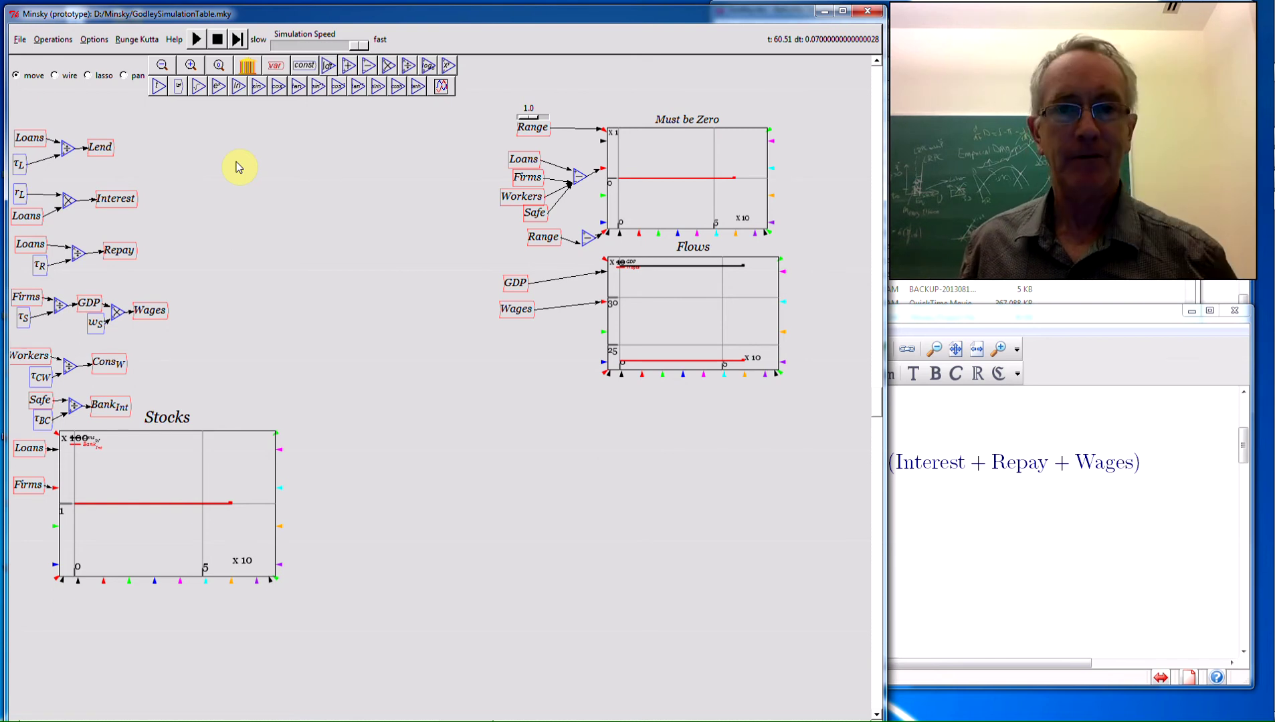
Bring the GodleySimulation02.tex equations window forward and widen it to show full equations.
{"action": "left_click", "coordinate": [905, 310]}
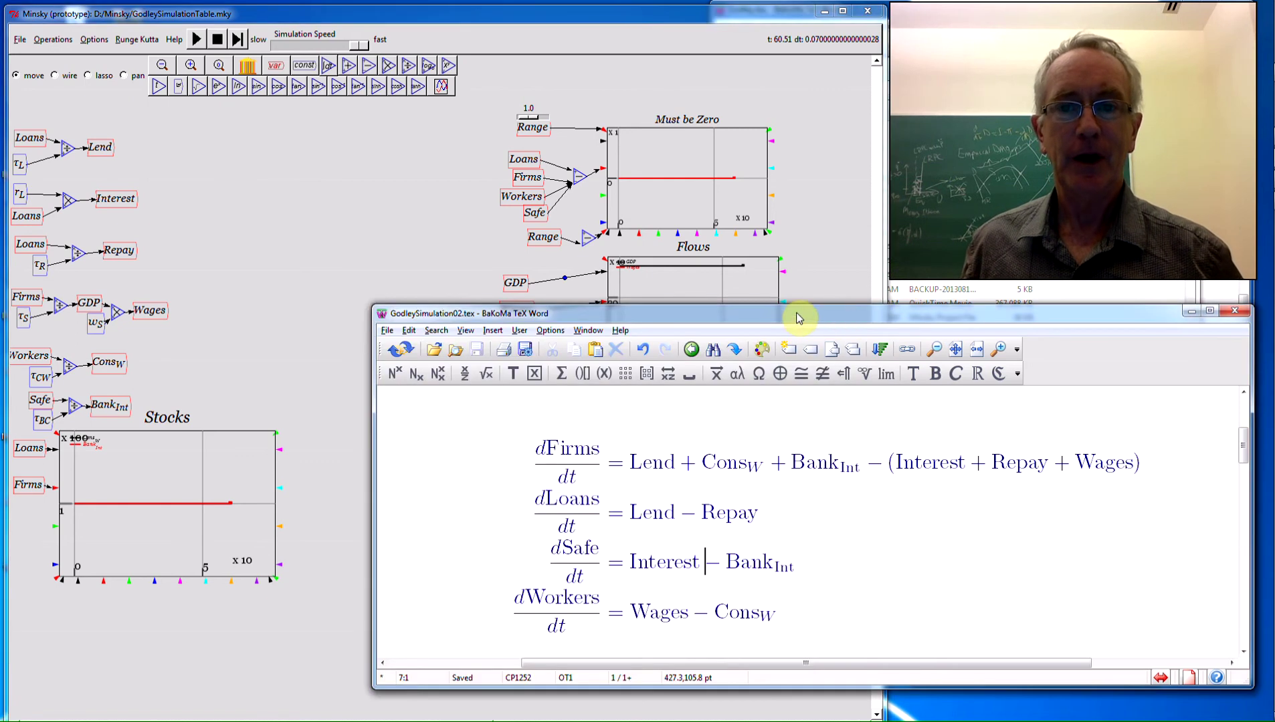
{"action": "left_click_drag", "start_coordinate": [779, 306], "coordinate": [574, 6]}
{"action": "double_click", "coordinate": [574, 6]}
{"action": "left_click_drag", "start_coordinate": [661, 322], "coordinate": [285, 51]}
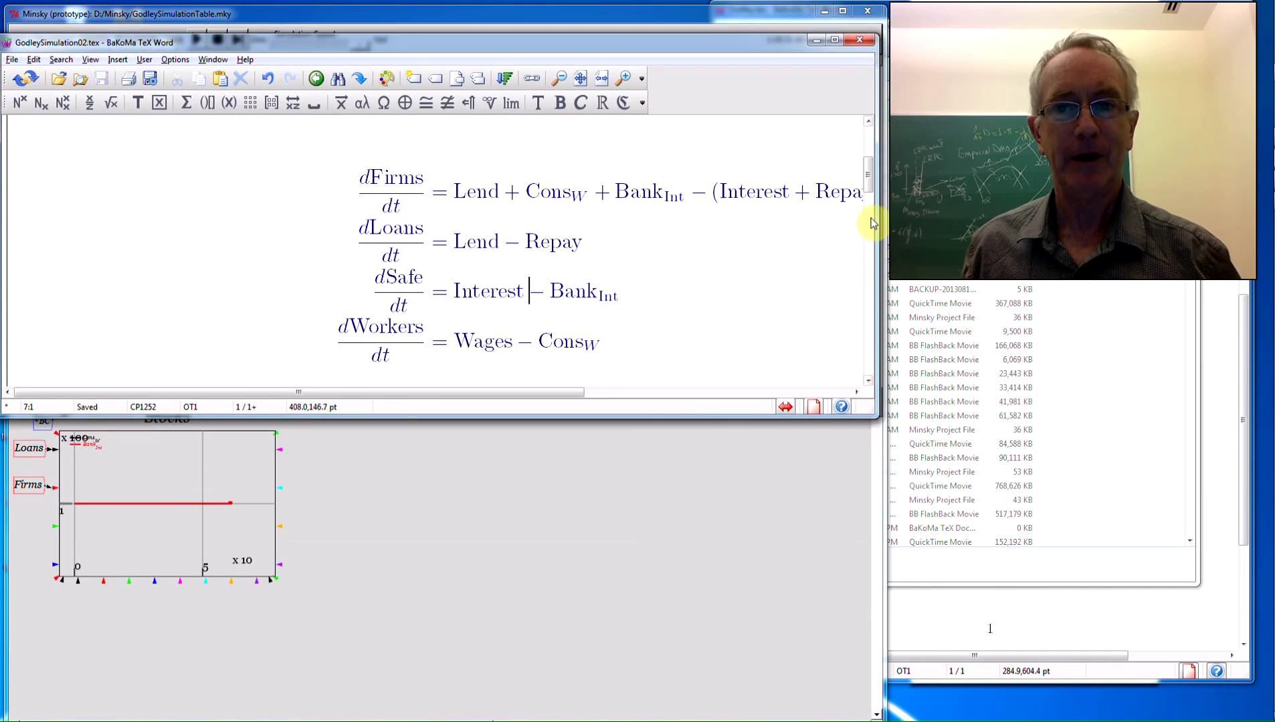
{"action": "left_click_drag", "start_coordinate": [873, 226], "coordinate": [1021, 226]}
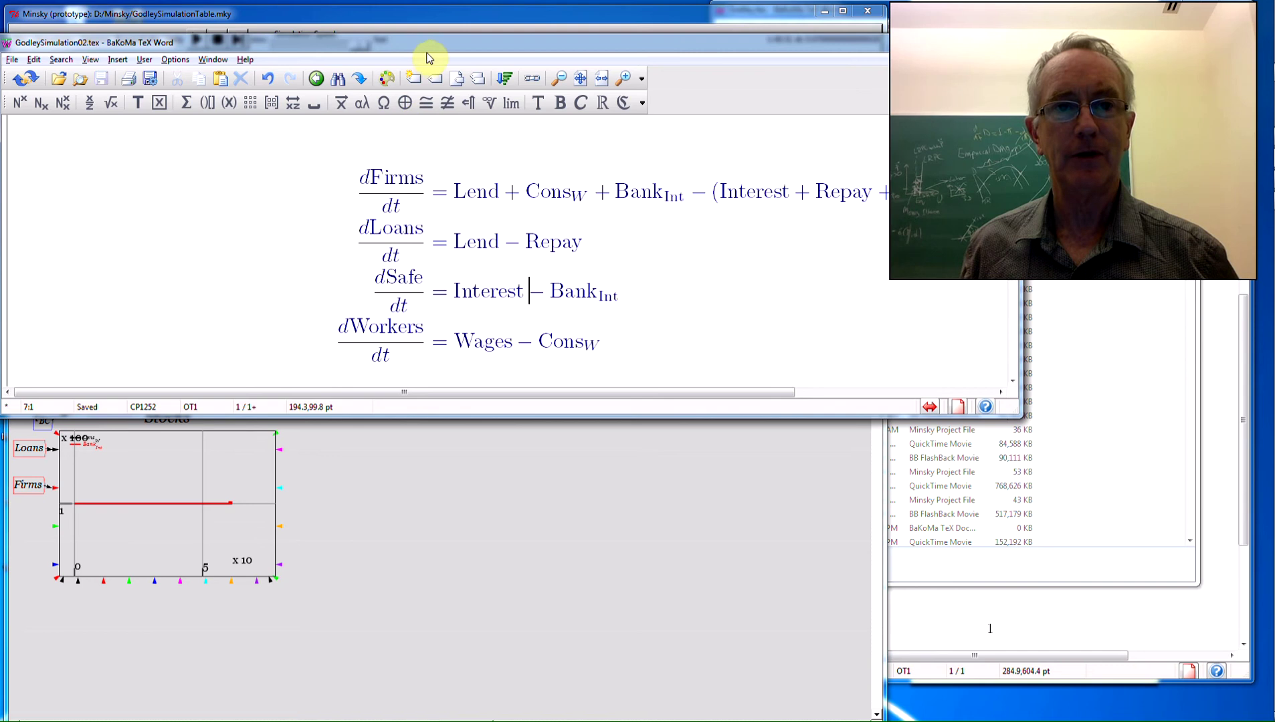
Shift and narrow the equations window so the Minsky diagram shows beside it.
{"action": "left_click_drag", "start_coordinate": [433, 55], "coordinate": [654, 318]}
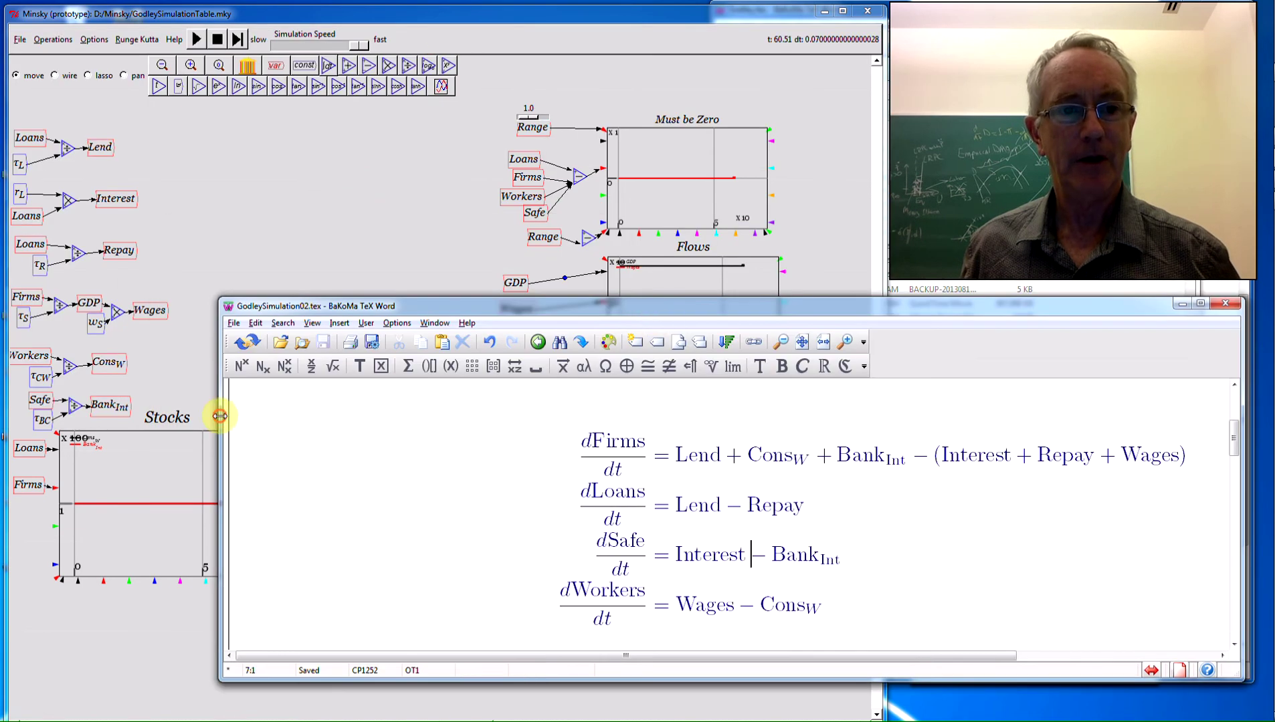
{"action": "left_click_drag", "start_coordinate": [219, 416], "coordinate": [544, 454]}
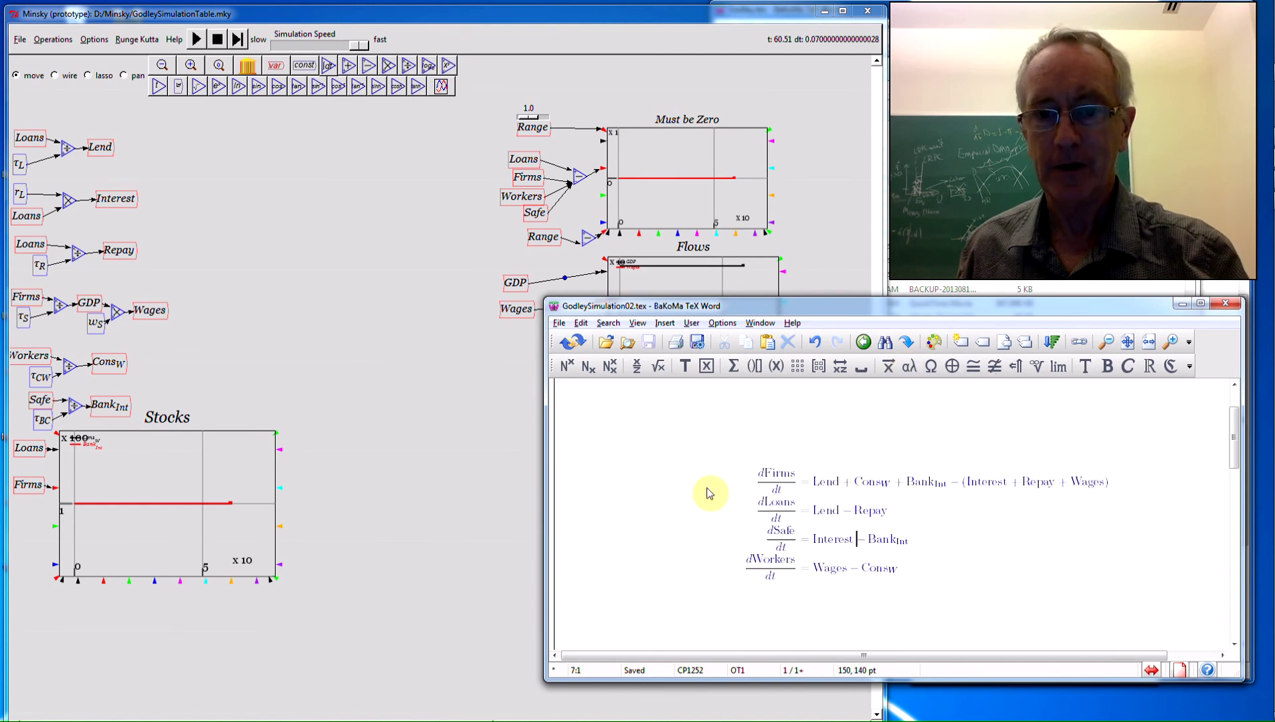
{"action": "scroll", "coordinate": [604, 490], "scroll_direction": "up", "scroll_amount": 1}
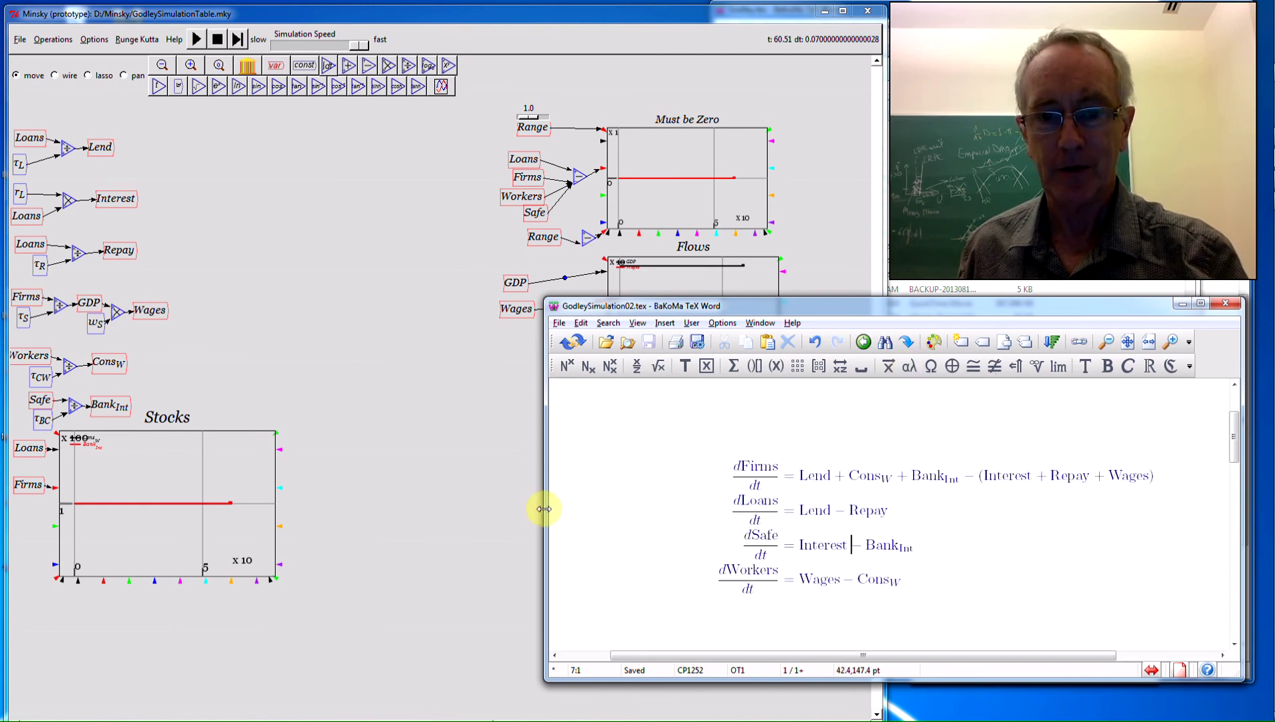
{"action": "left_click_drag", "start_coordinate": [544, 509], "coordinate": [599, 511]}
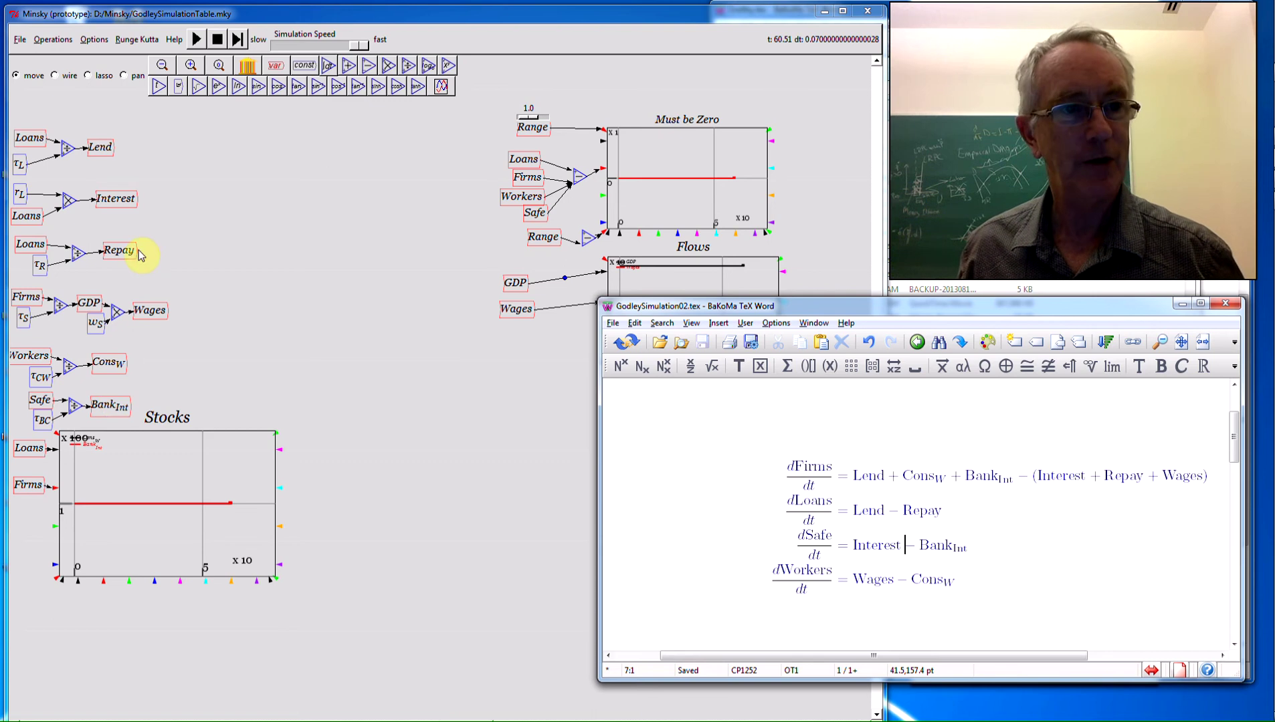
Place a copy of the Firms variable in the empty canvas area.
{"action": "right_click", "coordinate": [24, 299]}
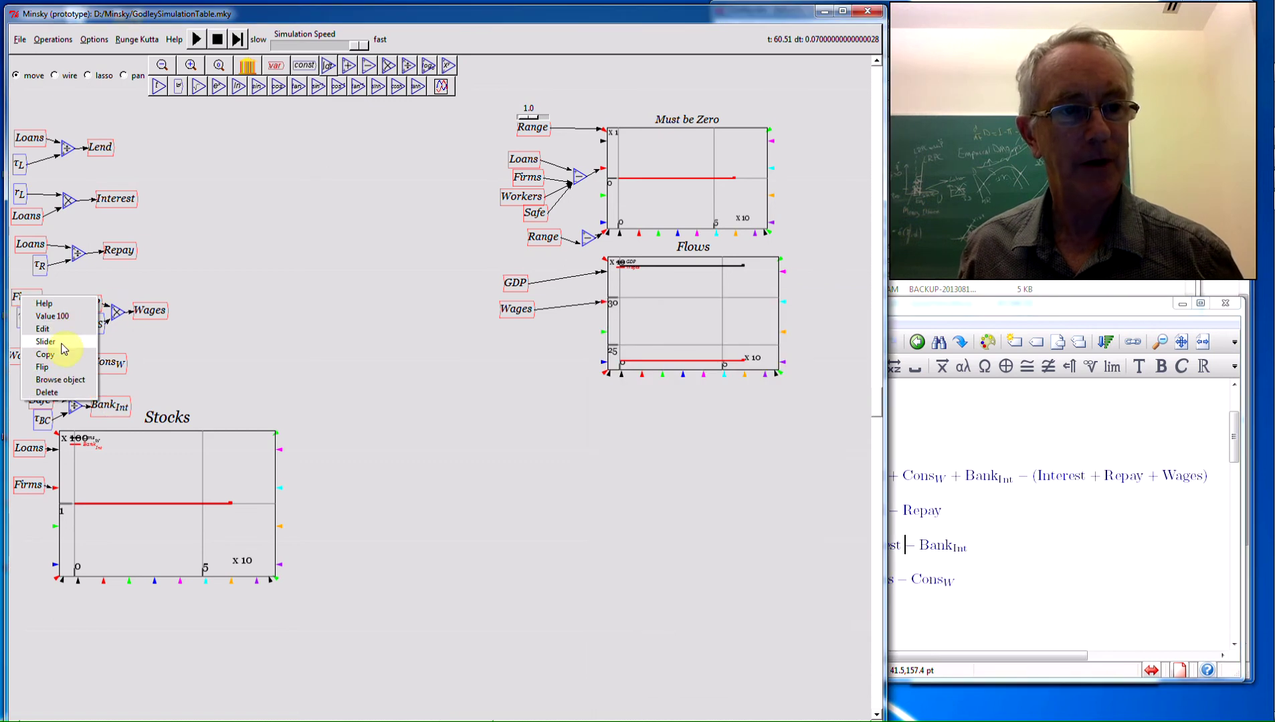
{"action": "left_click", "coordinate": [61, 354]}
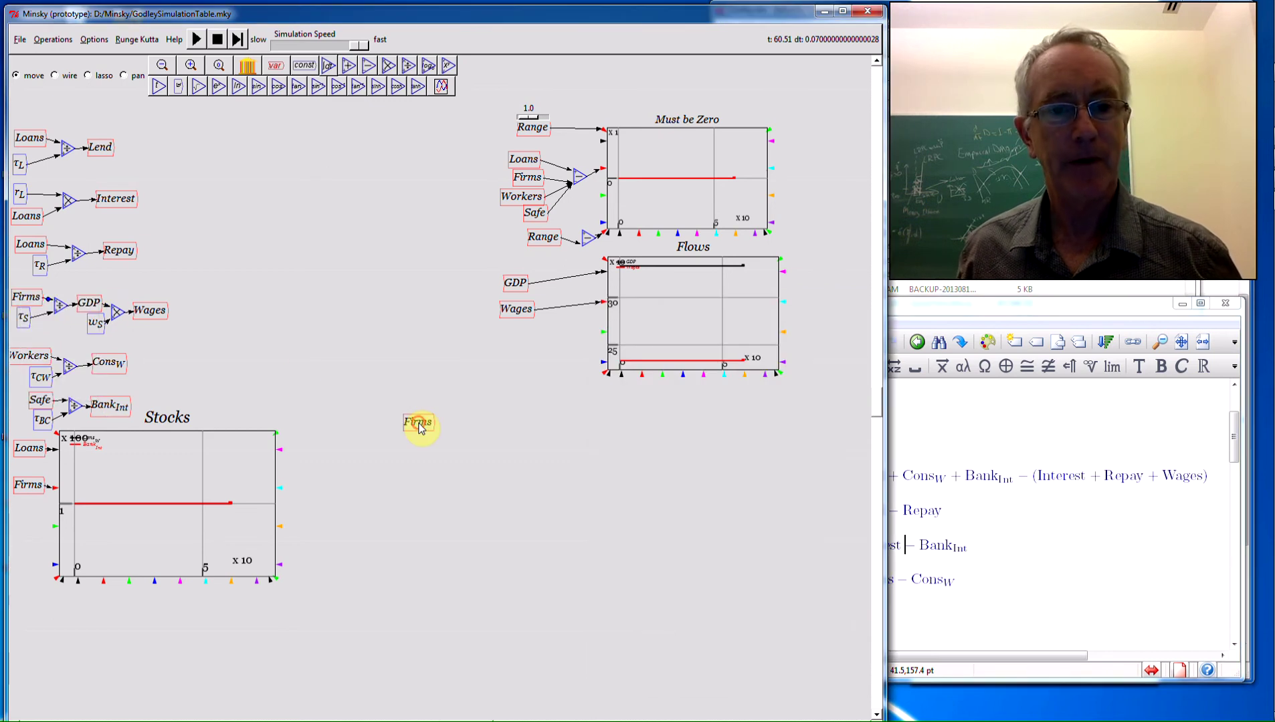
{"action": "left_click", "coordinate": [421, 428]}
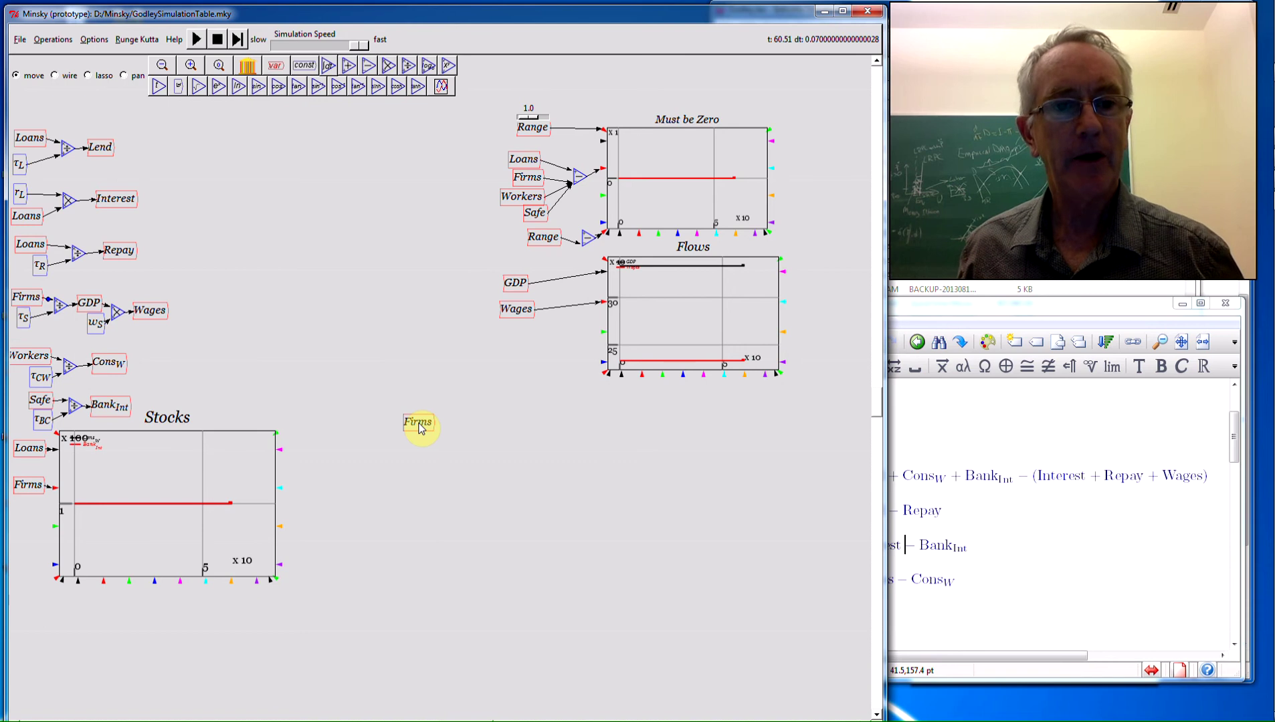
{"action": "right_click", "coordinate": [412, 425]}
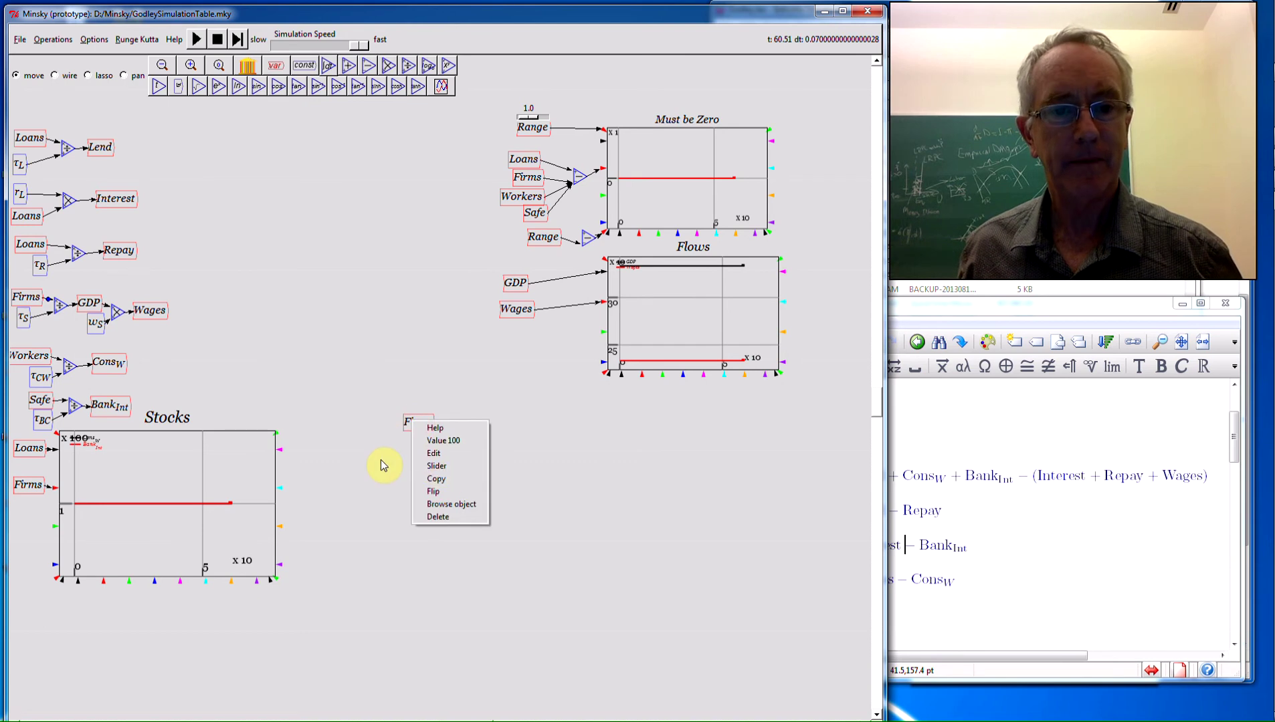
{"action": "left_click", "coordinate": [399, 439]}
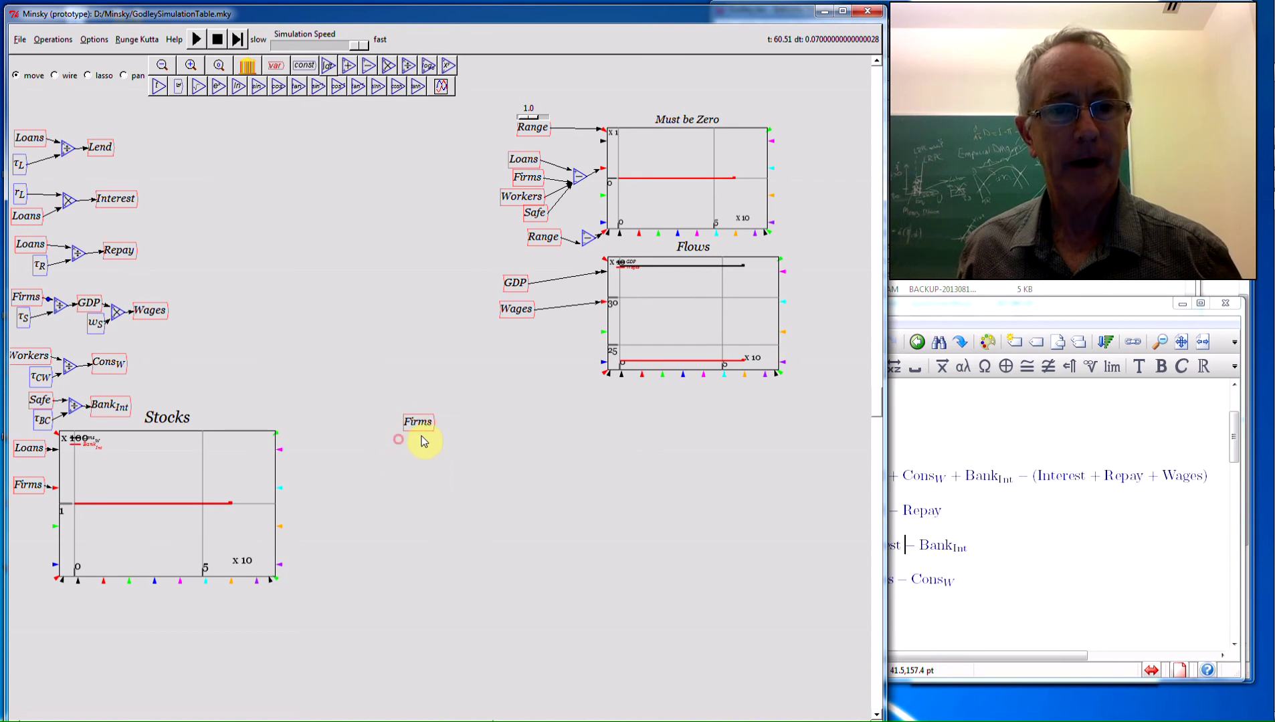
Add an integrator, toggle its variable binding, and delete the wire to its int variable.
{"action": "left_click", "coordinate": [330, 69]}
{"action": "right_click", "coordinate": [423, 304]}
{"action": "left_click", "coordinate": [464, 387]}
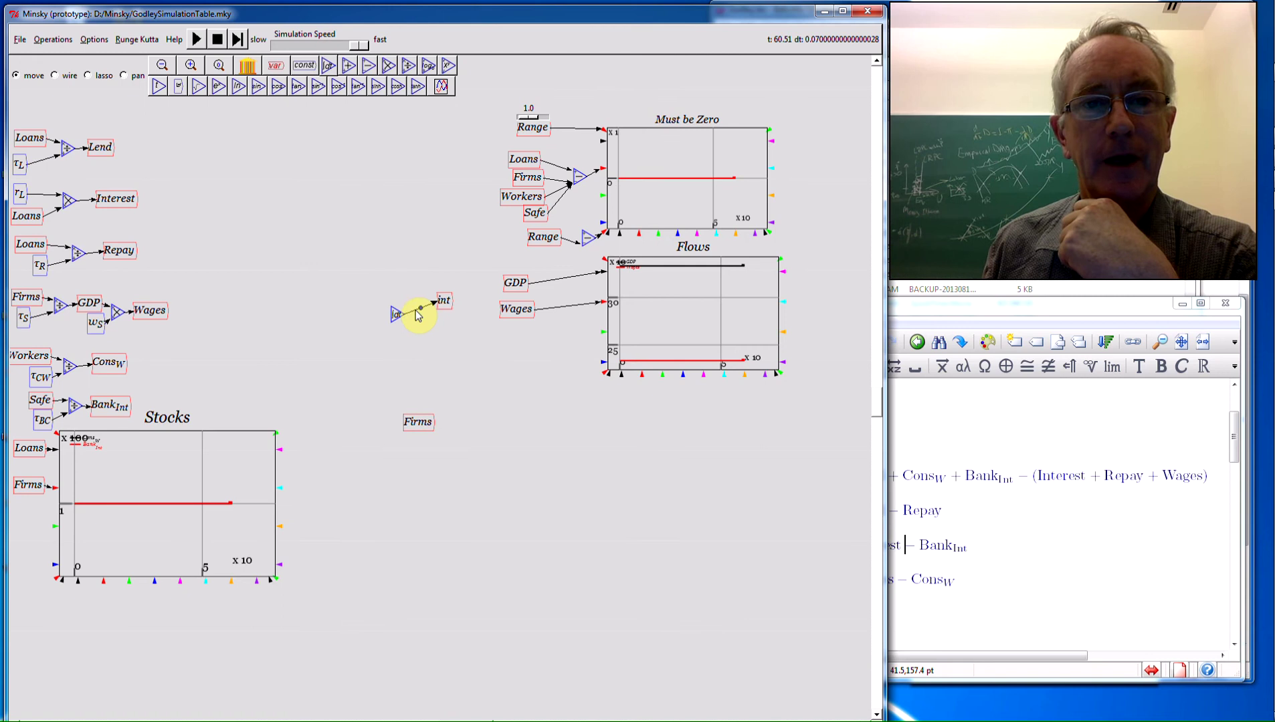
{"action": "right_click", "coordinate": [417, 314]}
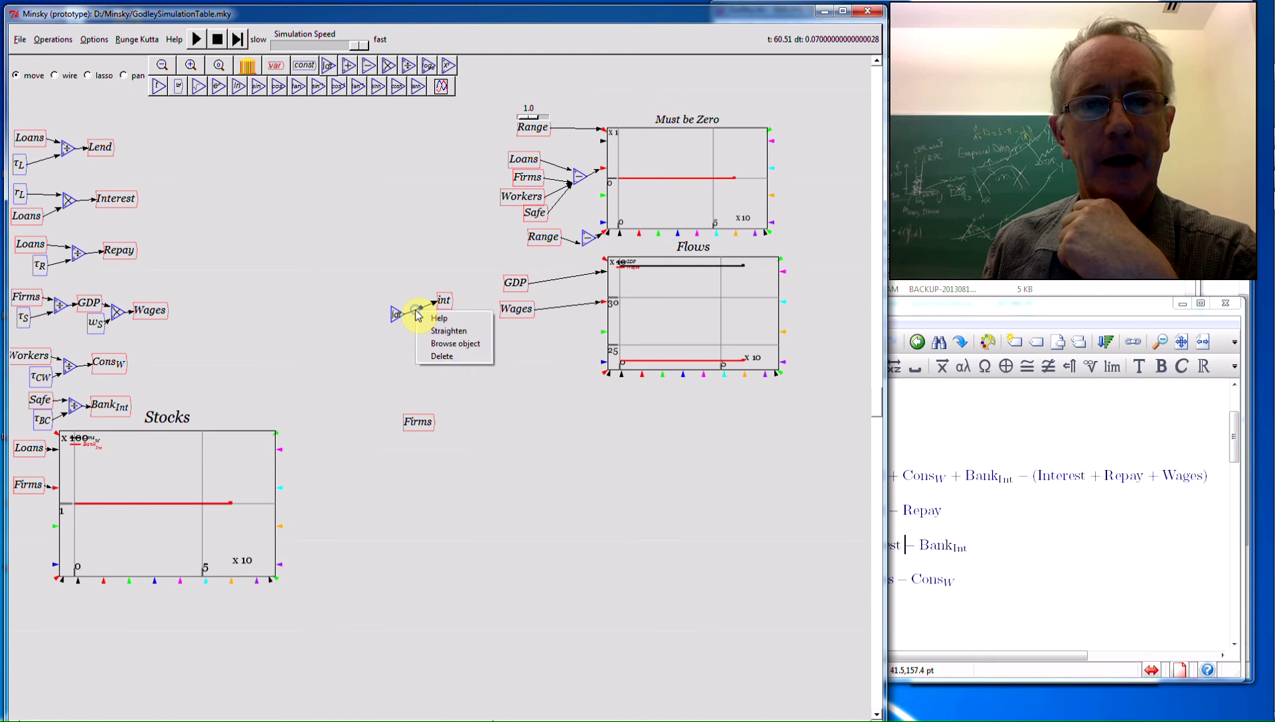
{"action": "left_click", "coordinate": [442, 357]}
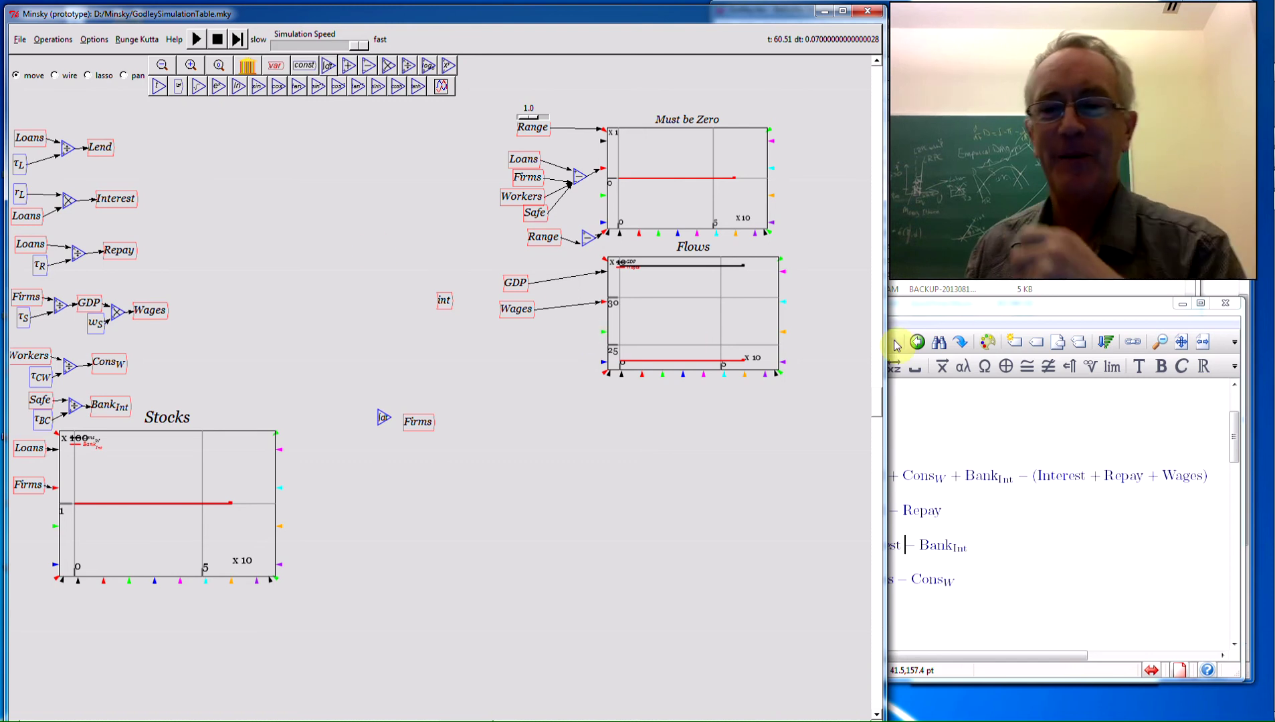
Bring the BaKoMa equations document back to the front.
{"action": "left_click", "coordinate": [957, 304]}
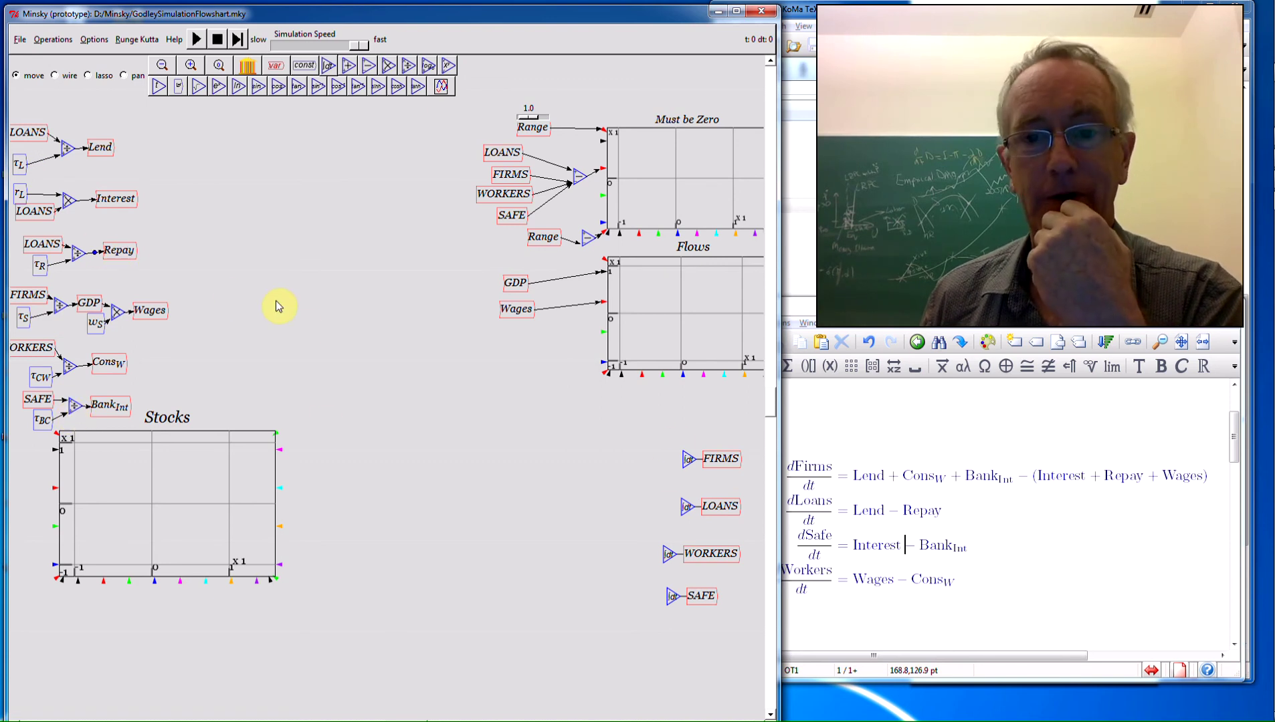
Place subtraction blocks before the FIRMS, LOANS, WORKERS and SAFE integrators.
{"action": "left_click", "coordinate": [367, 68]}
{"action": "left_click", "coordinate": [633, 457]}
{"action": "left_click", "coordinate": [365, 67]}
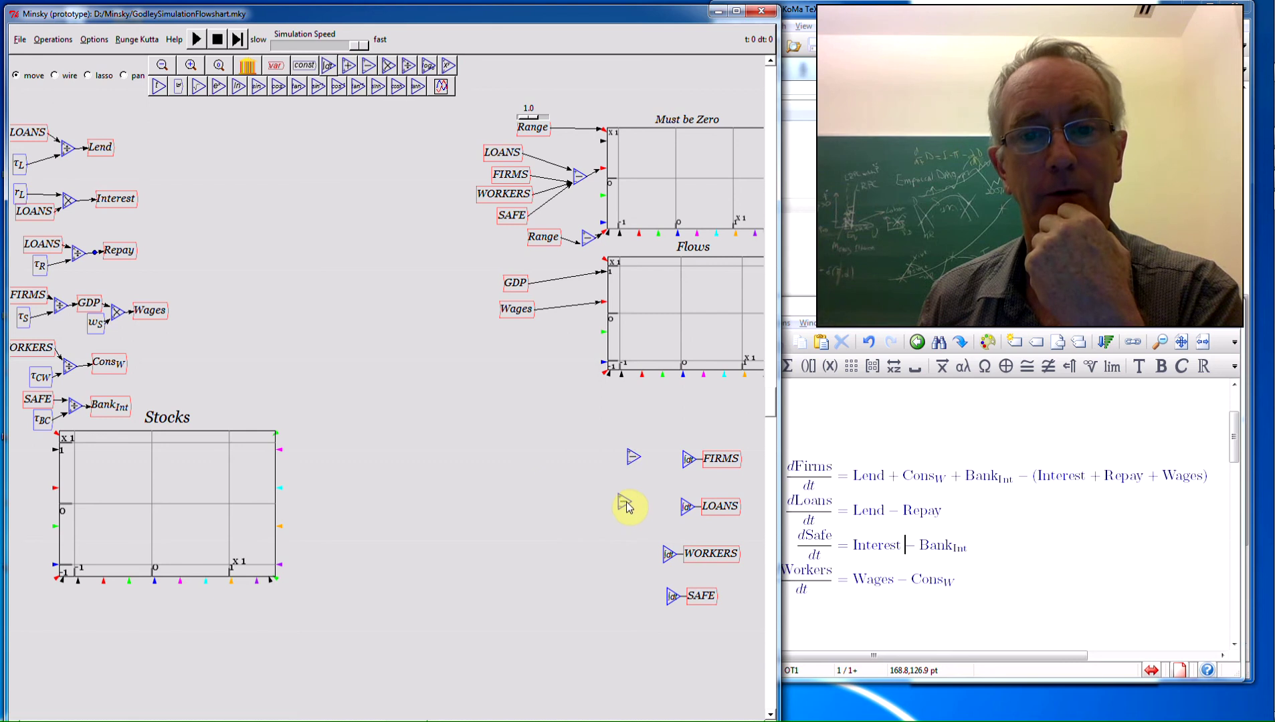
{"action": "left_click", "coordinate": [368, 67]}
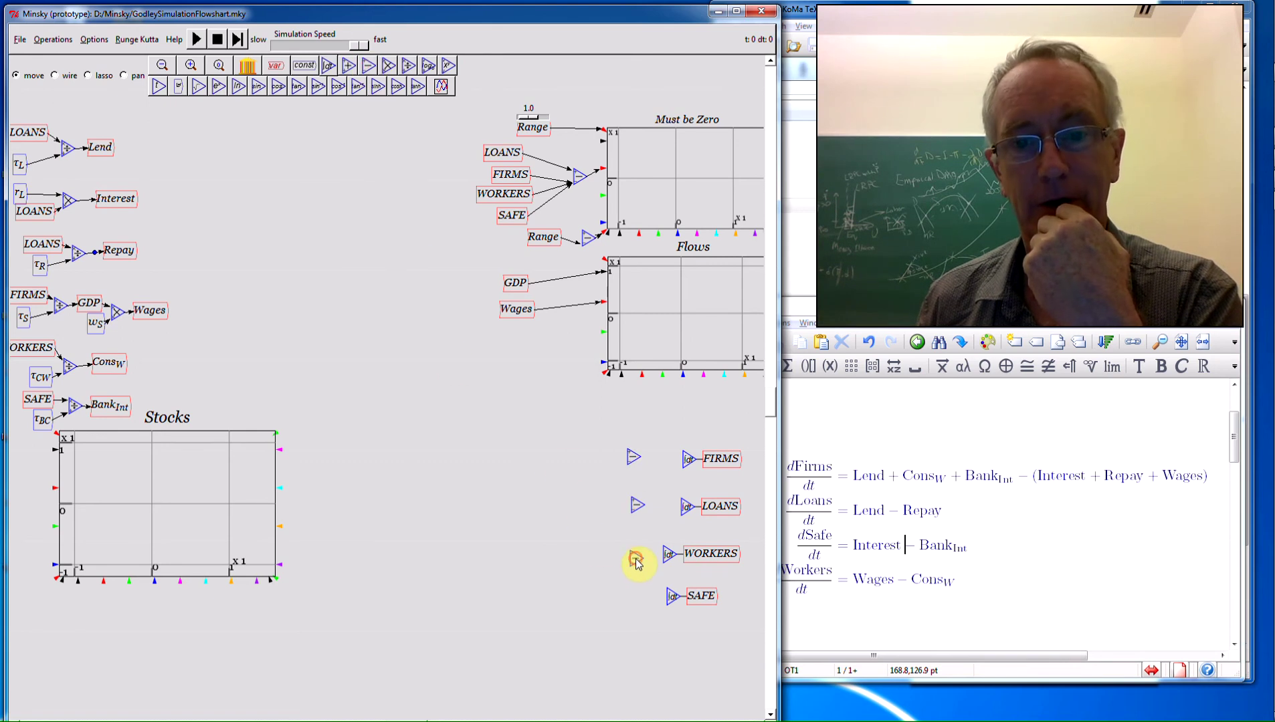
{"action": "left_click", "coordinate": [368, 65]}
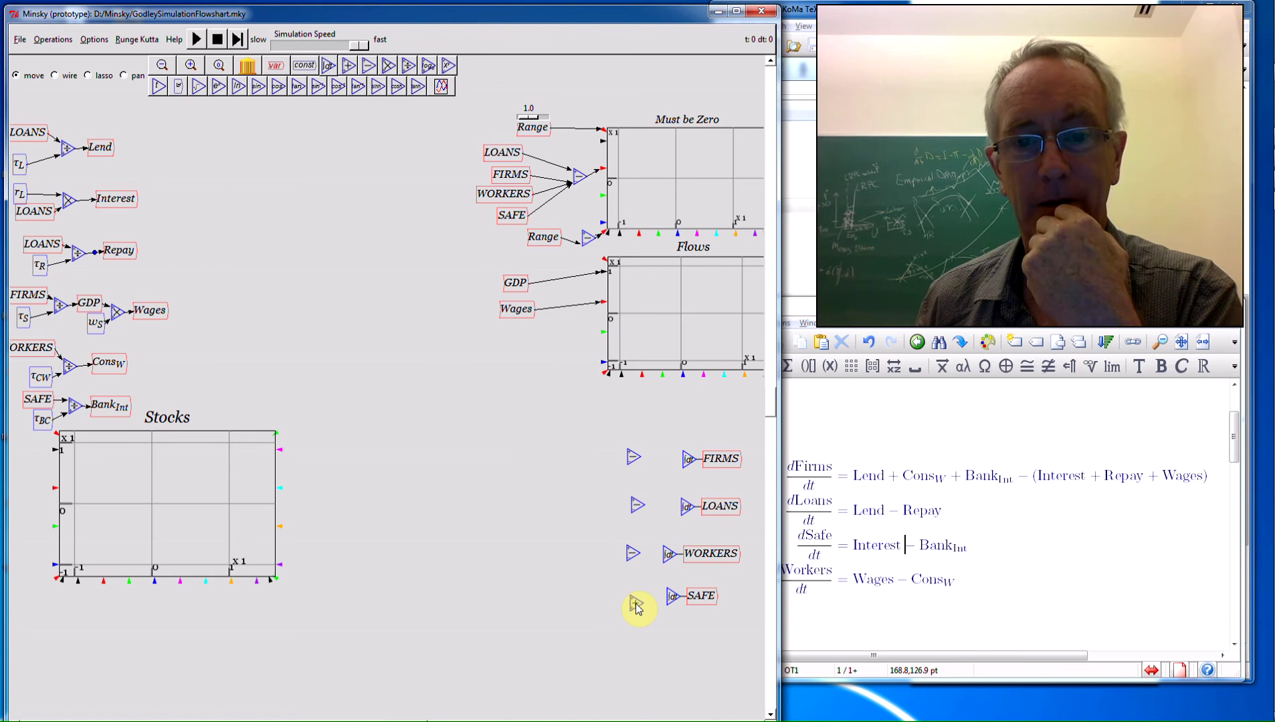
{"action": "left_click", "coordinate": [636, 606]}
Place copies of Lend and ConsW beside the FIRMS subtraction block.
{"action": "right_click", "coordinate": [104, 148]}
{"action": "left_click", "coordinate": [127, 208]}
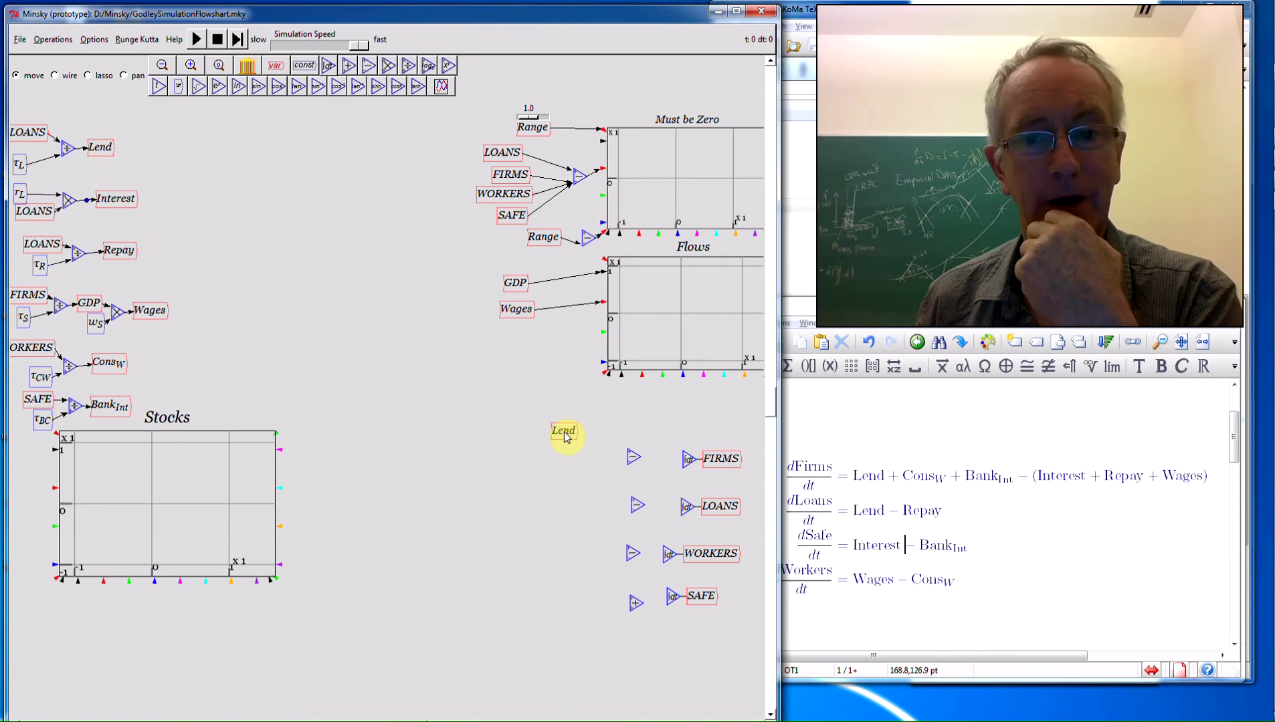
{"action": "left_click", "coordinate": [579, 437]}
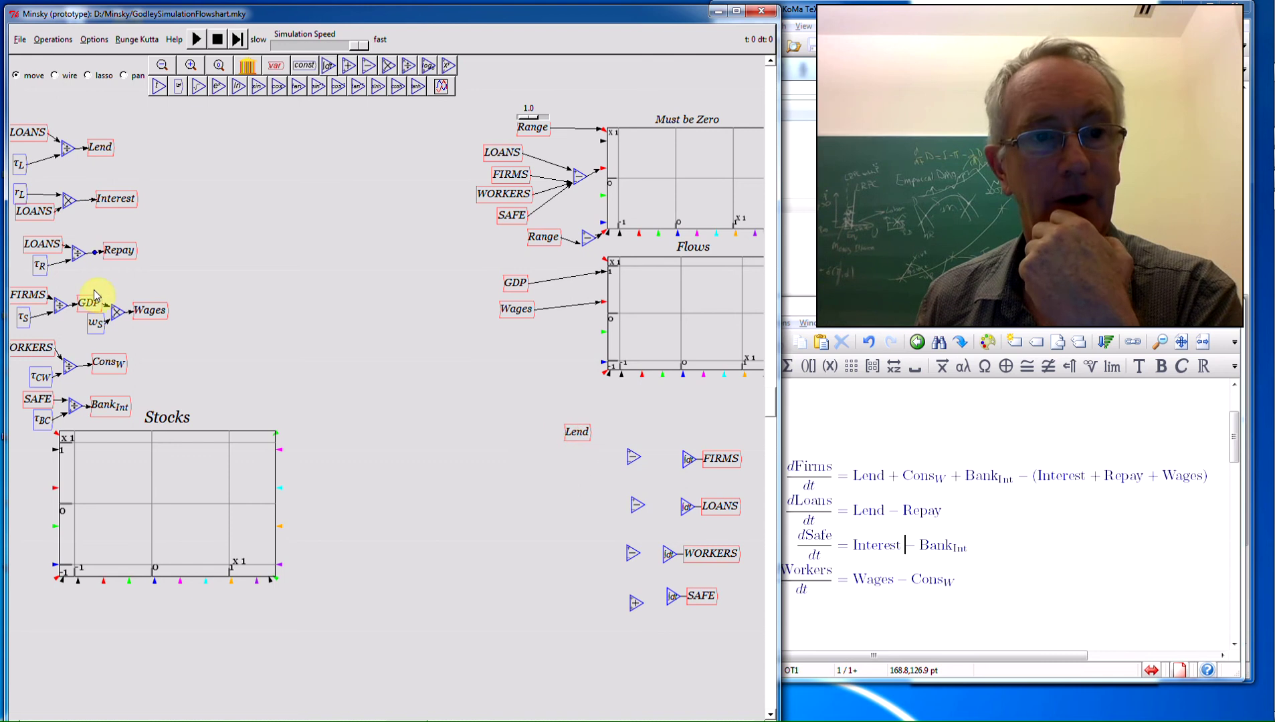
{"action": "right_click", "coordinate": [107, 368]}
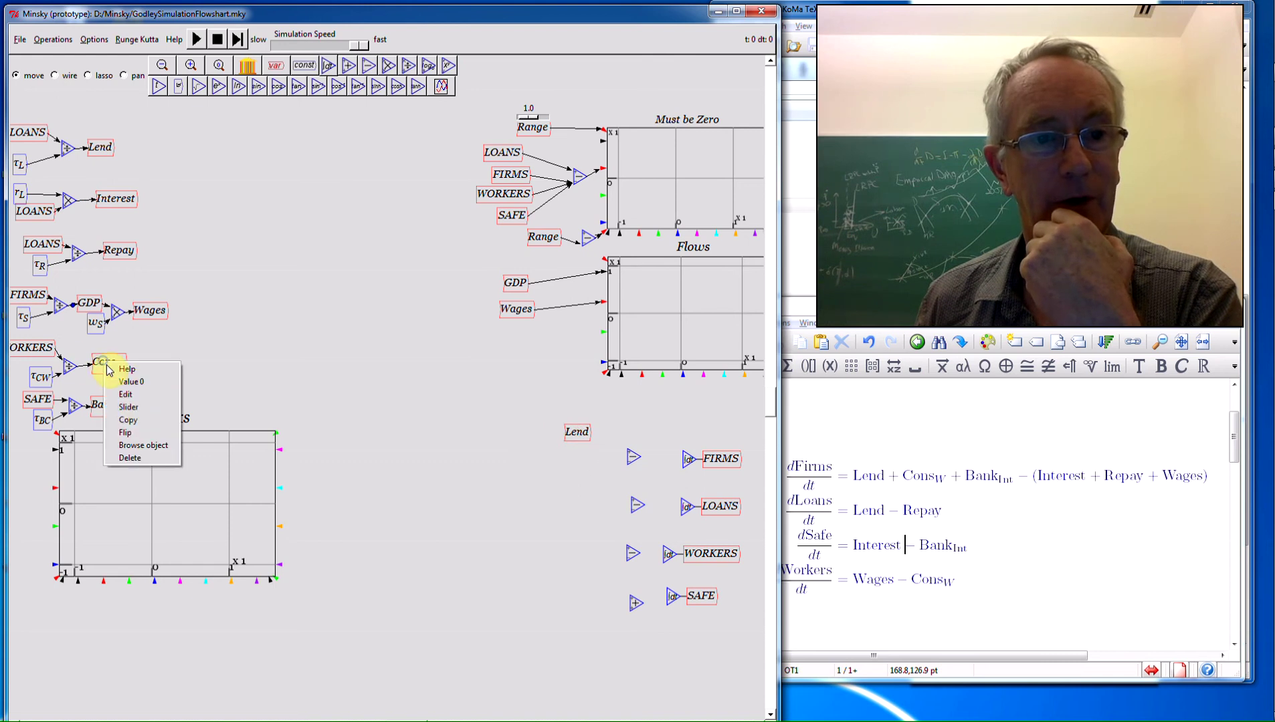
{"action": "left_click", "coordinate": [151, 419]}
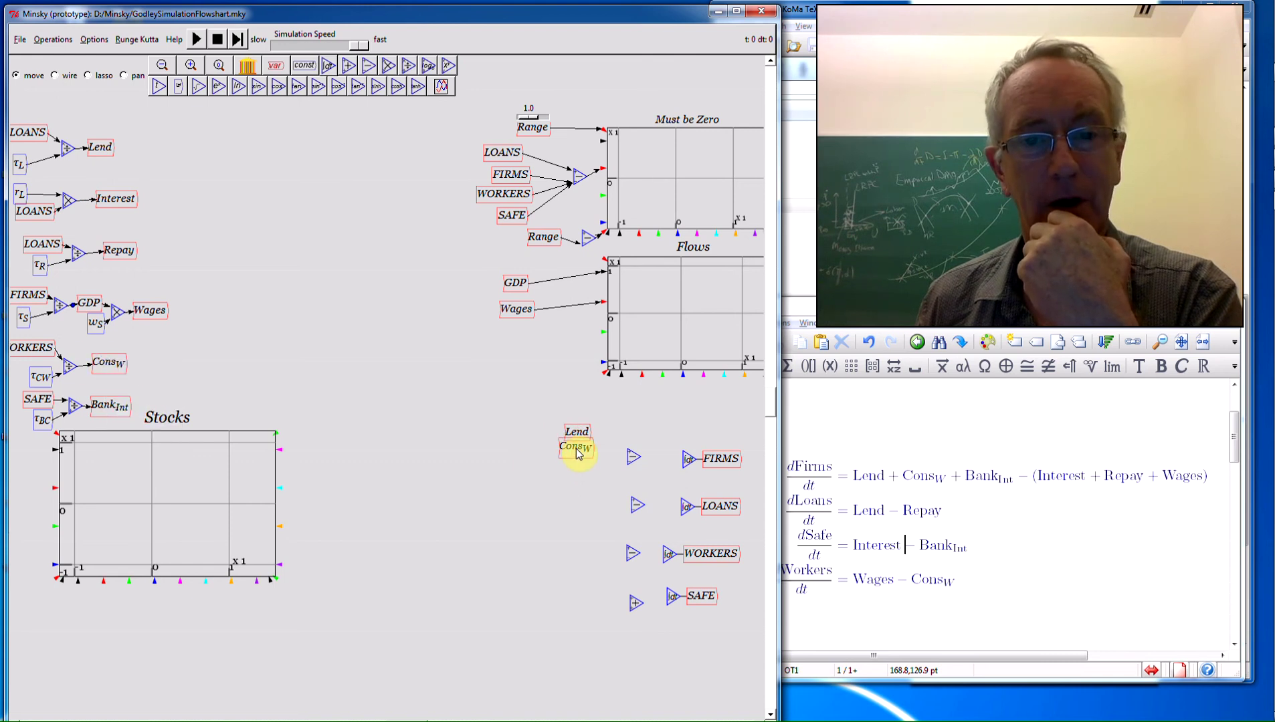
{"action": "left_click", "coordinate": [579, 453]}
{"action": "left_click_drag", "start_coordinate": [581, 435], "coordinate": [580, 423]}
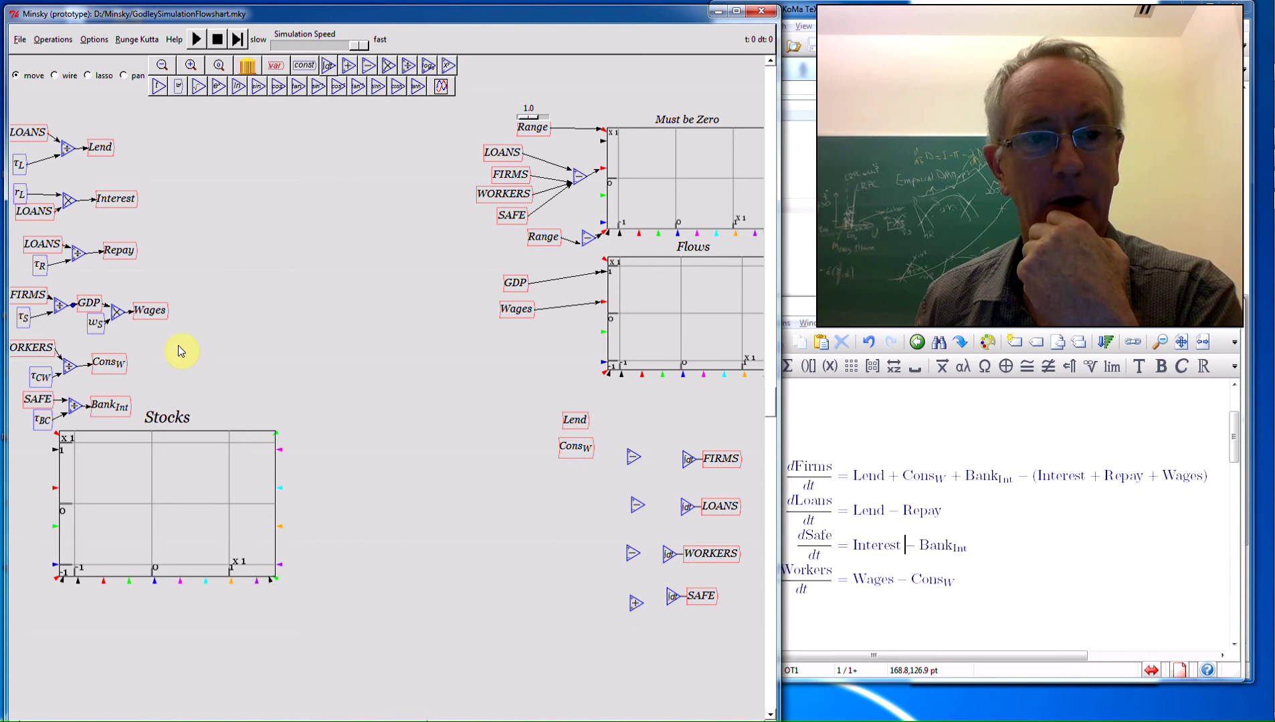
Add a BankInt copy below ConsW and stack the three copies neatly.
{"action": "right_click", "coordinate": [107, 406]}
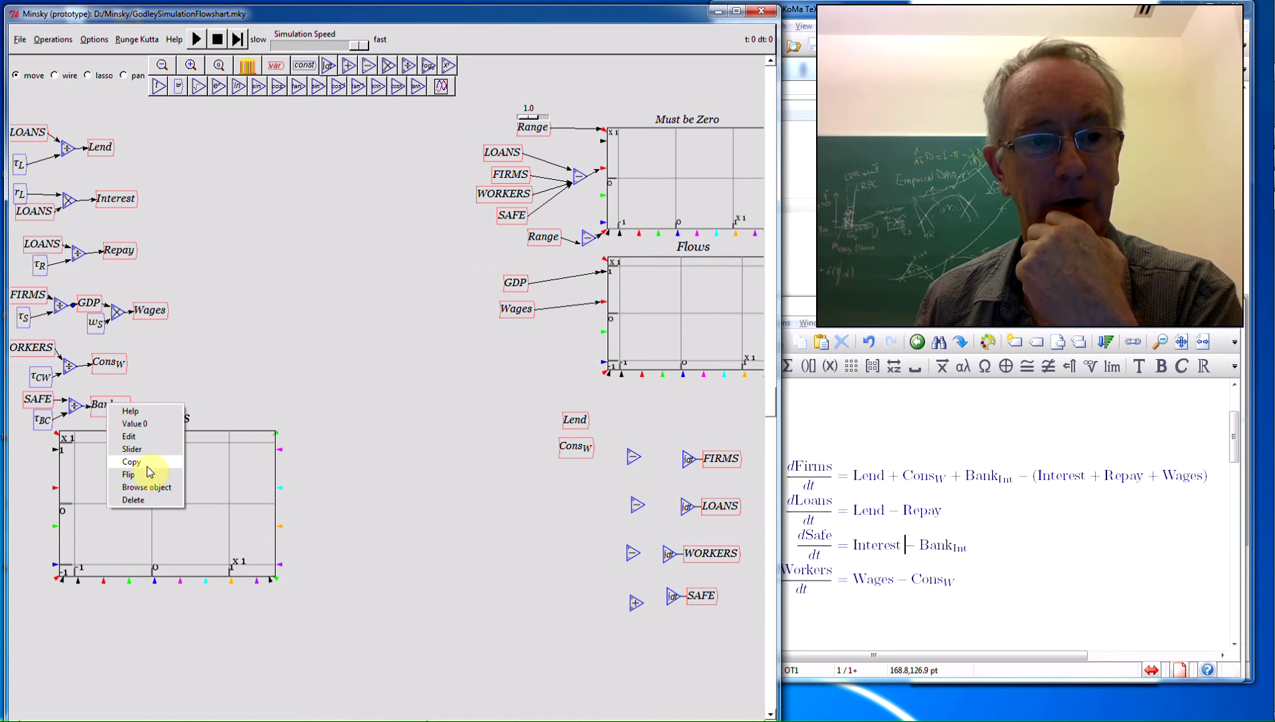
{"action": "left_click", "coordinate": [150, 462]}
{"action": "left_click", "coordinate": [571, 479]}
{"action": "left_click_drag", "start_coordinate": [570, 462], "coordinate": [566, 456]}
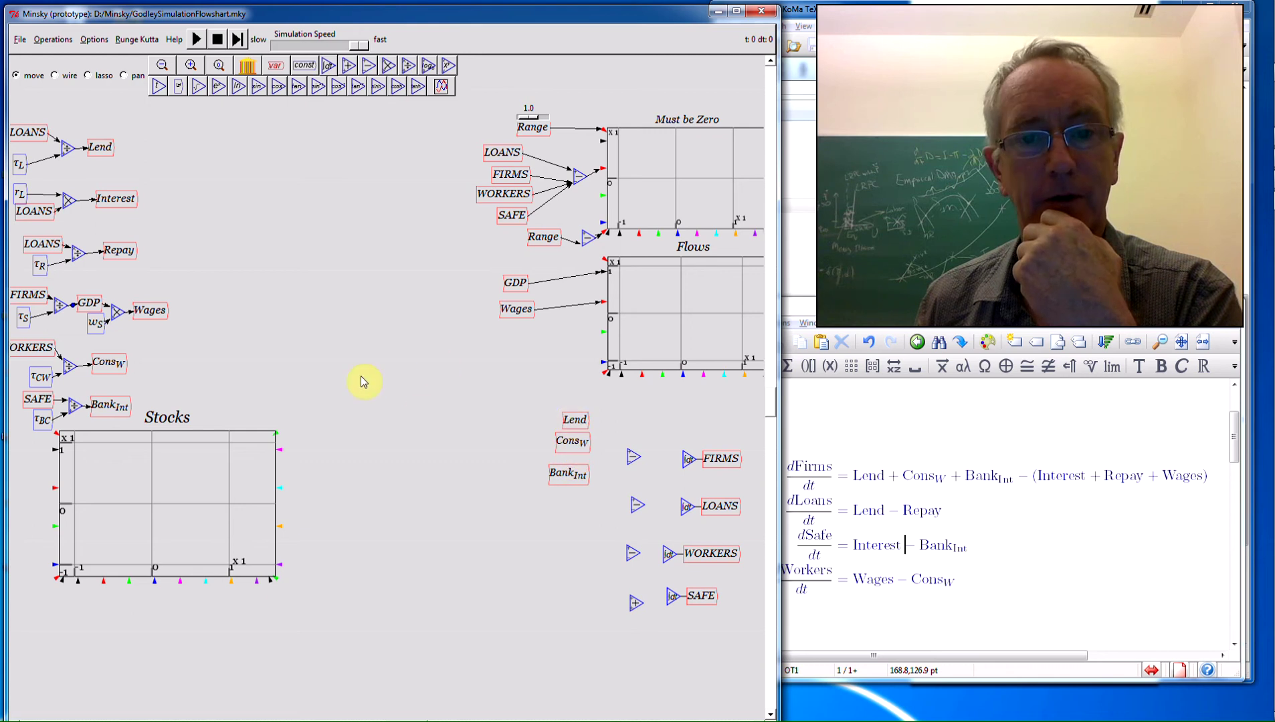
{"action": "left_click", "coordinate": [570, 475]}
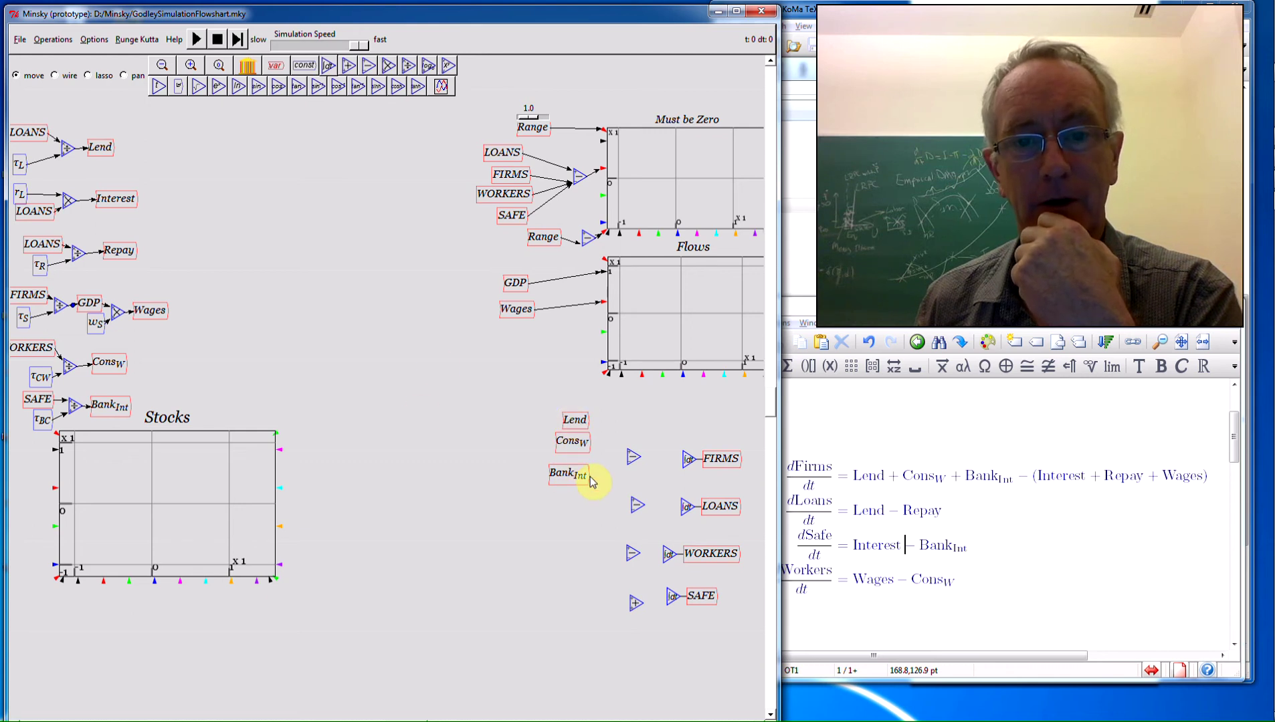
{"action": "mouse_move", "coordinate": [581, 476]}
{"action": "left_mouse_down"}
{"action": "mouse_move", "coordinate": [622, 448]}
{"action": "mouse_move", "coordinate": [611, 446]}
{"action": "mouse_move", "coordinate": [583, 463]}
{"action": "mouse_move", "coordinate": [625, 455]}
{"action": "left_mouse_up"}
{"action": "left_click", "coordinate": [54, 75]}
Place copies of Interest, Repay and Wages in a column below BankInt.
{"action": "left_click", "coordinate": [16, 75]}
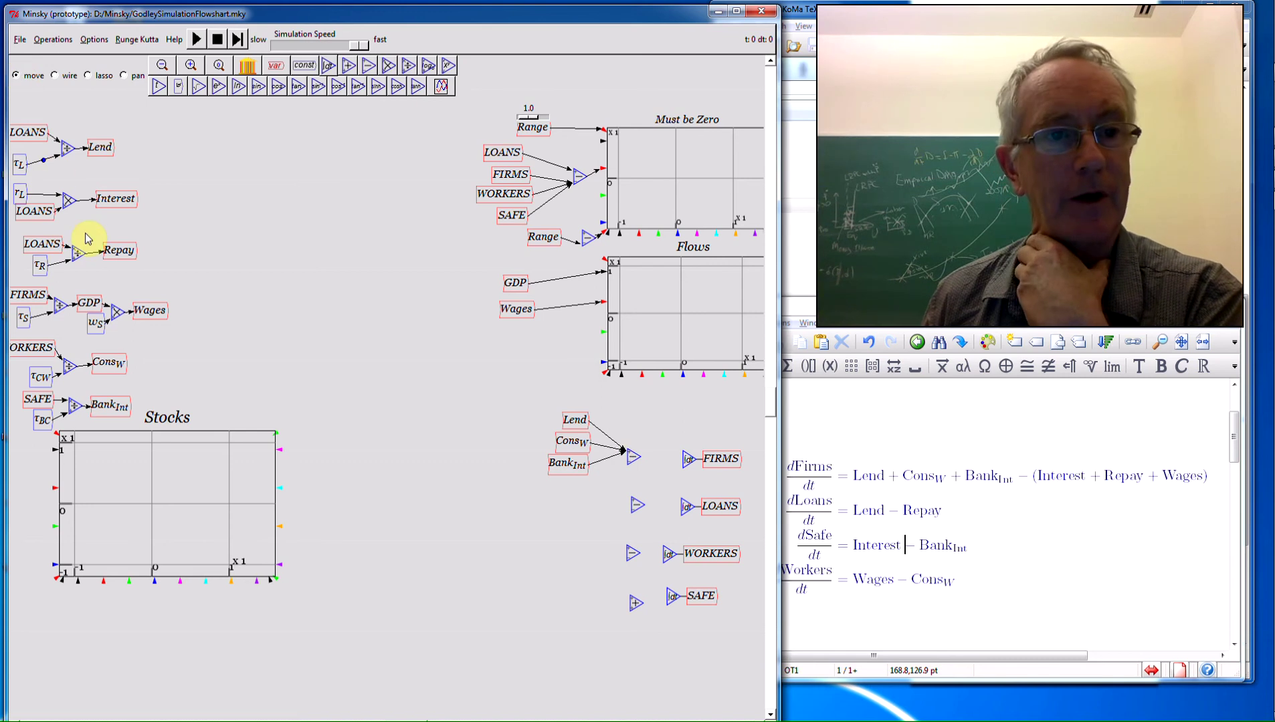
{"action": "right_click", "coordinate": [101, 199]}
{"action": "left_click", "coordinate": [144, 259]}
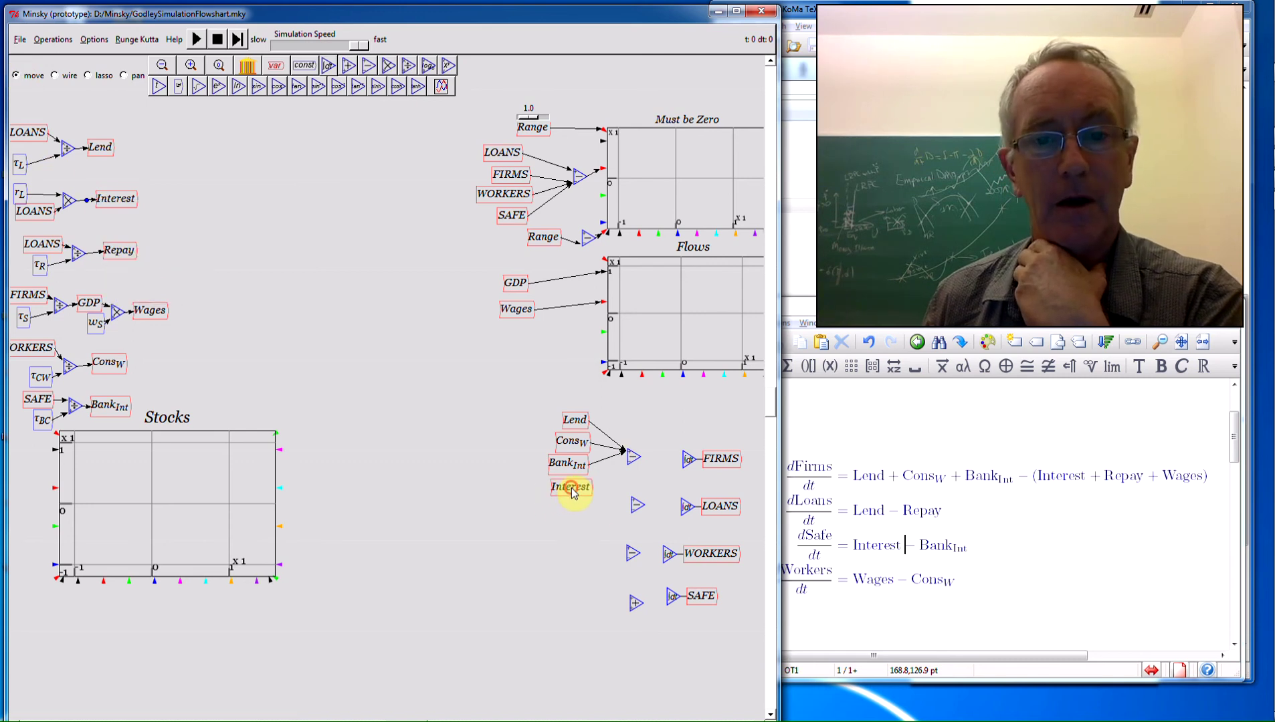
{"action": "left_click", "coordinate": [572, 491]}
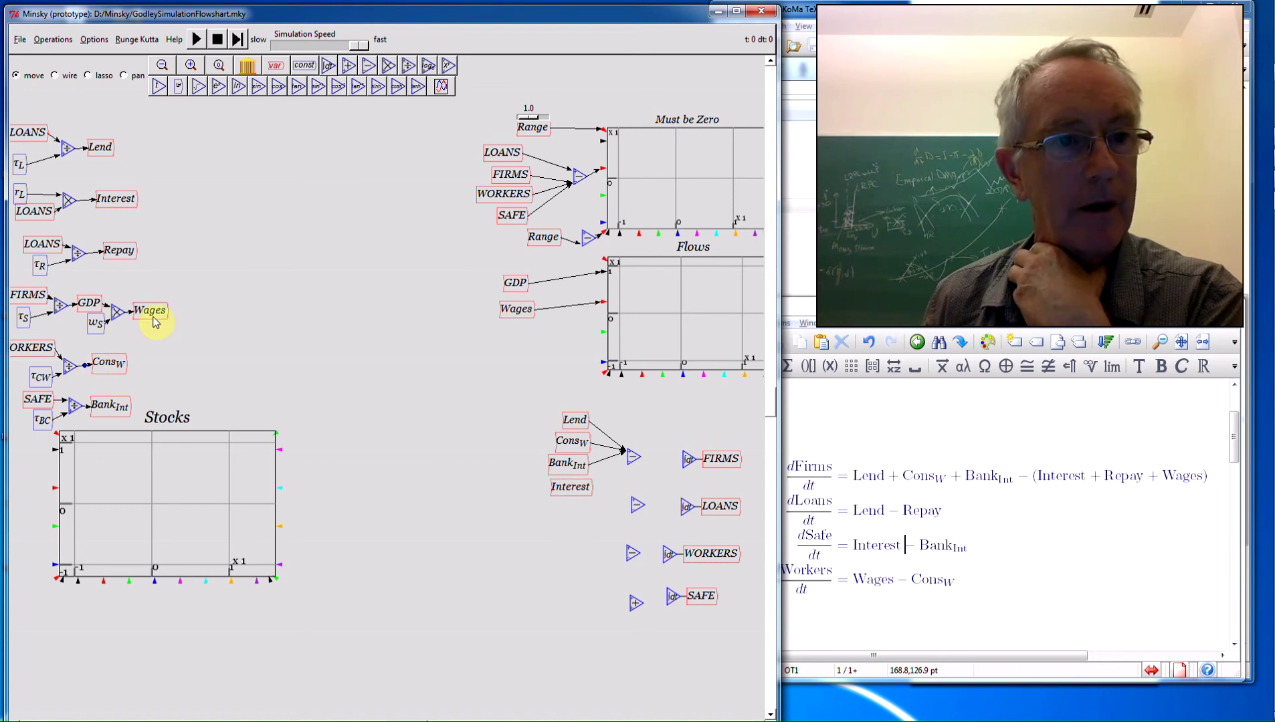
{"action": "right_click", "coordinate": [121, 256]}
{"action": "left_click", "coordinate": [144, 313]}
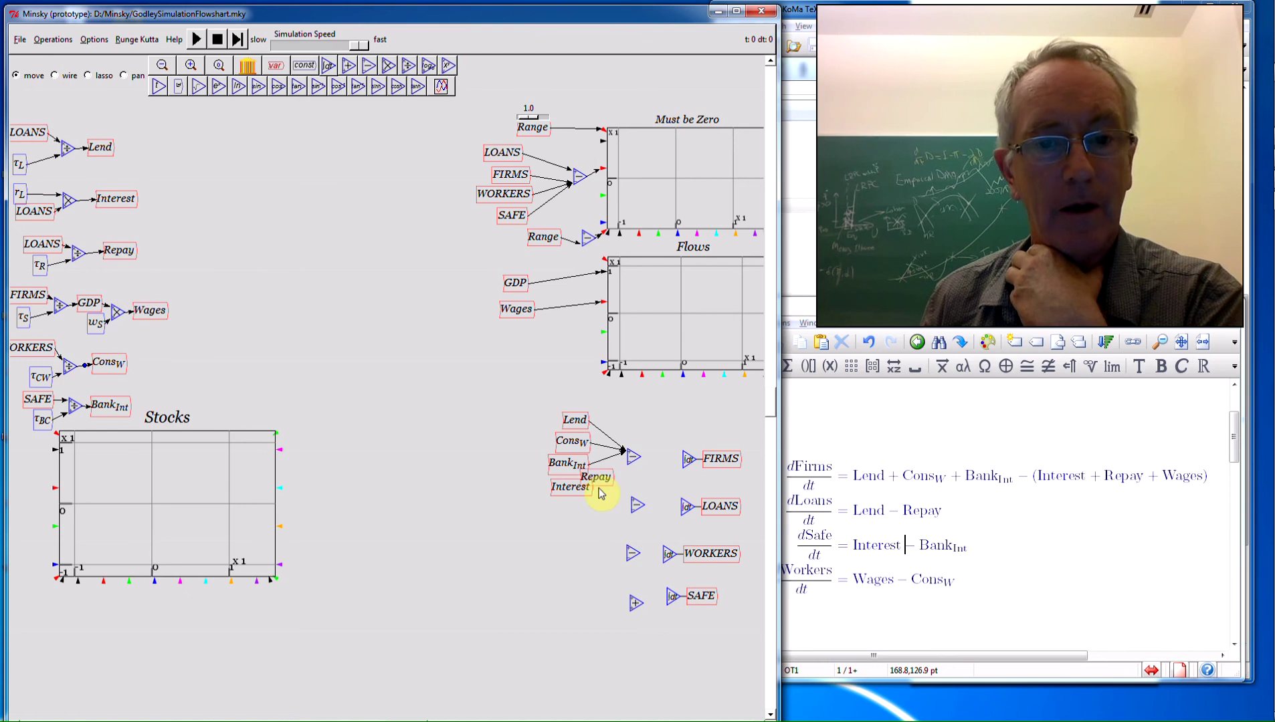
{"action": "left_click", "coordinate": [571, 505]}
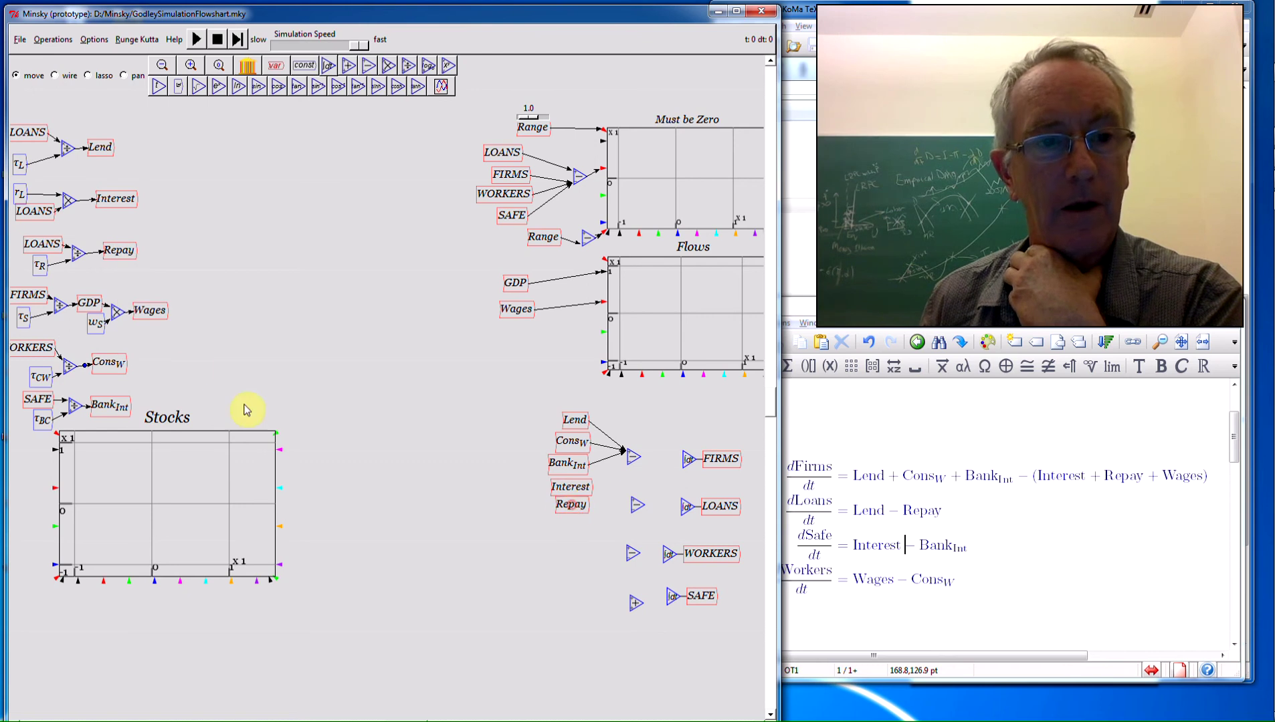
{"action": "right_click", "coordinate": [143, 312]}
{"action": "left_click", "coordinate": [175, 372]}
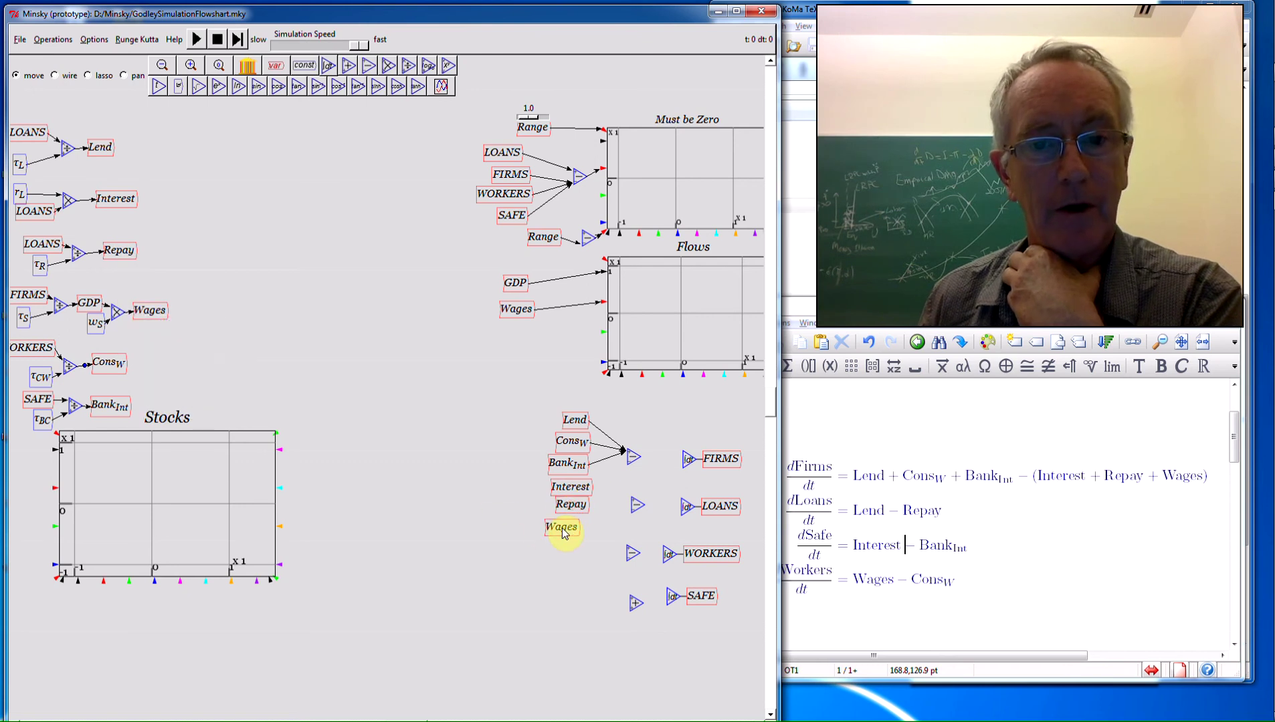
{"action": "left_click", "coordinate": [577, 530]}
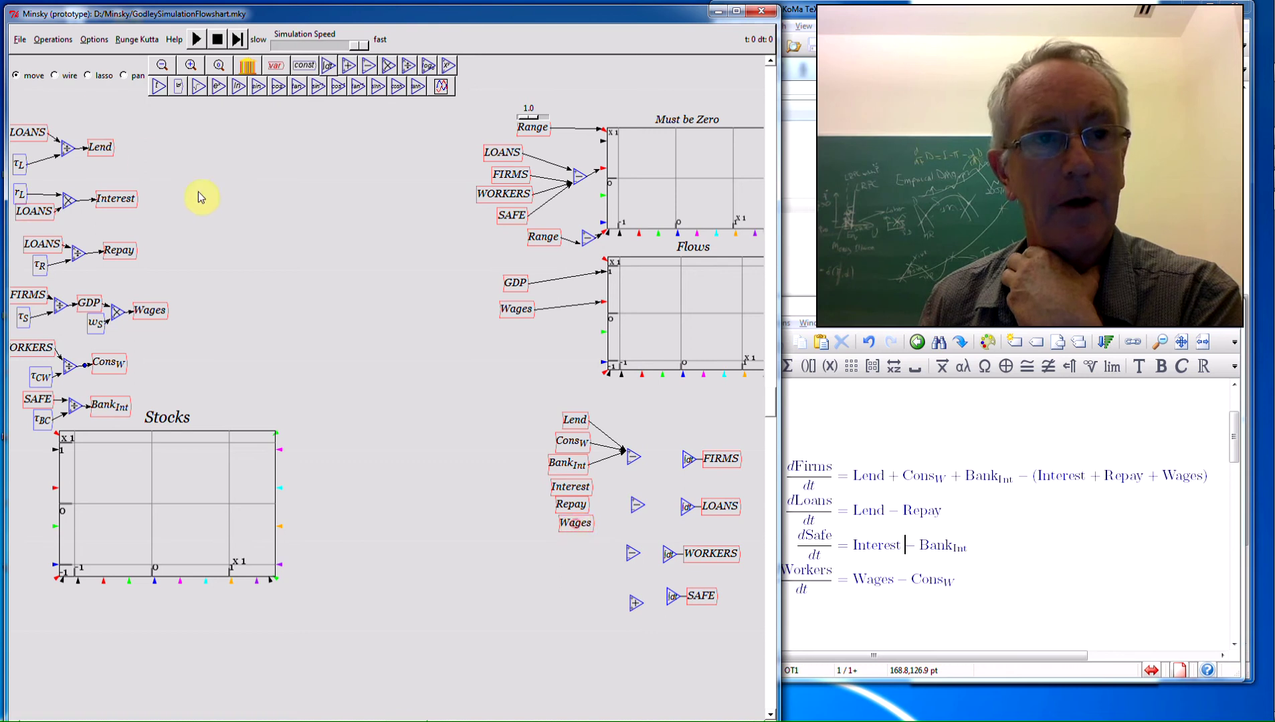
Wire Interest and Wages into the subtraction's lower input, then move the LOANS block aside.
{"action": "left_click", "coordinate": [53, 75]}
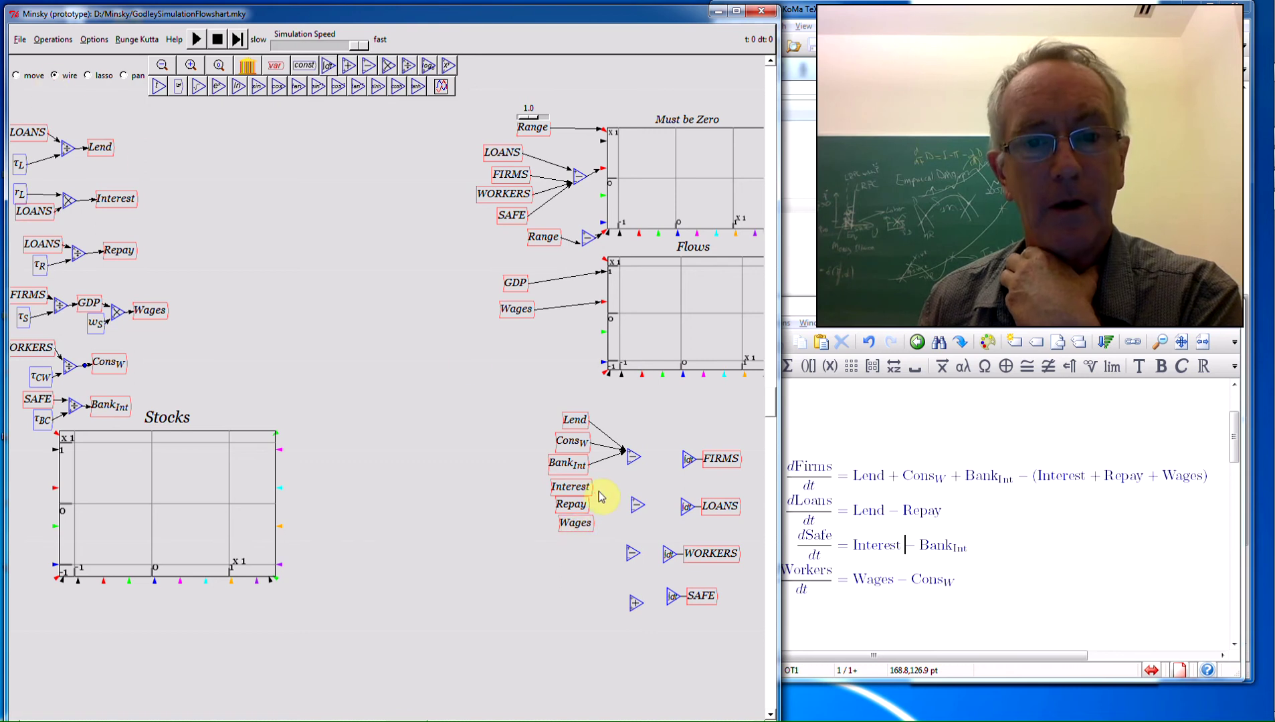
{"action": "left_click_drag", "start_coordinate": [594, 488], "coordinate": [626, 467]}
{"action": "left_click_drag", "start_coordinate": [585, 526], "coordinate": [683, 460]}
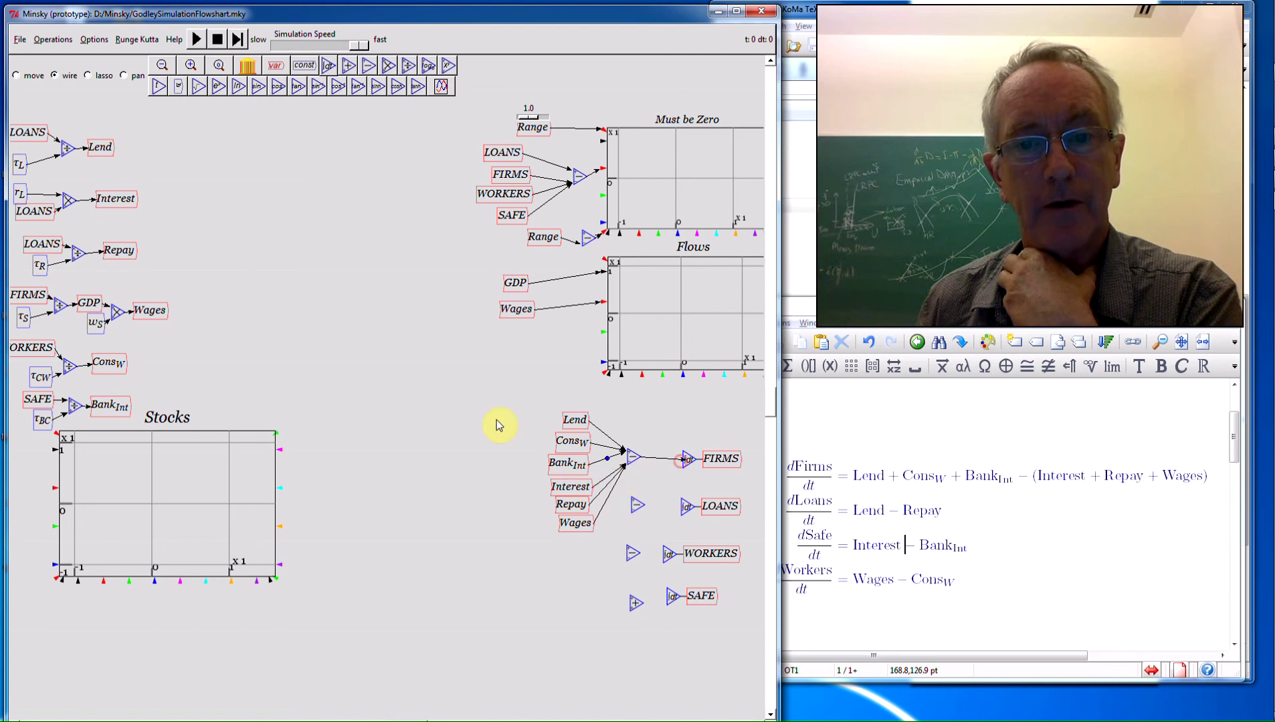
{"action": "left_click", "coordinate": [18, 77]}
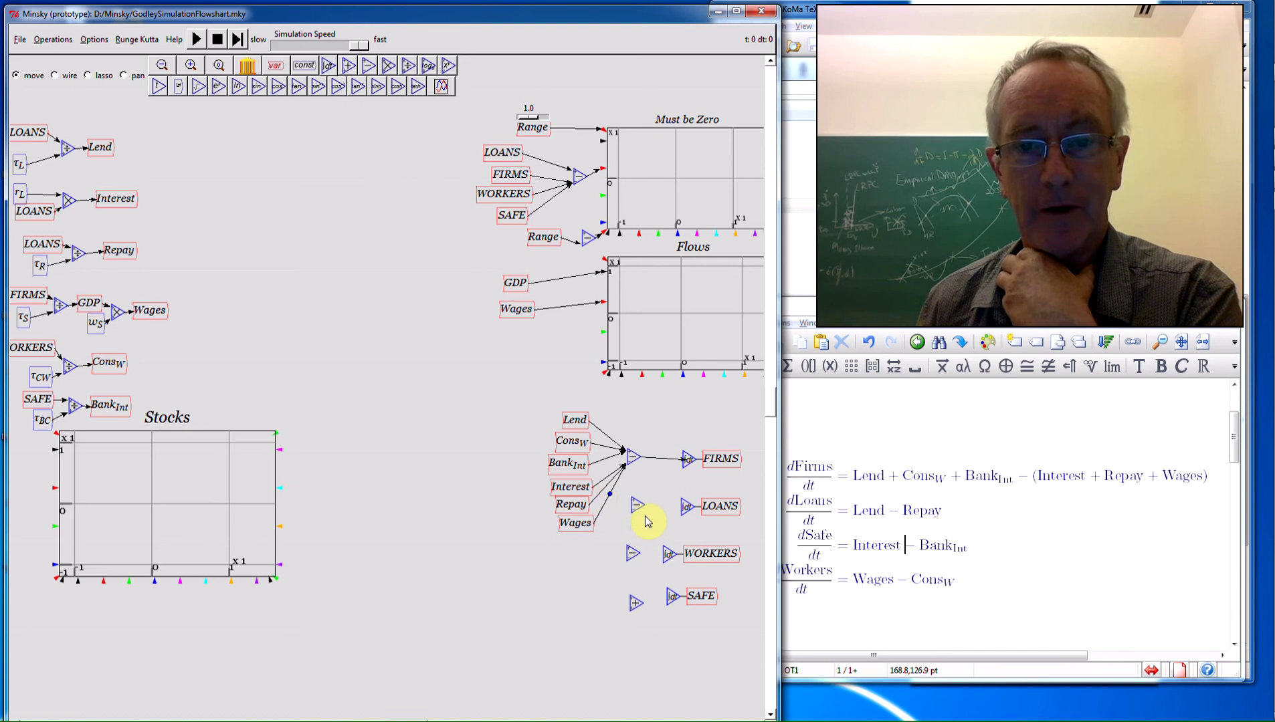
{"action": "left_click_drag", "start_coordinate": [634, 503], "coordinate": [424, 434]}
Move the LOANS integrator beside its block, add Lend and Repay copies, and wire Lend in.
{"action": "left_click_drag", "start_coordinate": [708, 513], "coordinate": [475, 448]}
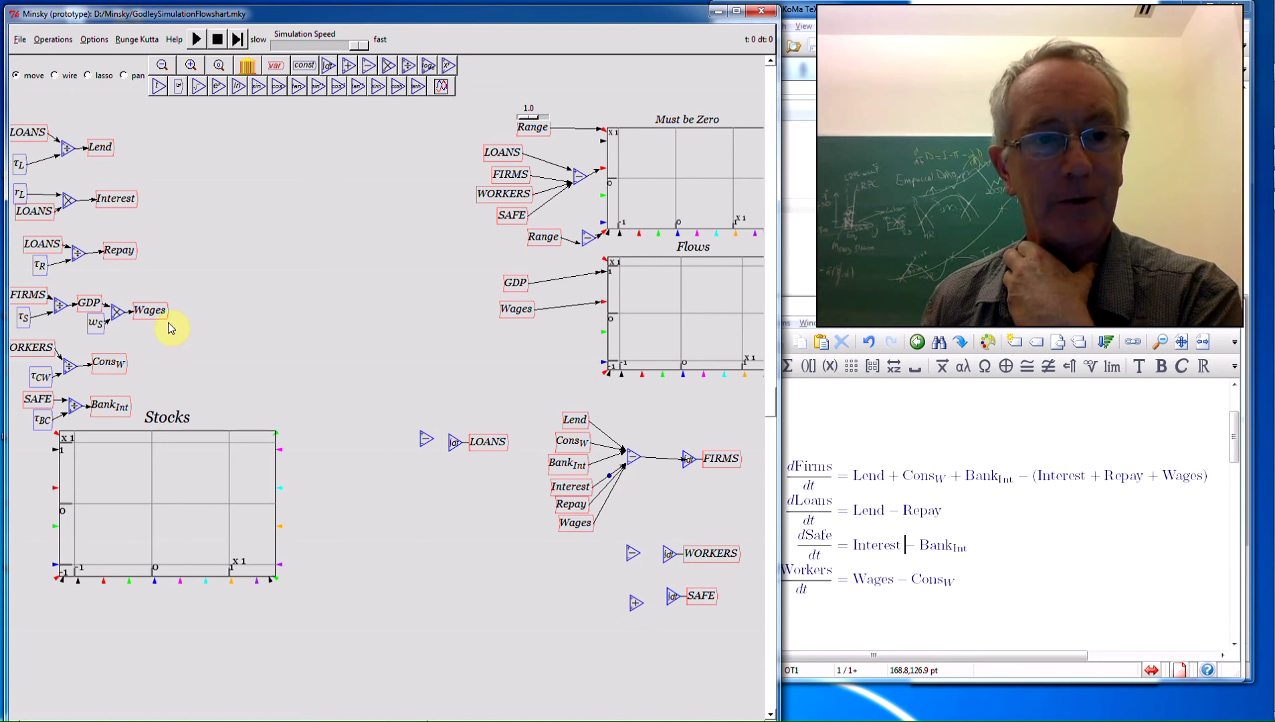
{"action": "right_click", "coordinate": [105, 150]}
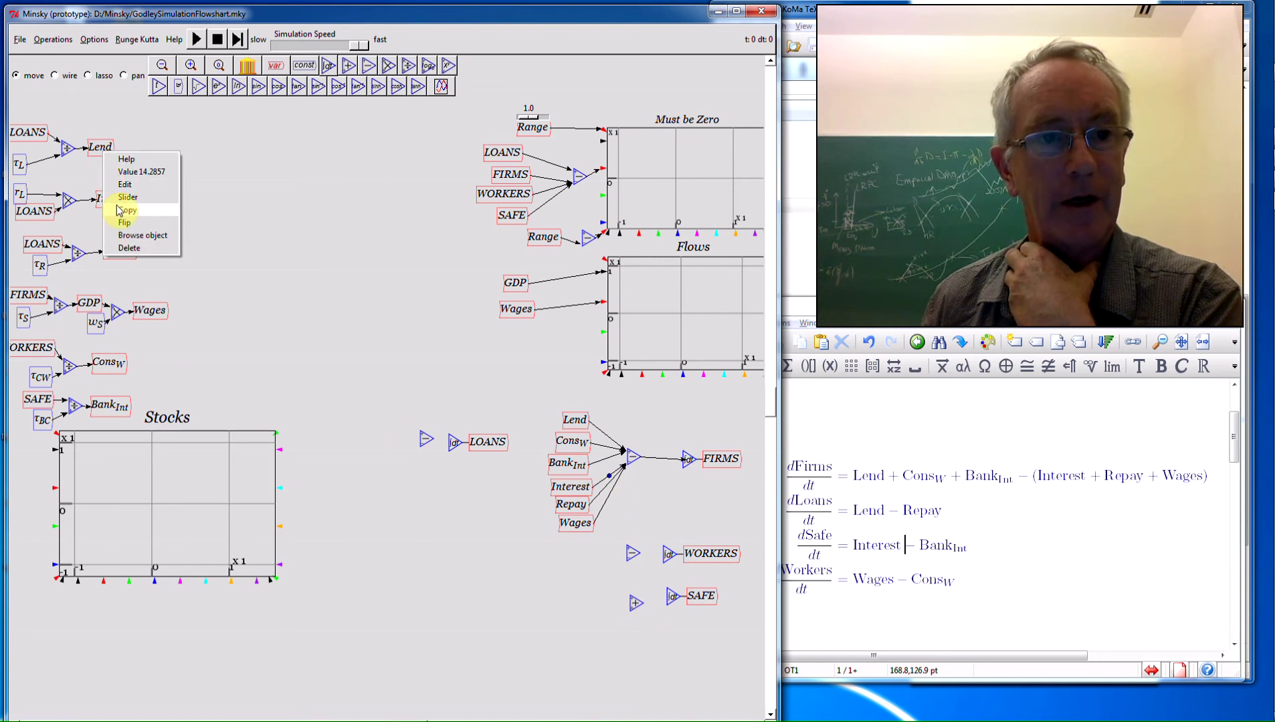
{"action": "left_click", "coordinate": [116, 207]}
{"action": "left_click", "coordinate": [397, 432]}
{"action": "right_click", "coordinate": [123, 251]}
{"action": "left_click", "coordinate": [174, 311]}
{"action": "left_click", "coordinate": [404, 454]}
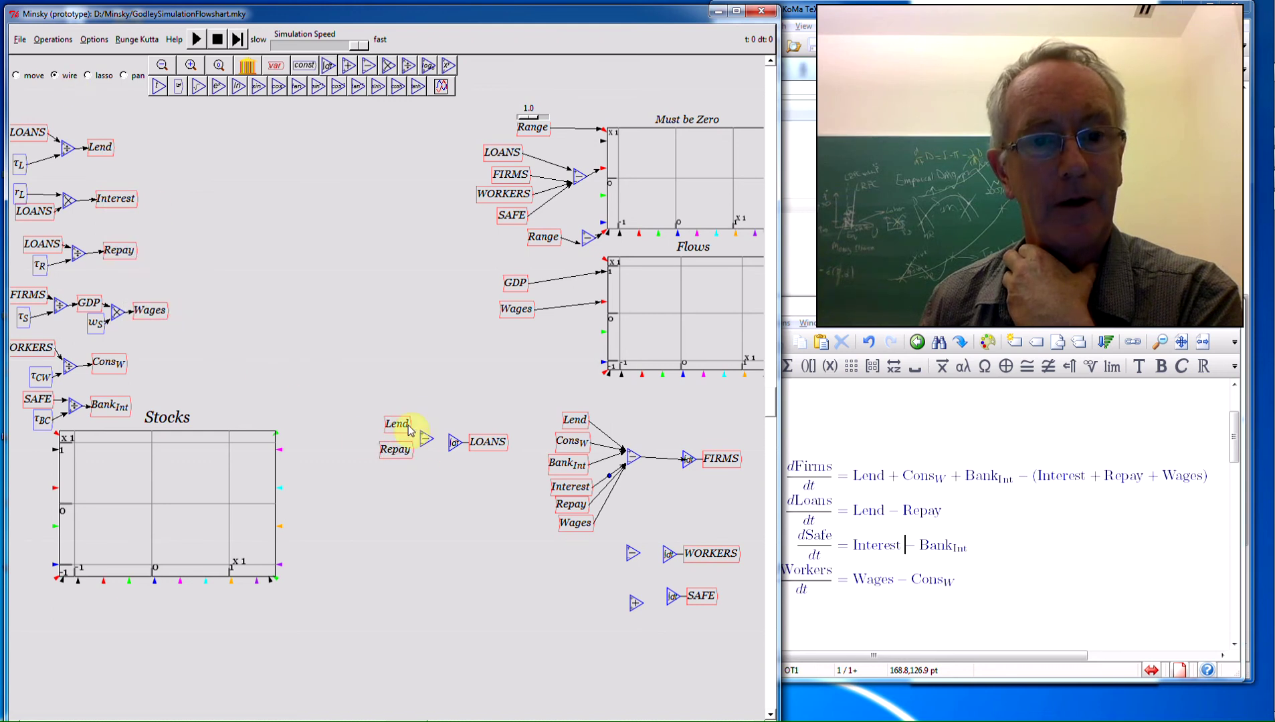
{"action": "left_click_drag", "start_coordinate": [416, 435], "coordinate": [423, 443]}
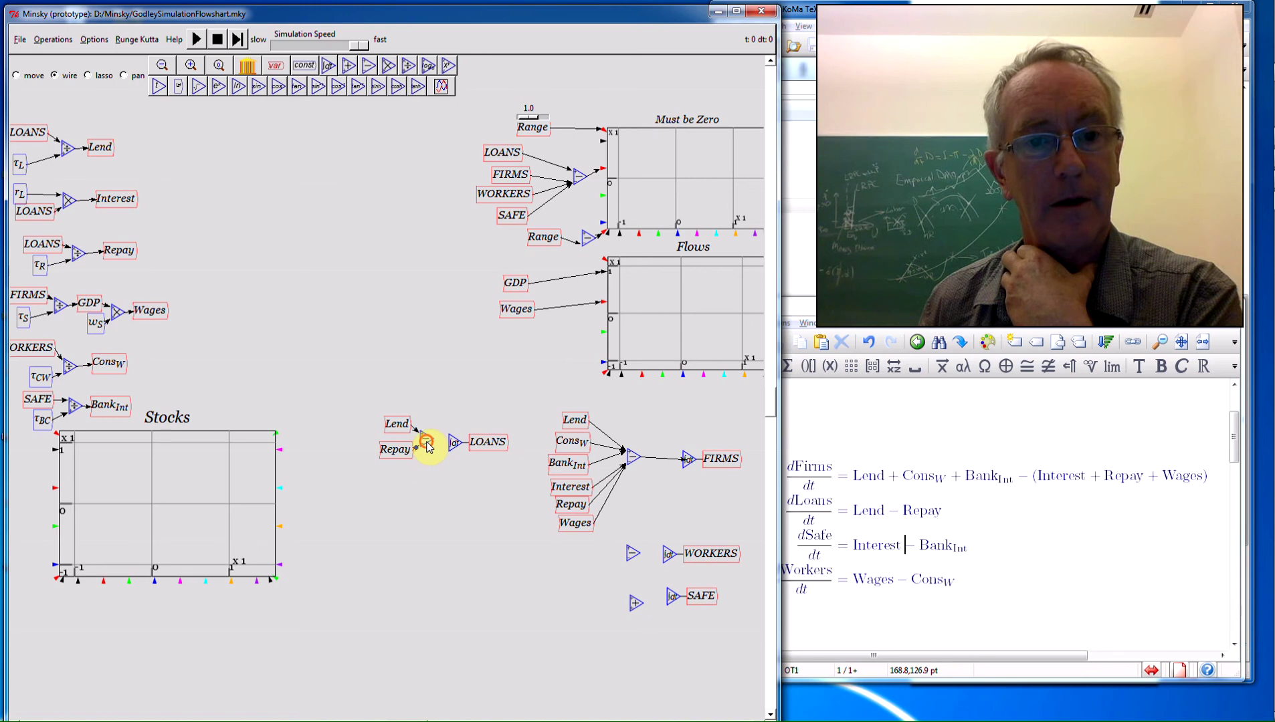
Place Wages and Cons_W copies by WORKERS and wire Wages into its subtraction block.
{"action": "left_click", "coordinate": [30, 79]}
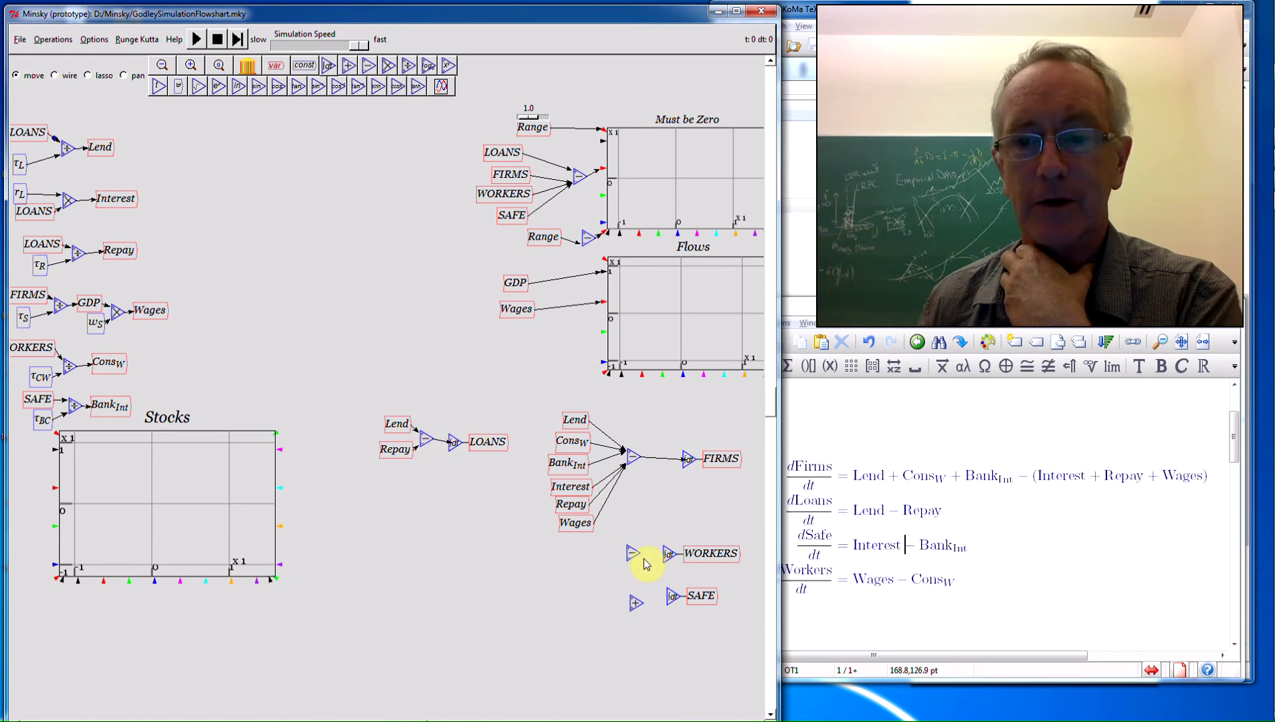
{"action": "right_click", "coordinate": [161, 319]}
{"action": "left_click", "coordinate": [184, 376]}
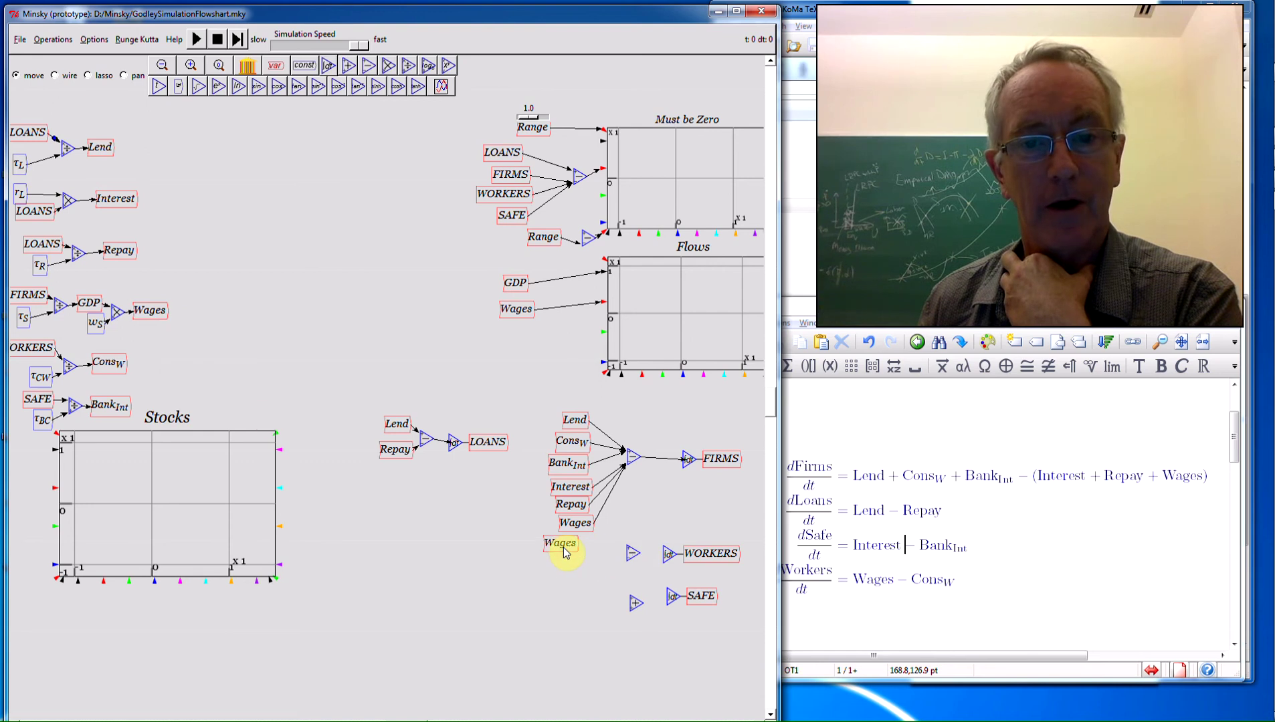
{"action": "left_click", "coordinate": [595, 547]}
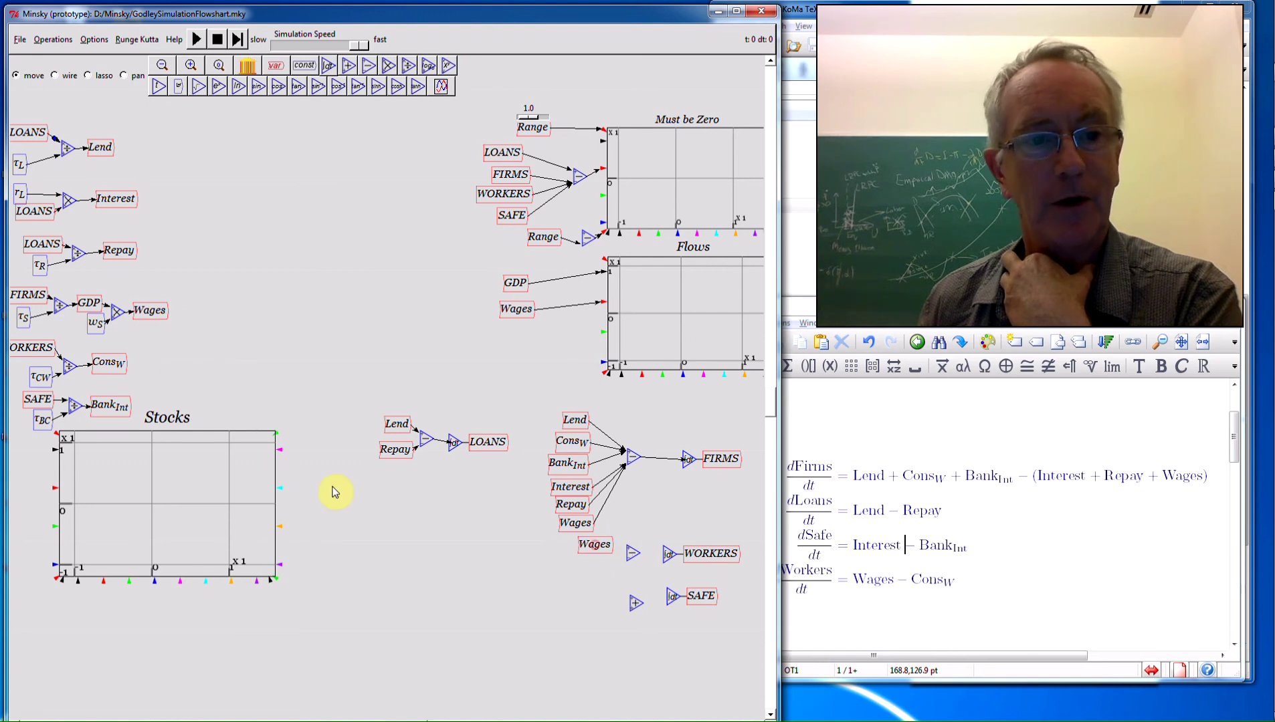
{"action": "right_click", "coordinate": [115, 362]}
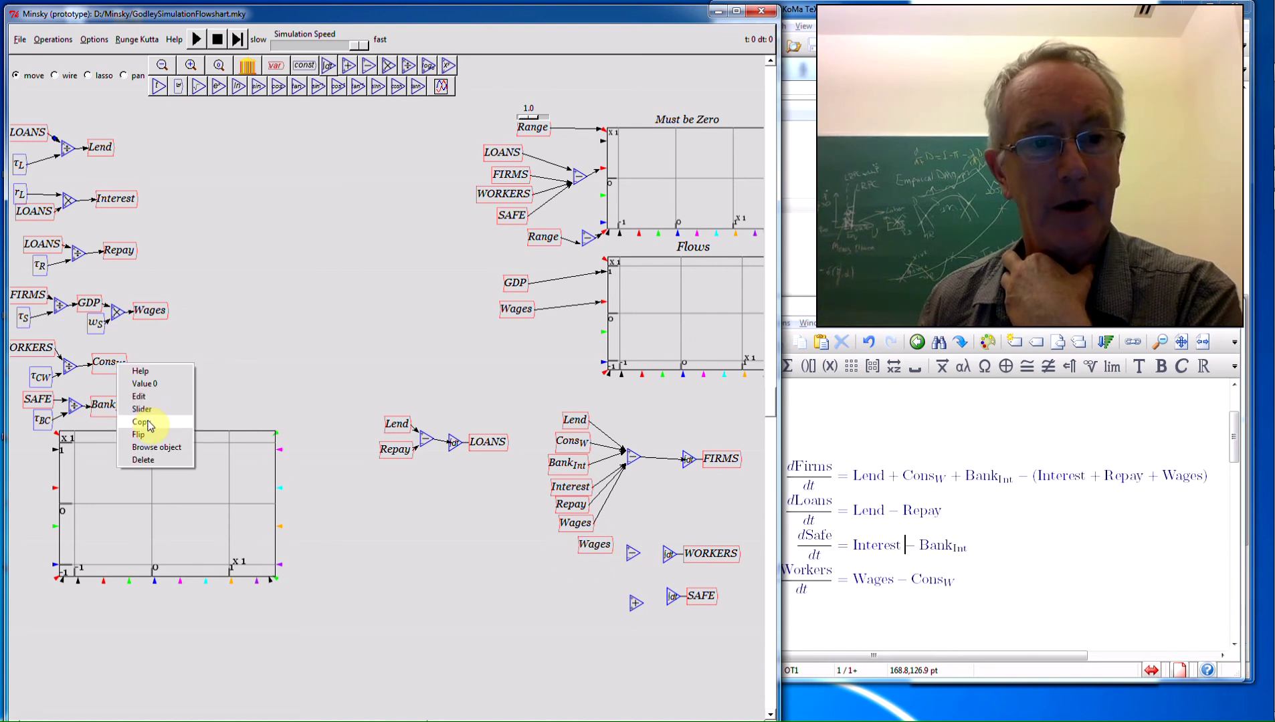
{"action": "left_click", "coordinate": [141, 422]}
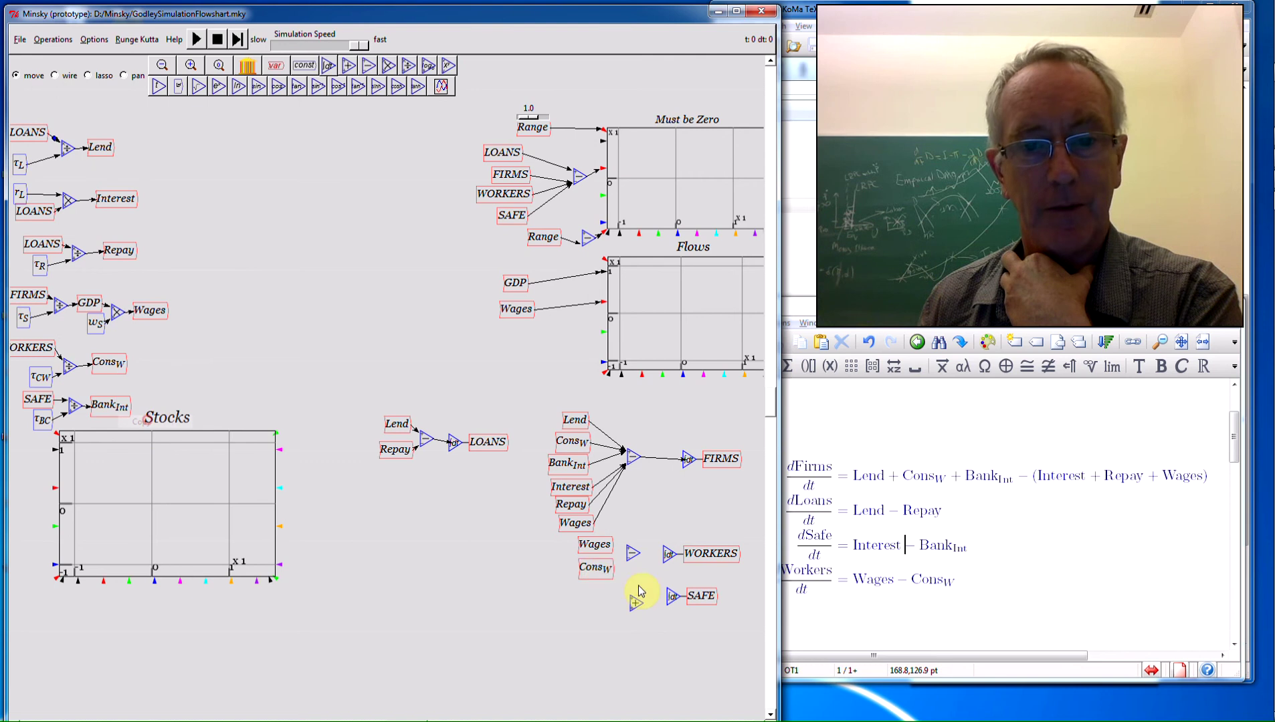
{"action": "left_click", "coordinate": [597, 574]}
{"action": "left_click", "coordinate": [55, 75]}
{"action": "left_click_drag", "start_coordinate": [605, 543], "coordinate": [635, 559]}
Place a copy of Interest beside the SAFE integral.
{"action": "left_click", "coordinate": [26, 78]}
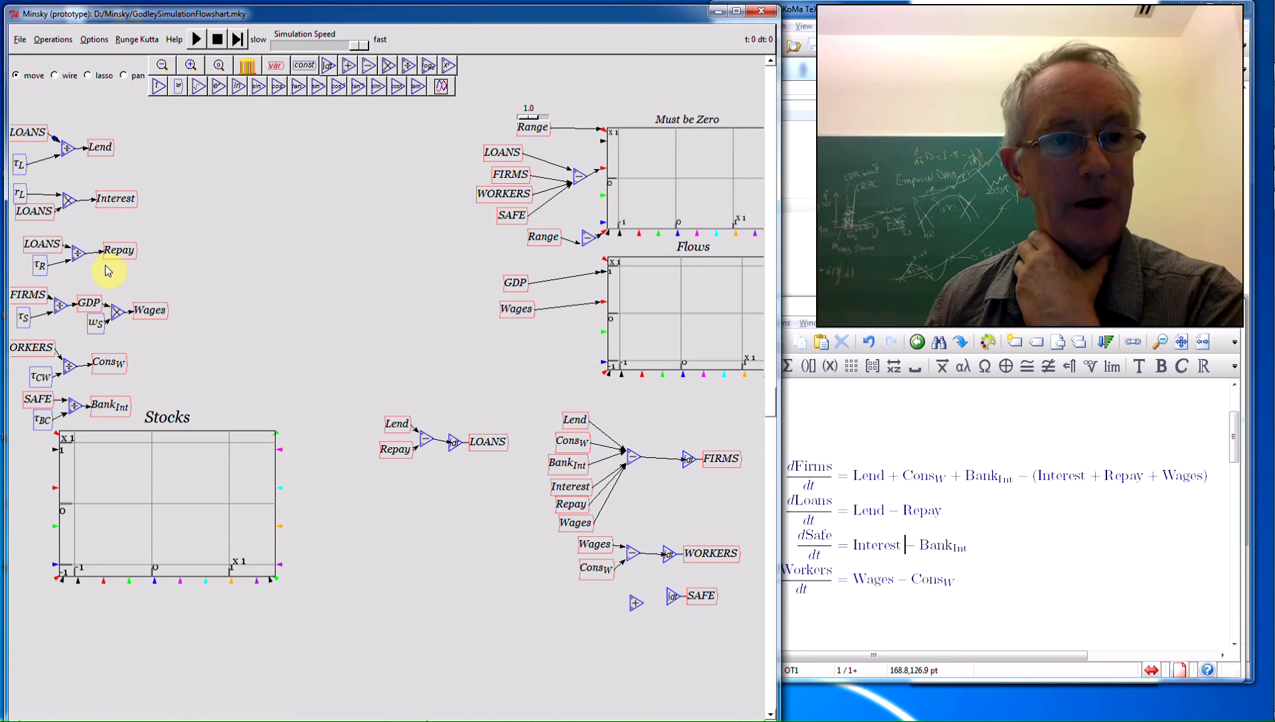
{"action": "right_click", "coordinate": [118, 202]}
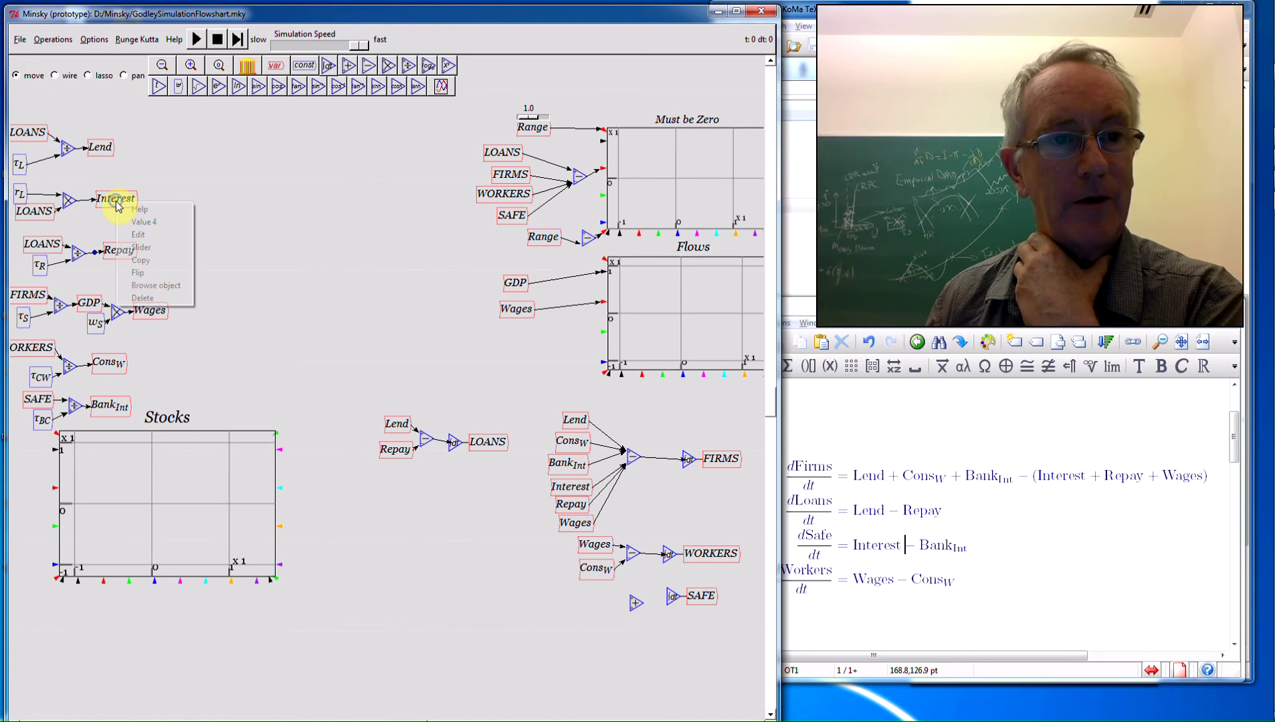
{"action": "left_click", "coordinate": [140, 259]}
{"action": "left_click", "coordinate": [595, 598]}
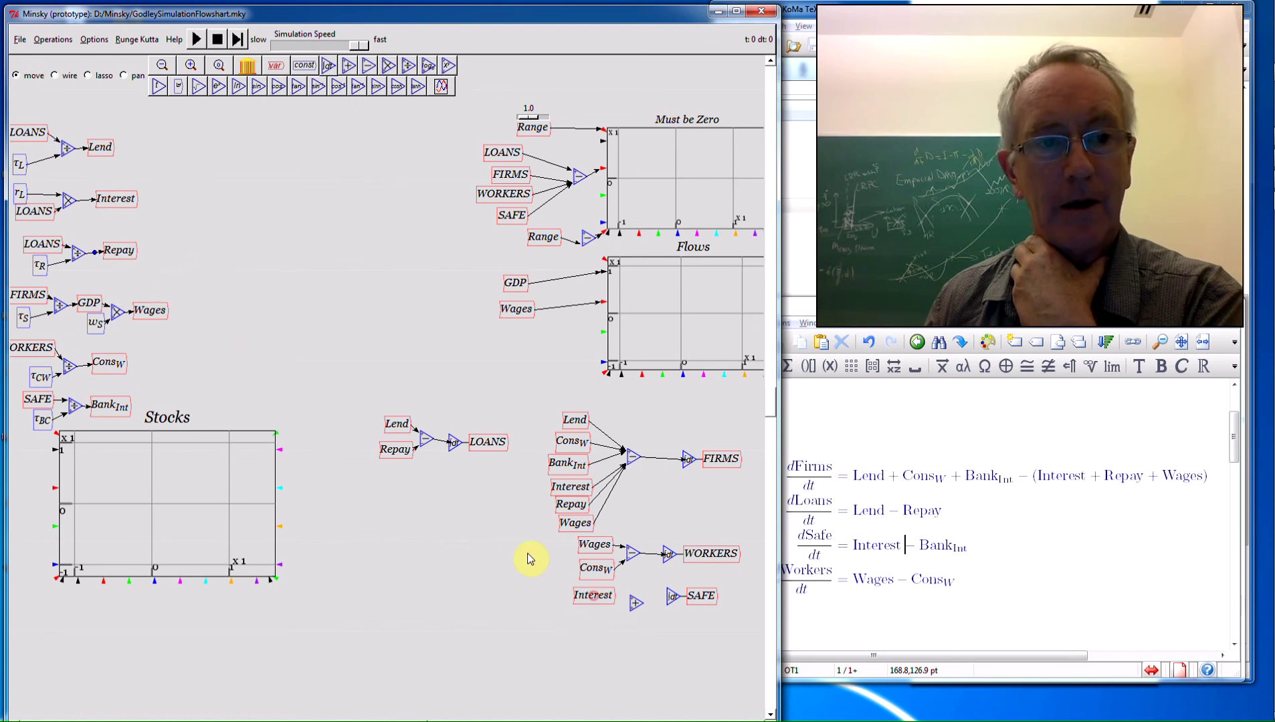
Place a Bank_Int copy below Interest and wire both through the operator into SAFE.
{"action": "right_click", "coordinate": [106, 410]}
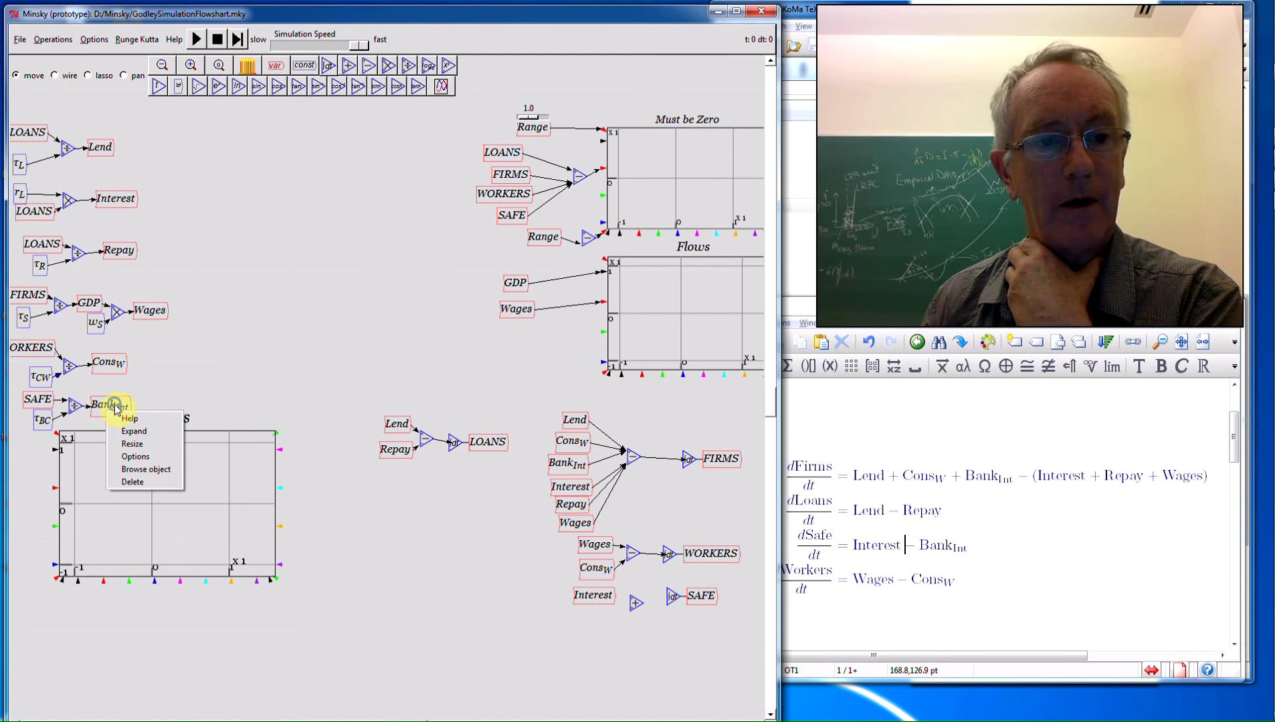
{"action": "right_click", "coordinate": [115, 405]}
{"action": "left_click", "coordinate": [153, 464]}
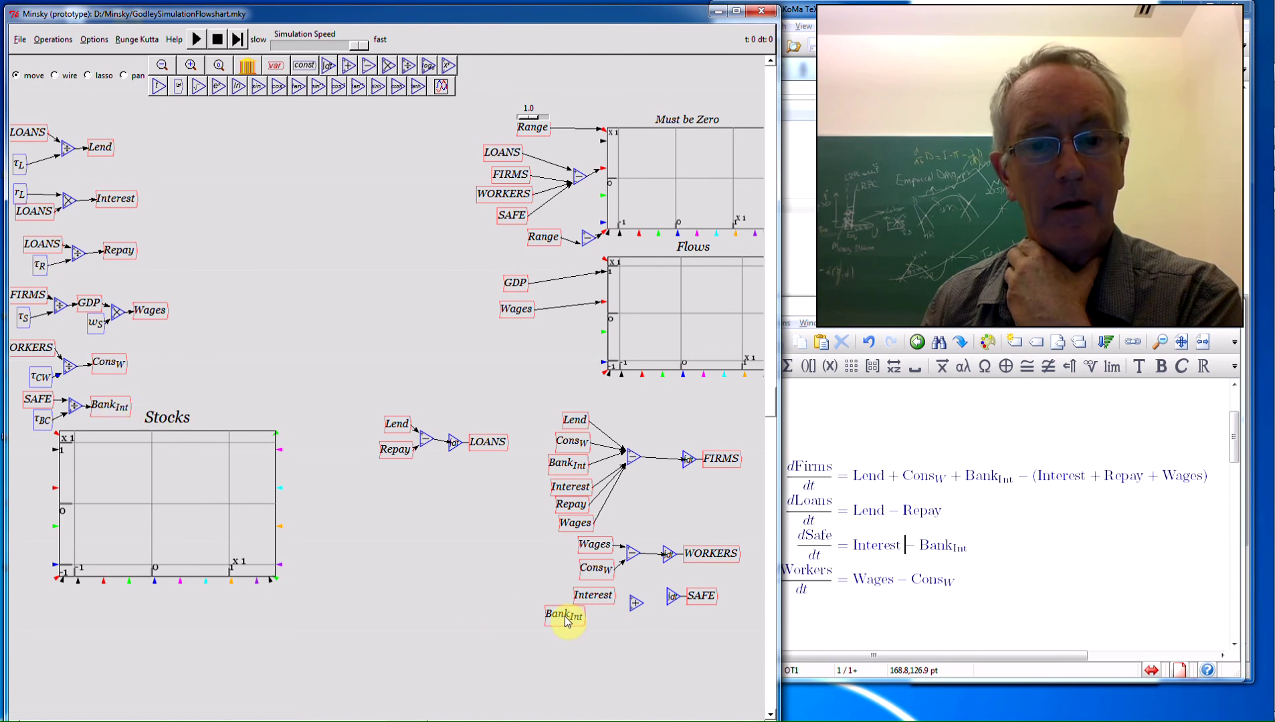
{"action": "left_click", "coordinate": [594, 625]}
{"action": "left_click", "coordinate": [67, 76]}
{"action": "mouse_move", "coordinate": [610, 597]}
{"action": "left_mouse_down"}
{"action": "mouse_move", "coordinate": [648, 596]}
{"action": "mouse_move", "coordinate": [633, 607]}
{"action": "left_mouse_up"}
{"action": "left_click_drag", "start_coordinate": [644, 603], "coordinate": [668, 597]}
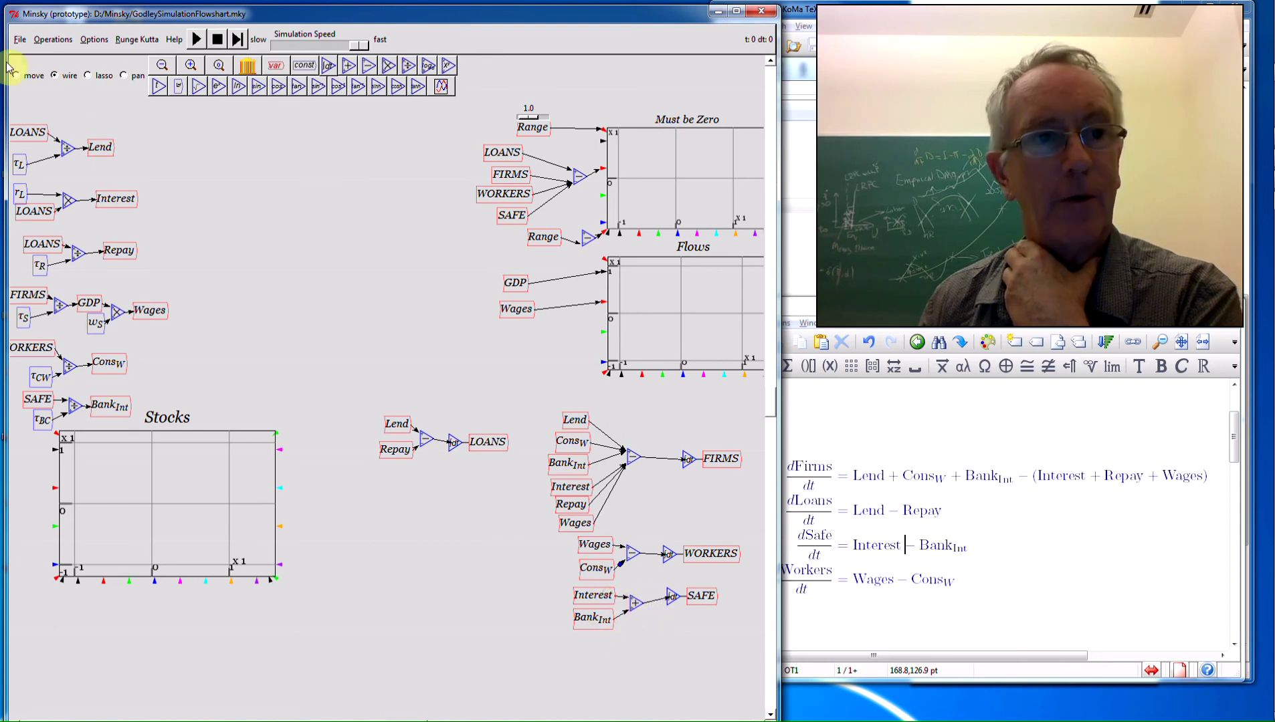
Save As, adding 02 to the flowchart file name to make GodleySimulationFlowshart02.mky.
{"action": "left_click", "coordinate": [19, 38]}
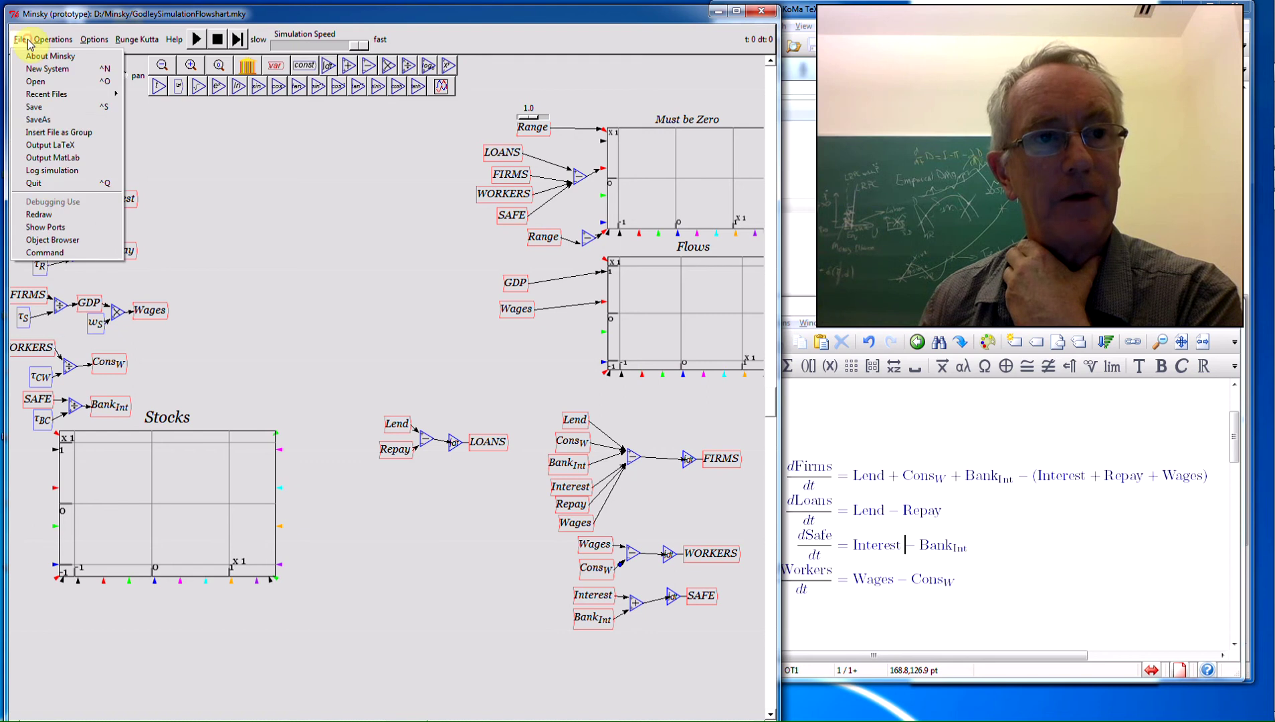
{"action": "left_click", "coordinate": [28, 113]}
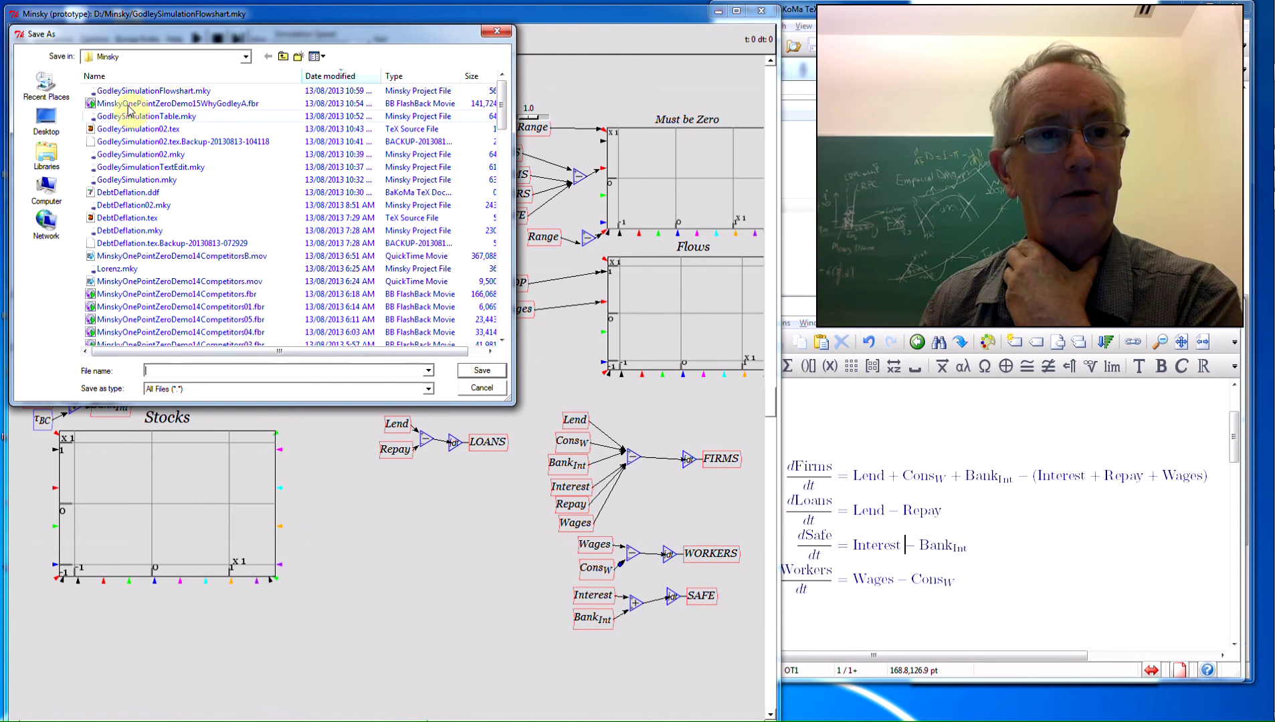
{"action": "left_click", "coordinate": [127, 92]}
{"action": "left_click", "coordinate": [281, 373]}
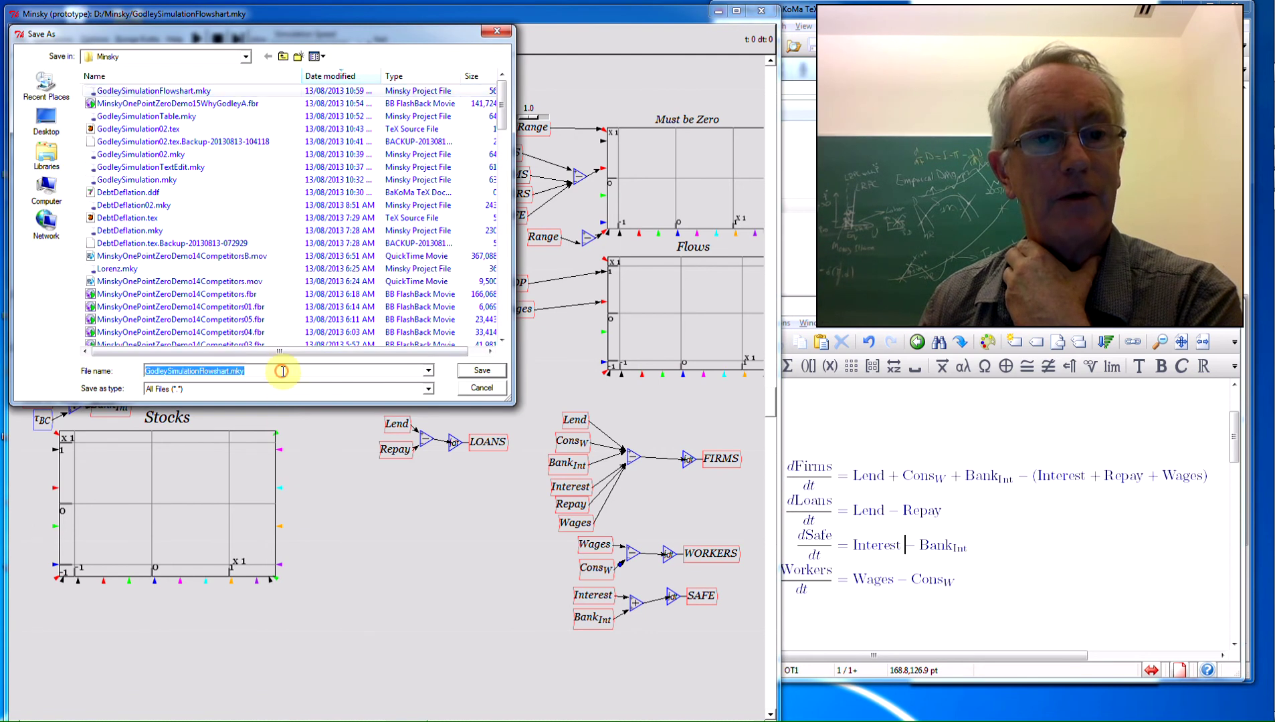
{"action": "left_click", "coordinate": [283, 372]}
{"action": "type", "text": "02"}
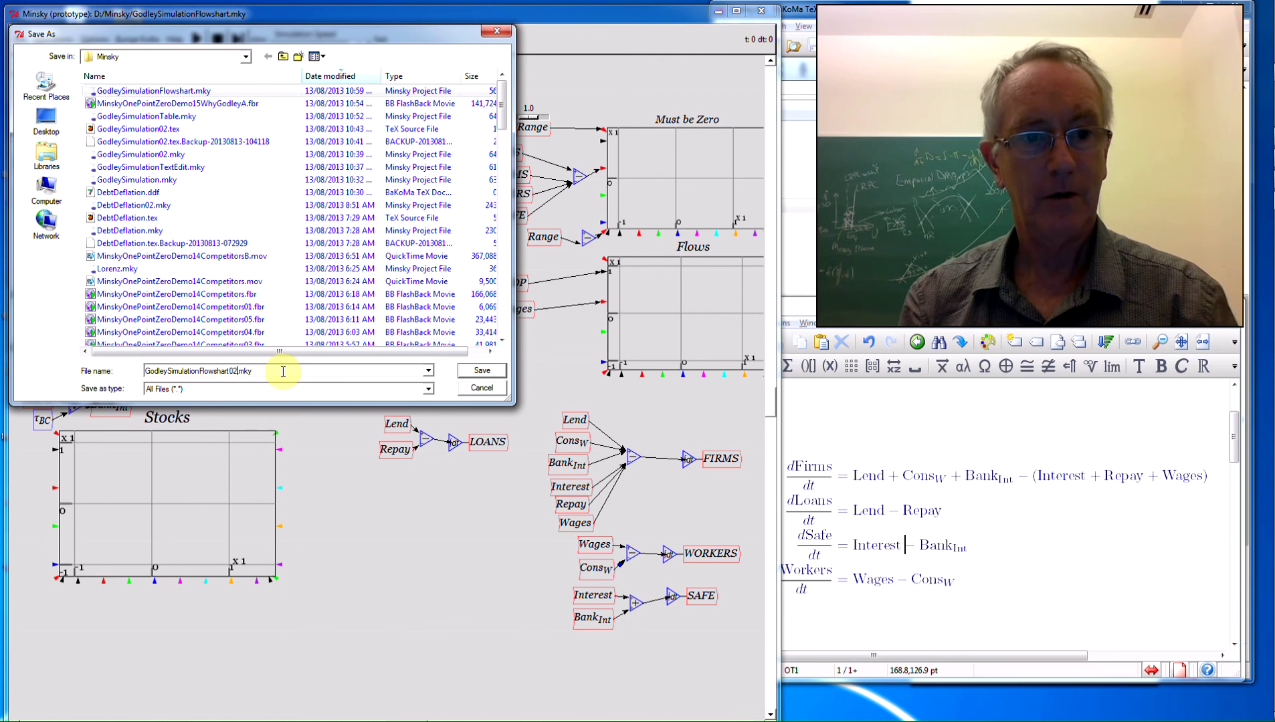
{"action": "key", "text": "Return"}
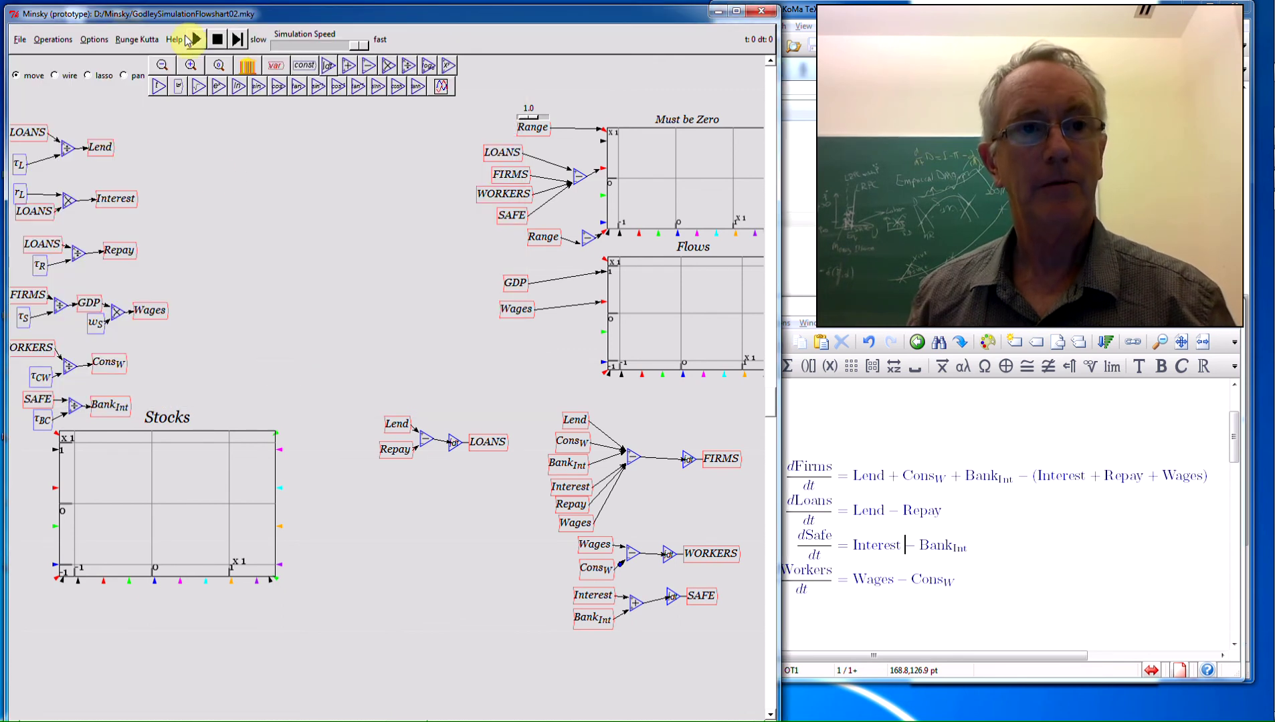
Run and pause the flowchart simulation, reset it, then rerun it to about t ≈ 15.77.
{"action": "left_click", "coordinate": [195, 40]}
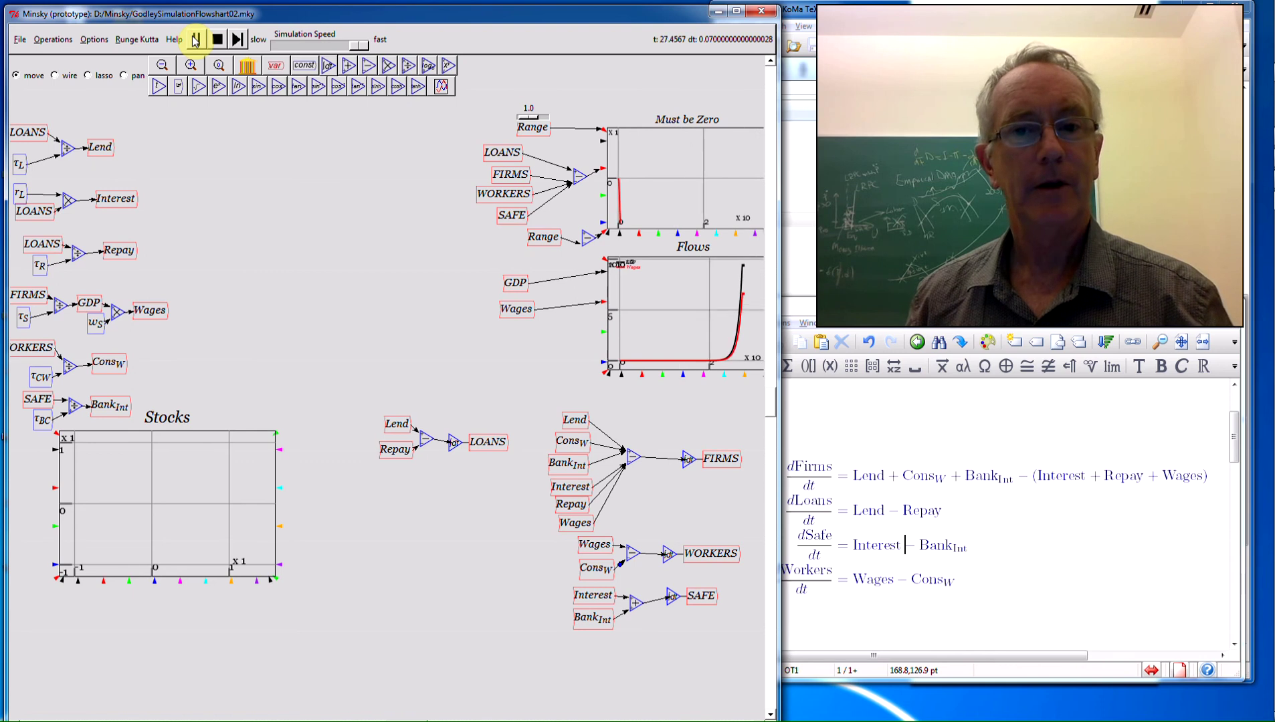
{"action": "left_click", "coordinate": [195, 41]}
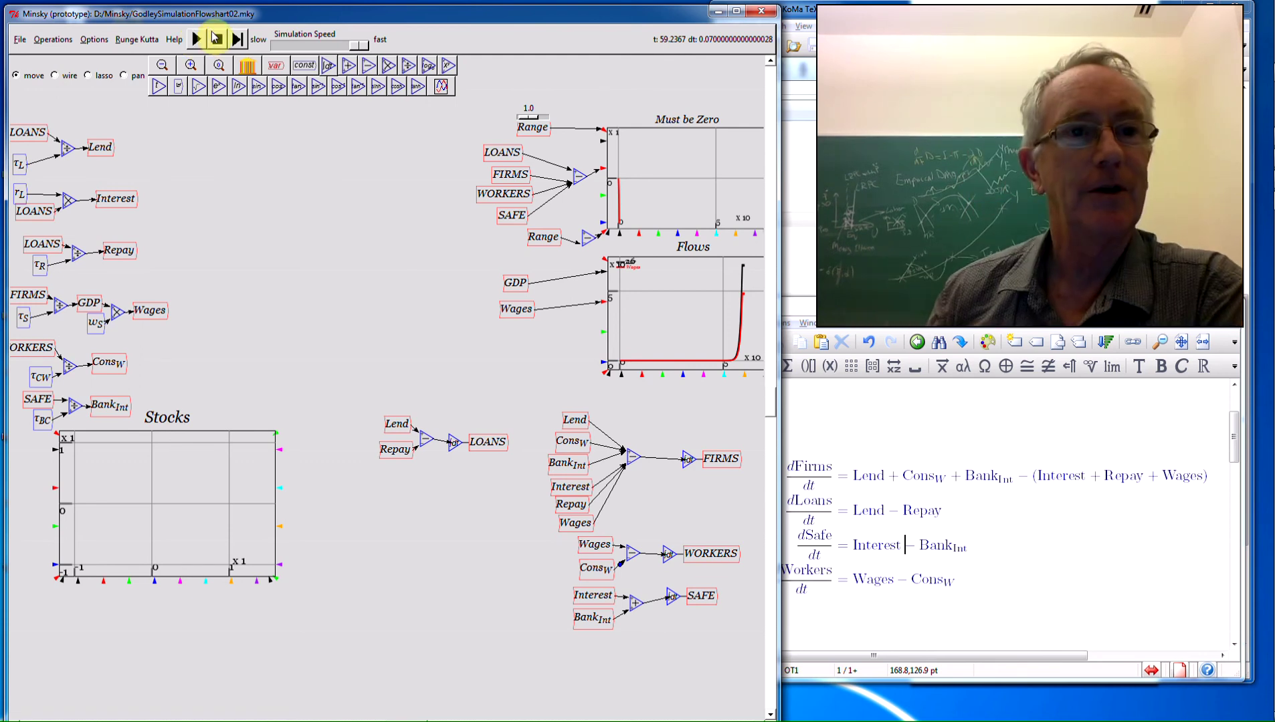
{"action": "left_click", "coordinate": [218, 39]}
{"action": "left_click", "coordinate": [196, 38]}
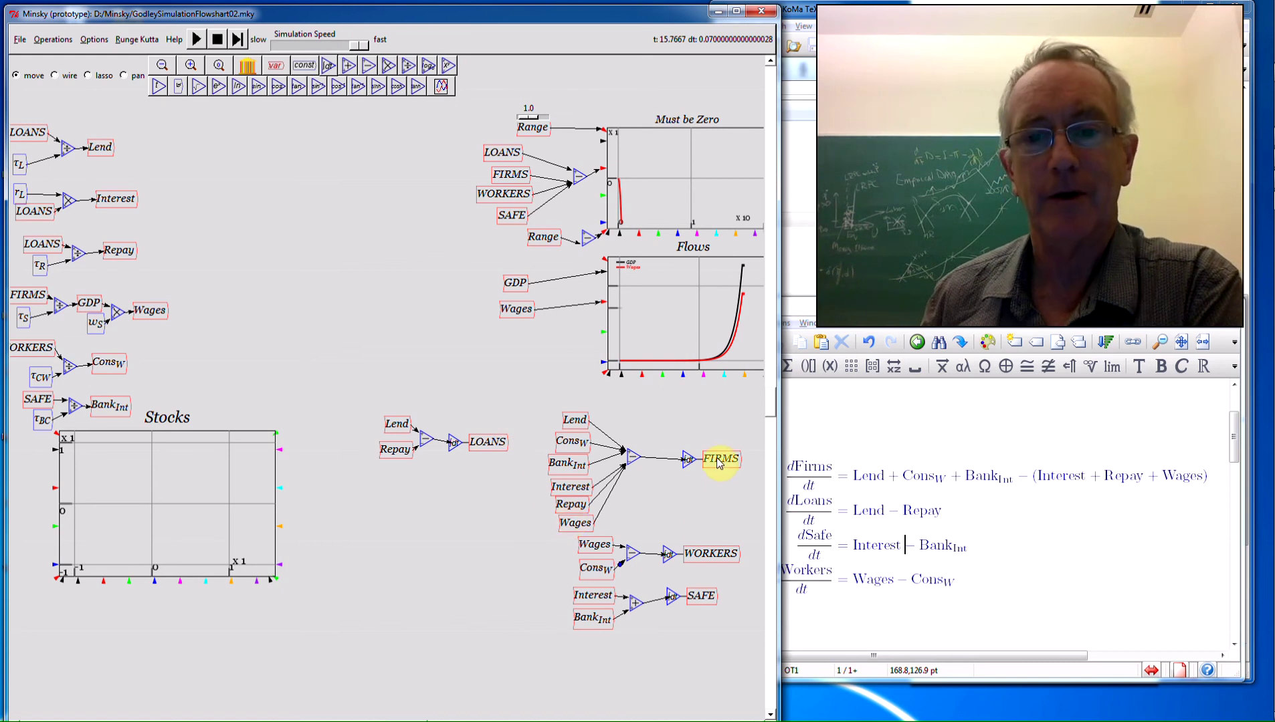
{"action": "right_click", "coordinate": [491, 444]}
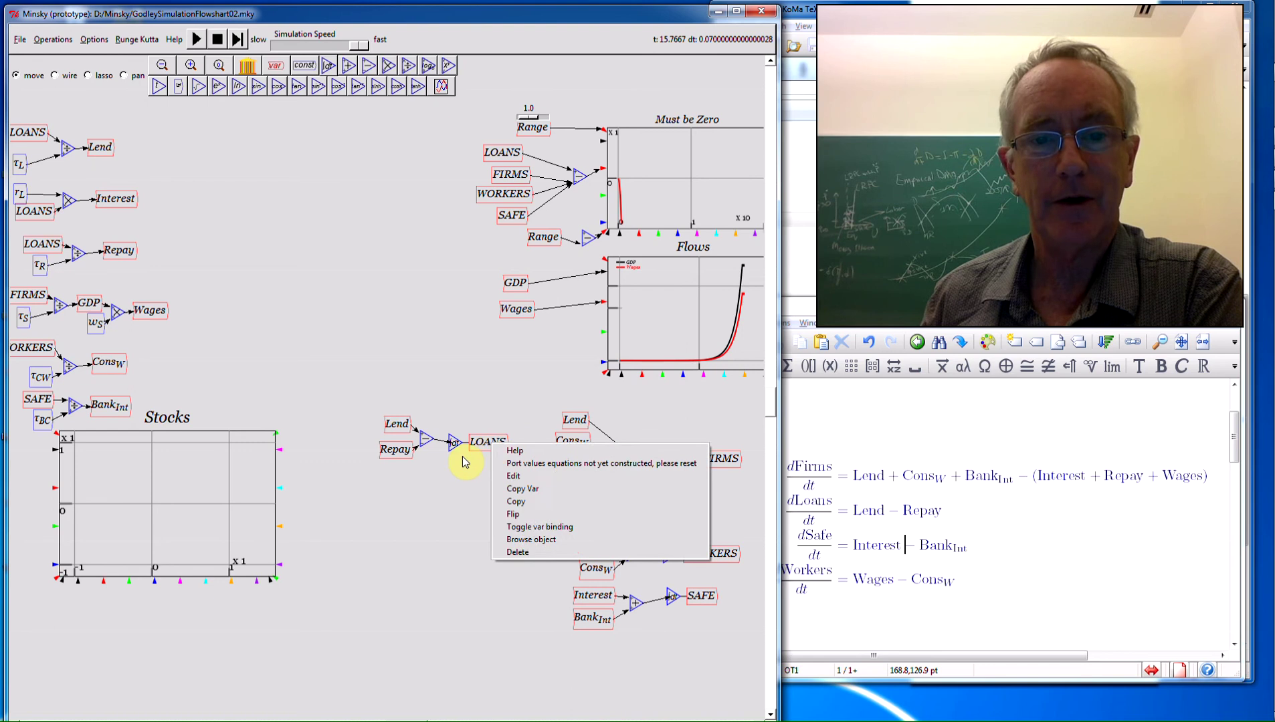
{"action": "left_click", "coordinate": [305, 383]}
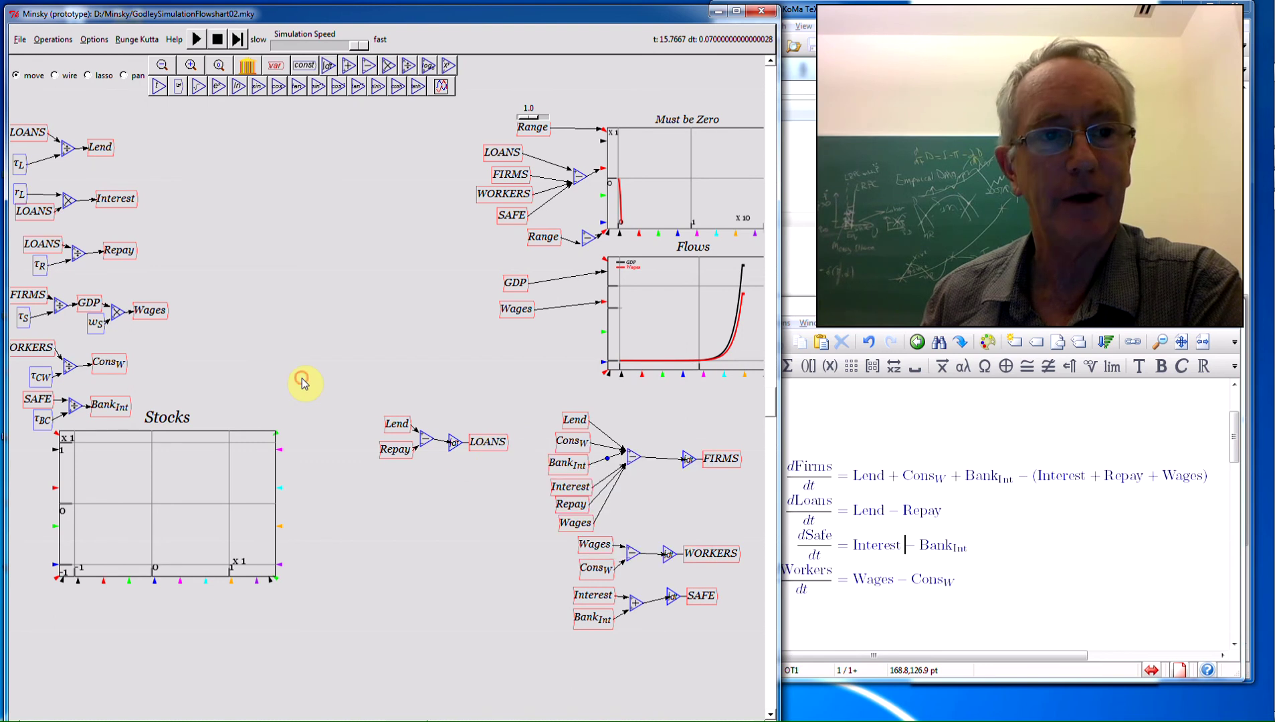
{"action": "right_click", "coordinate": [474, 447]}
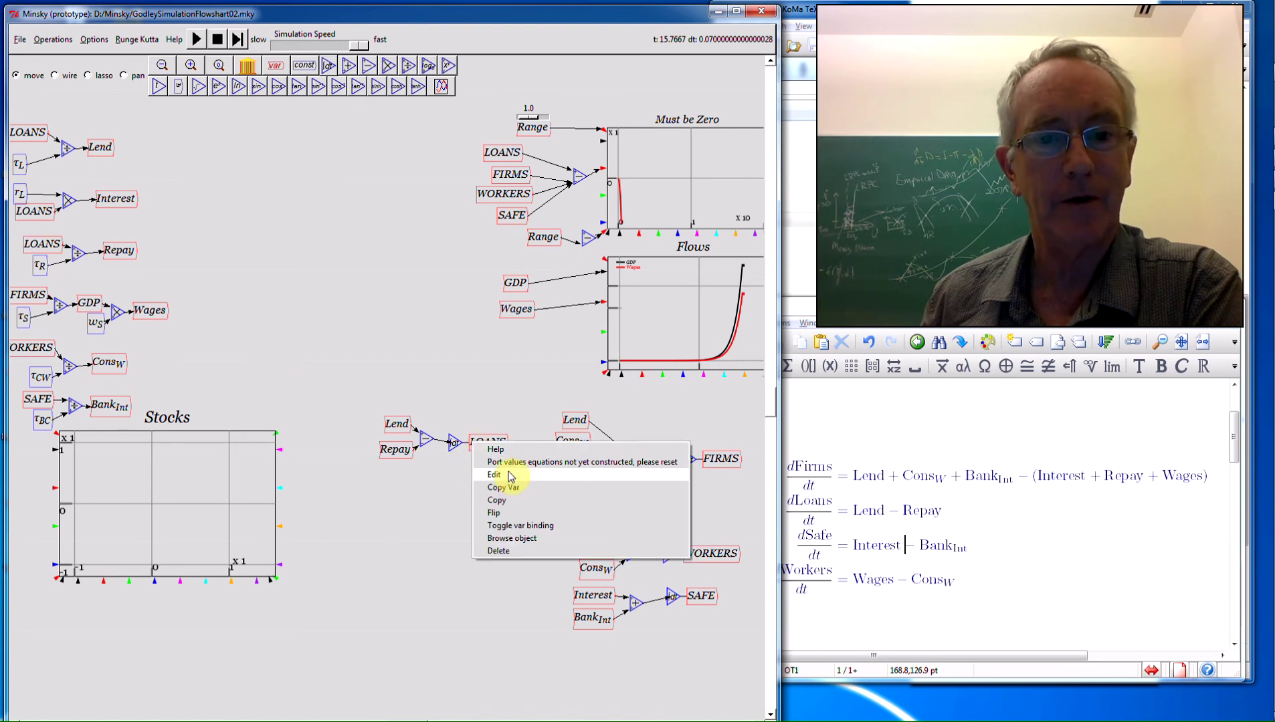
{"action": "left_click", "coordinate": [510, 475]}
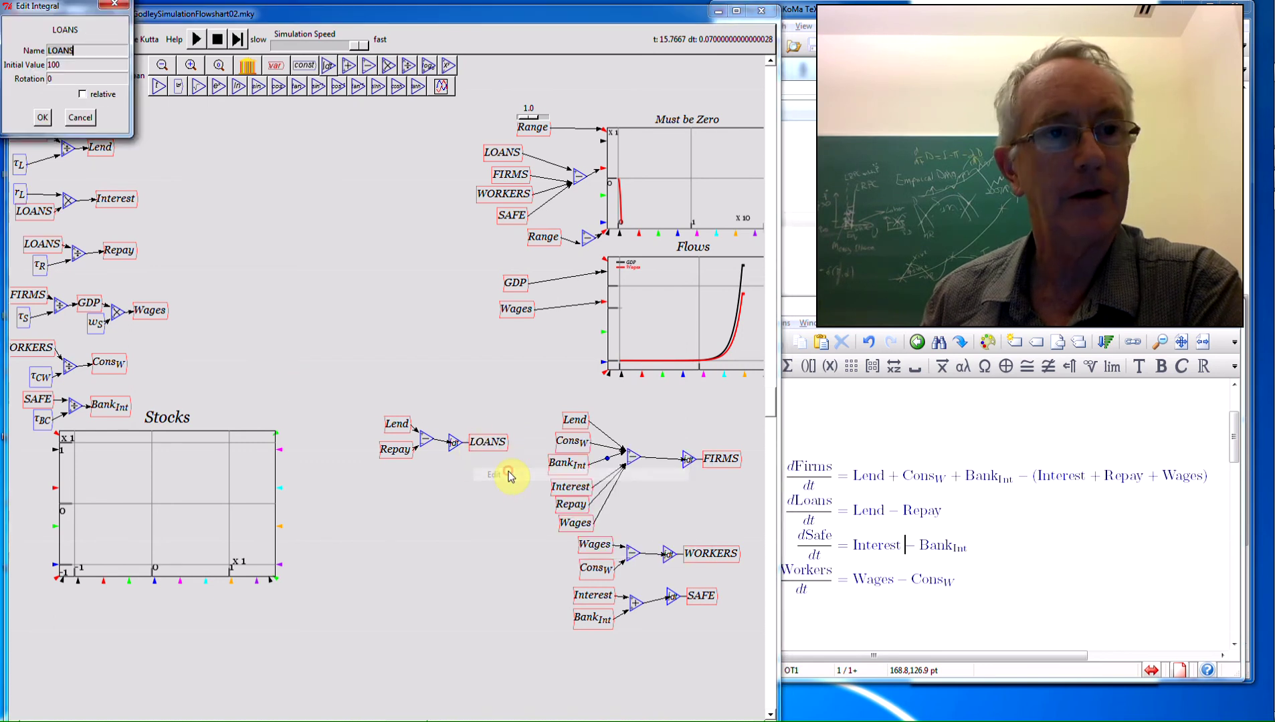
{"action": "left_click", "coordinate": [43, 116]}
{"action": "right_click", "coordinate": [729, 458]}
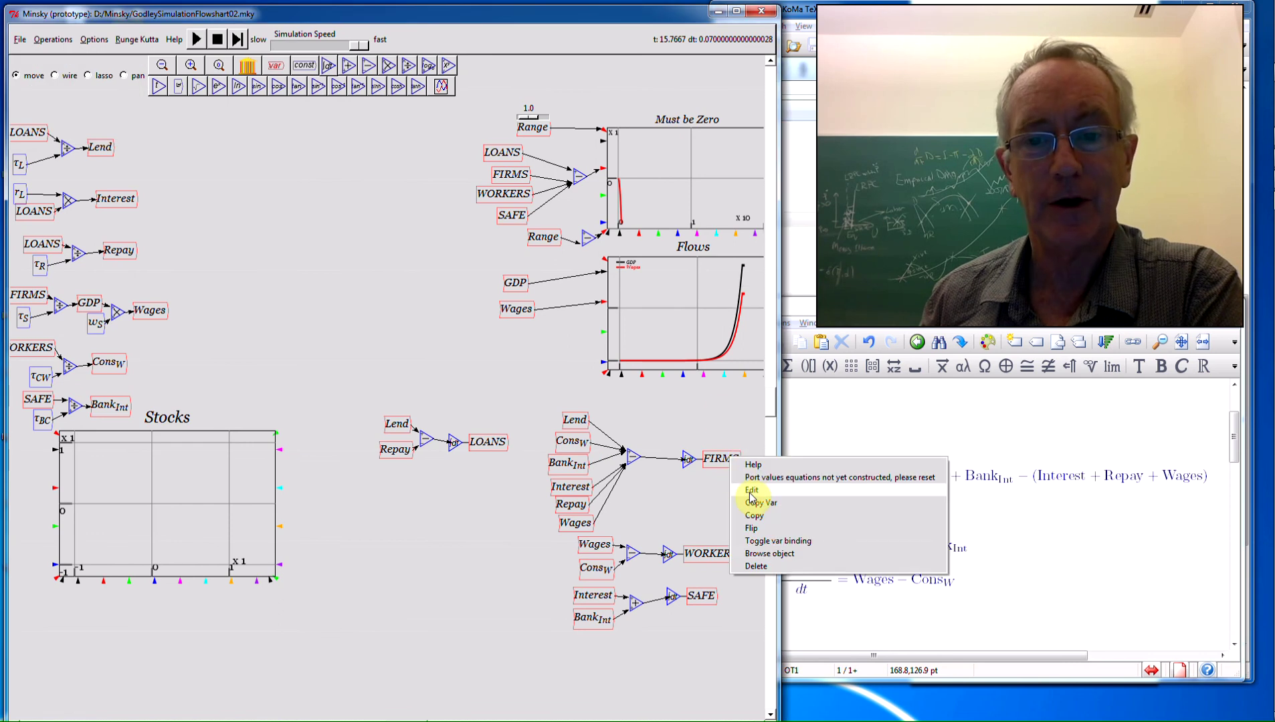
{"action": "left_click", "coordinate": [751, 491]}
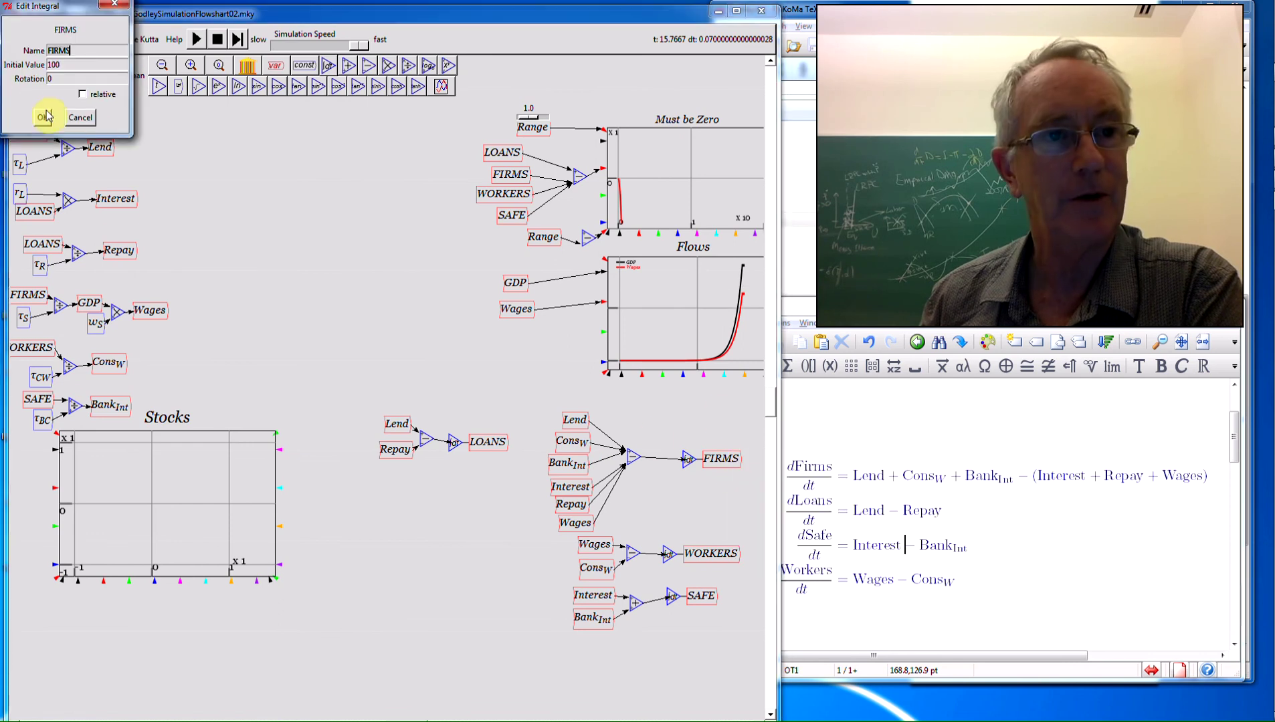
{"action": "left_click", "coordinate": [80, 118]}
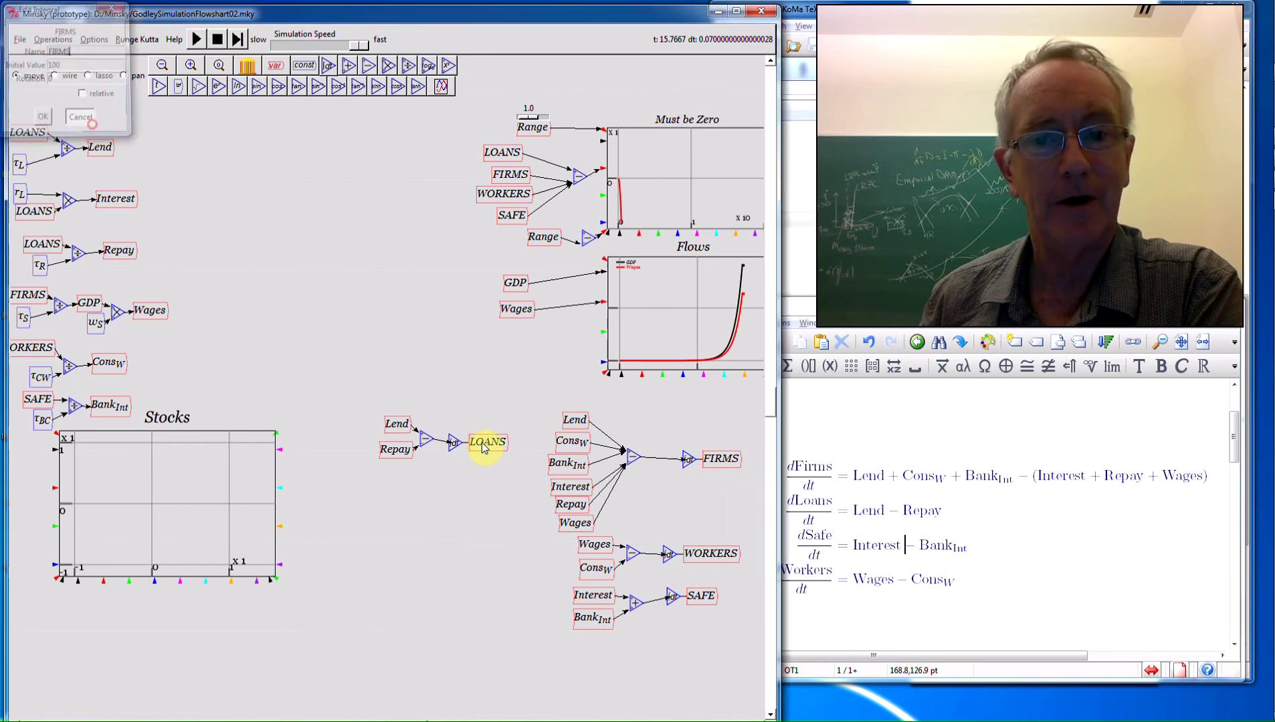
{"action": "right_click", "coordinate": [709, 558]}
{"action": "left_click", "coordinate": [736, 589]}
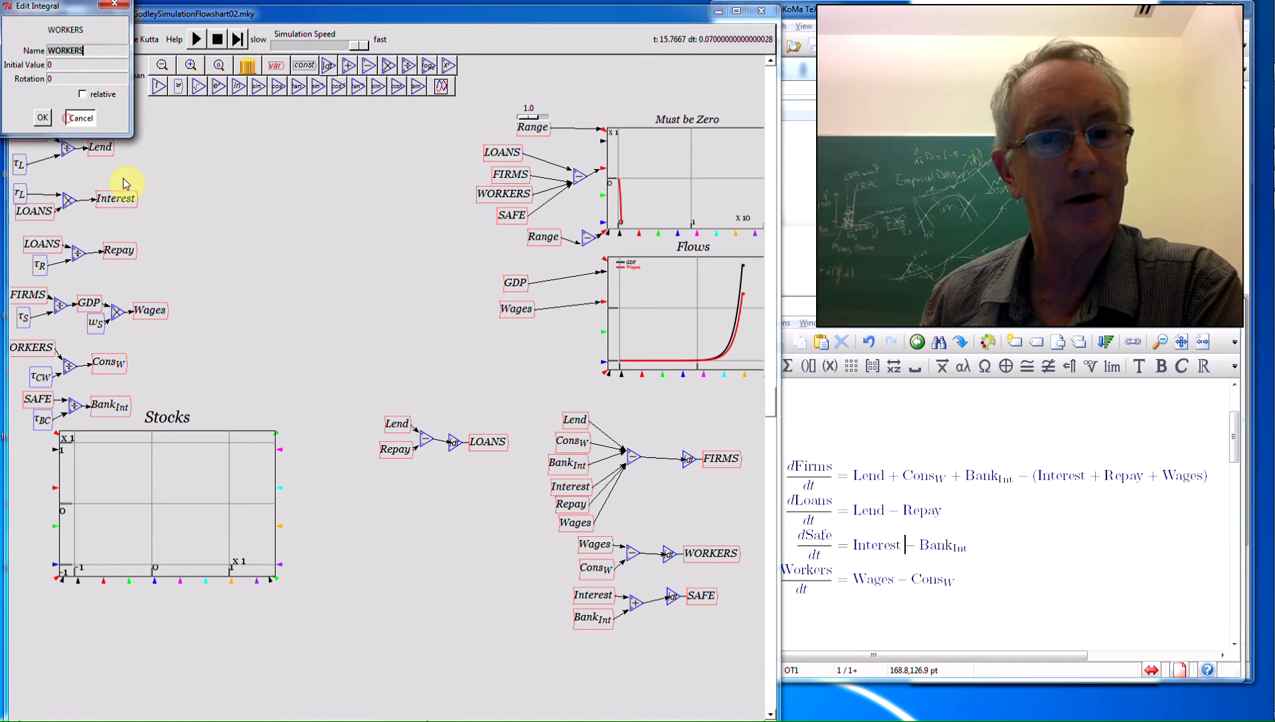
{"action": "left_click", "coordinate": [80, 118]}
{"action": "right_click", "coordinate": [696, 596]}
{"action": "left_click", "coordinate": [716, 629]}
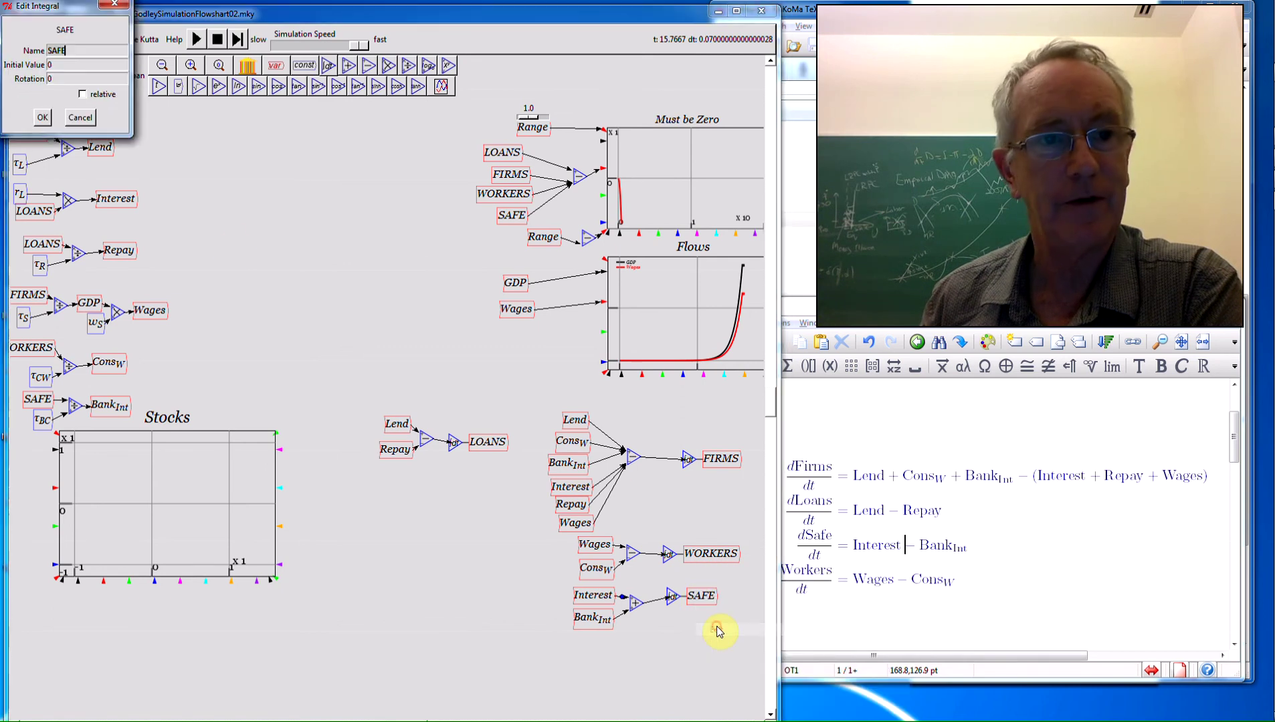
{"action": "left_click", "coordinate": [80, 119]}
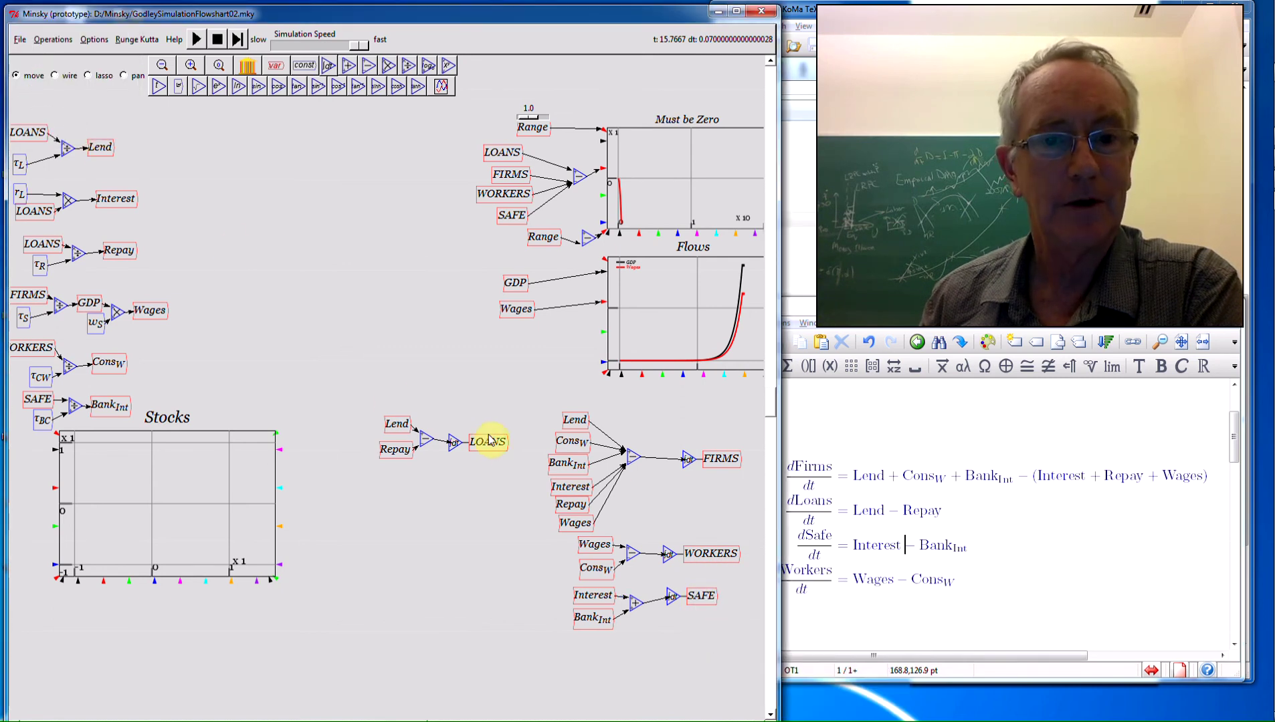
{"action": "right_click", "coordinate": [479, 435]}
{"action": "left_click", "coordinate": [512, 474]}
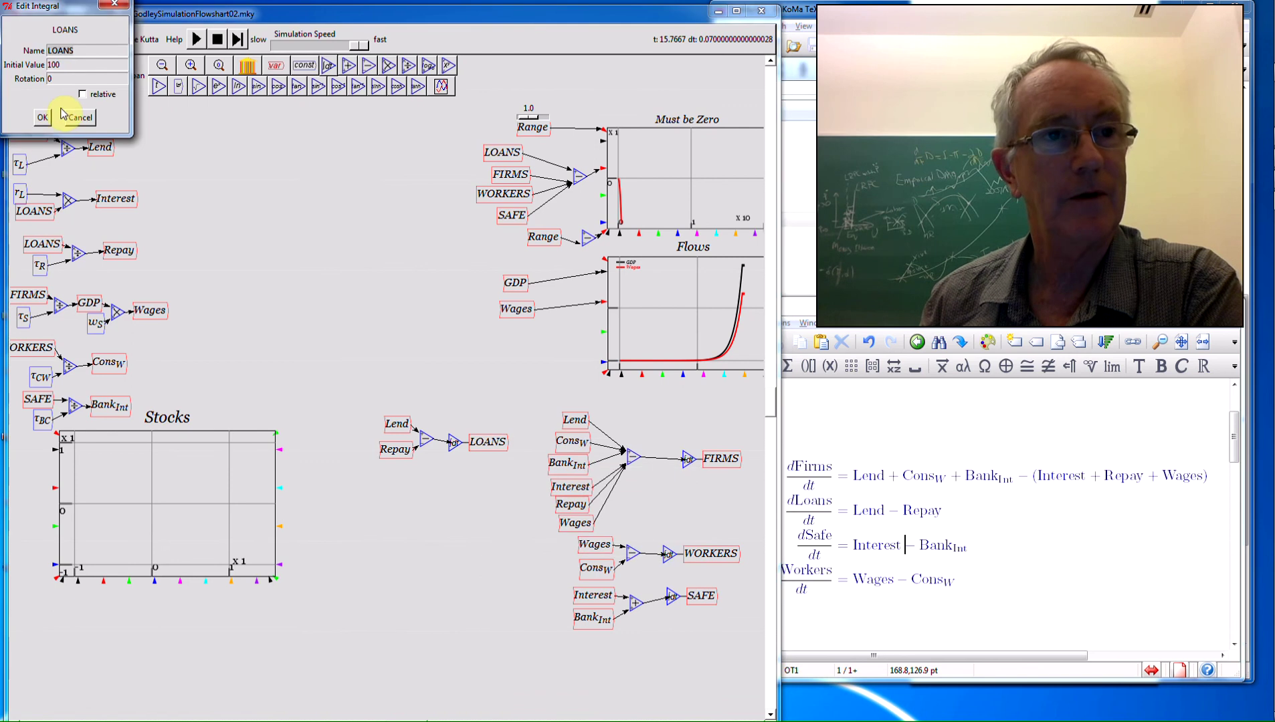
{"action": "left_click", "coordinate": [80, 118]}
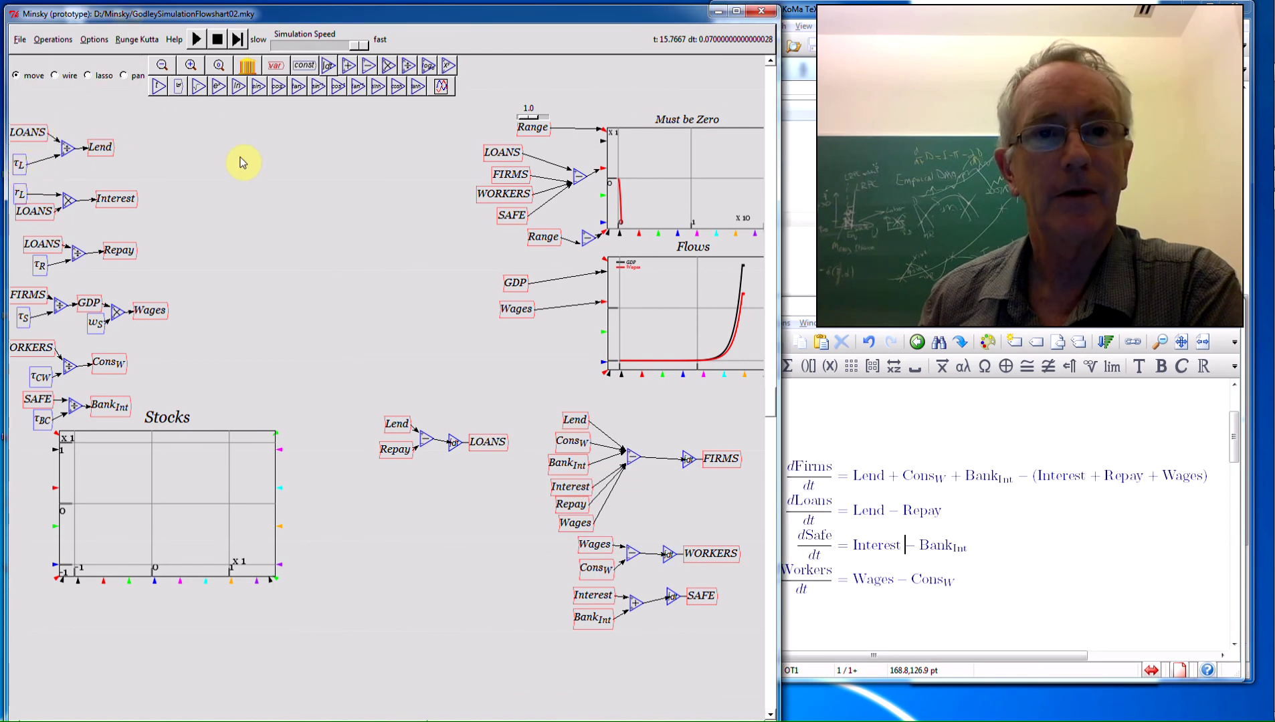
Reset the flowchart simulation and step it forward six times to about t=0.37.
{"action": "left_click", "coordinate": [218, 38]}
{"action": "left_click", "coordinate": [237, 40]}
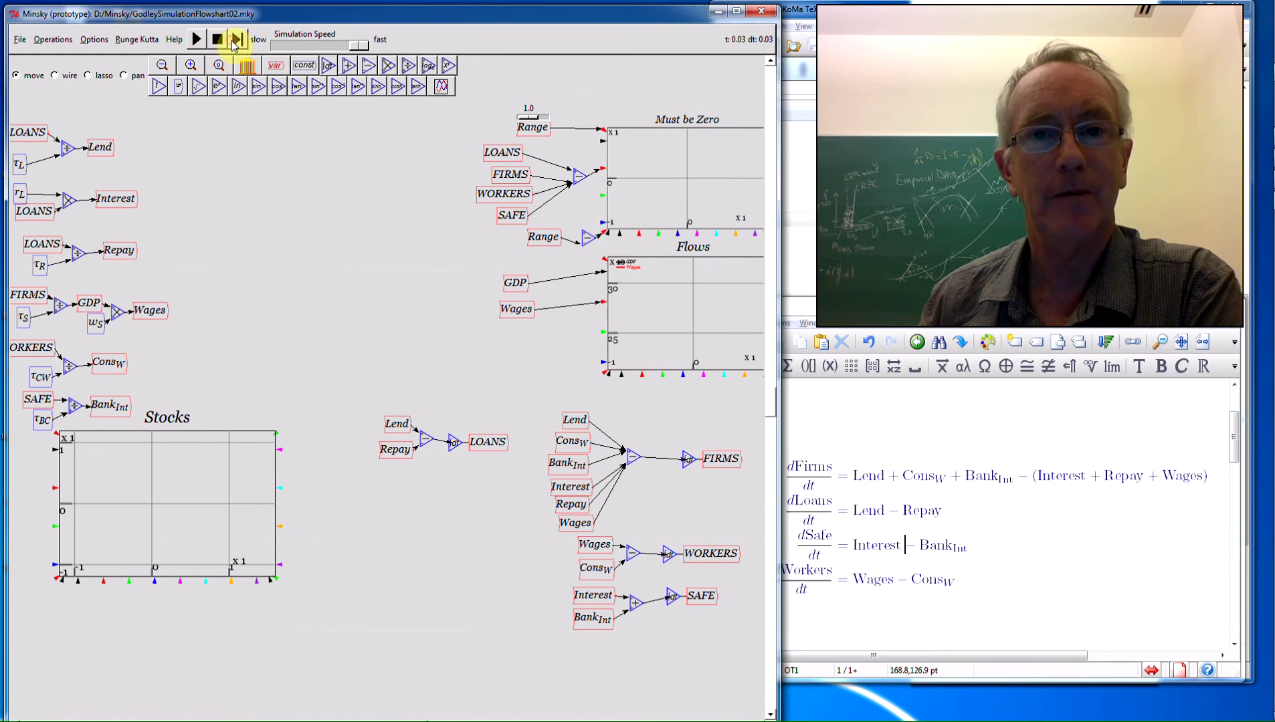
{"action": "left_click", "coordinate": [236, 39]}
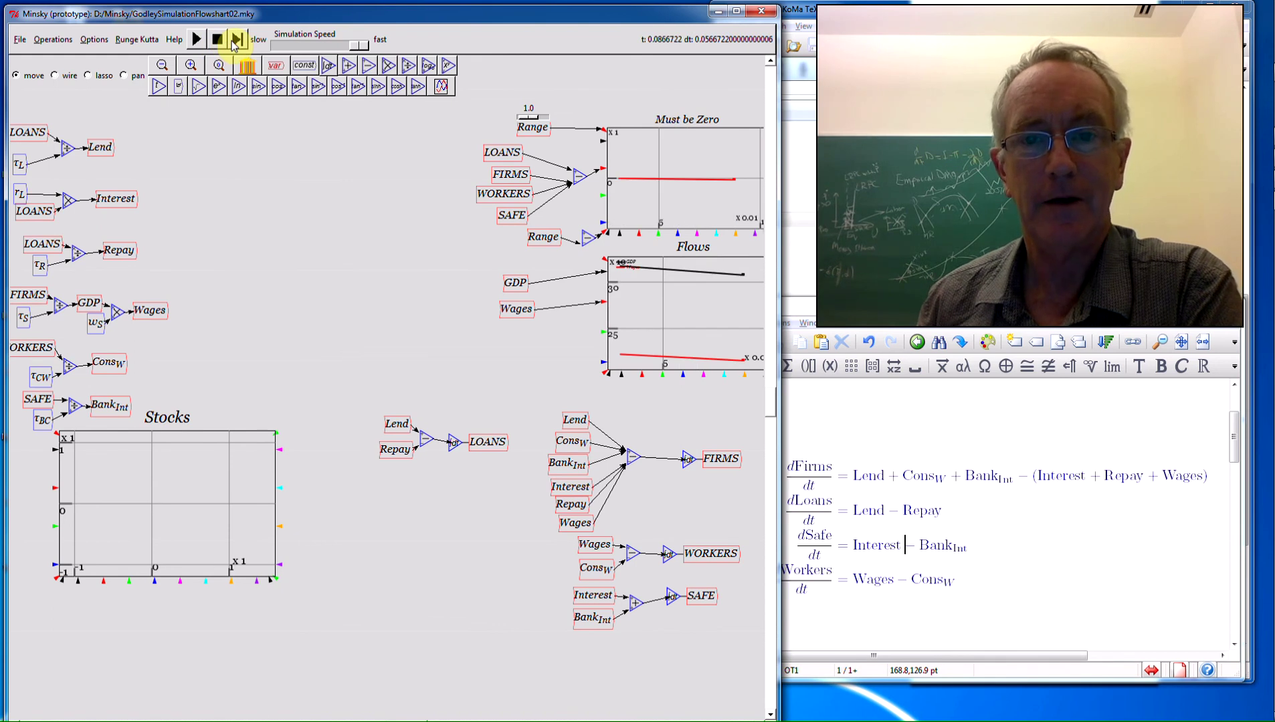
{"action": "left_click", "coordinate": [236, 39]}
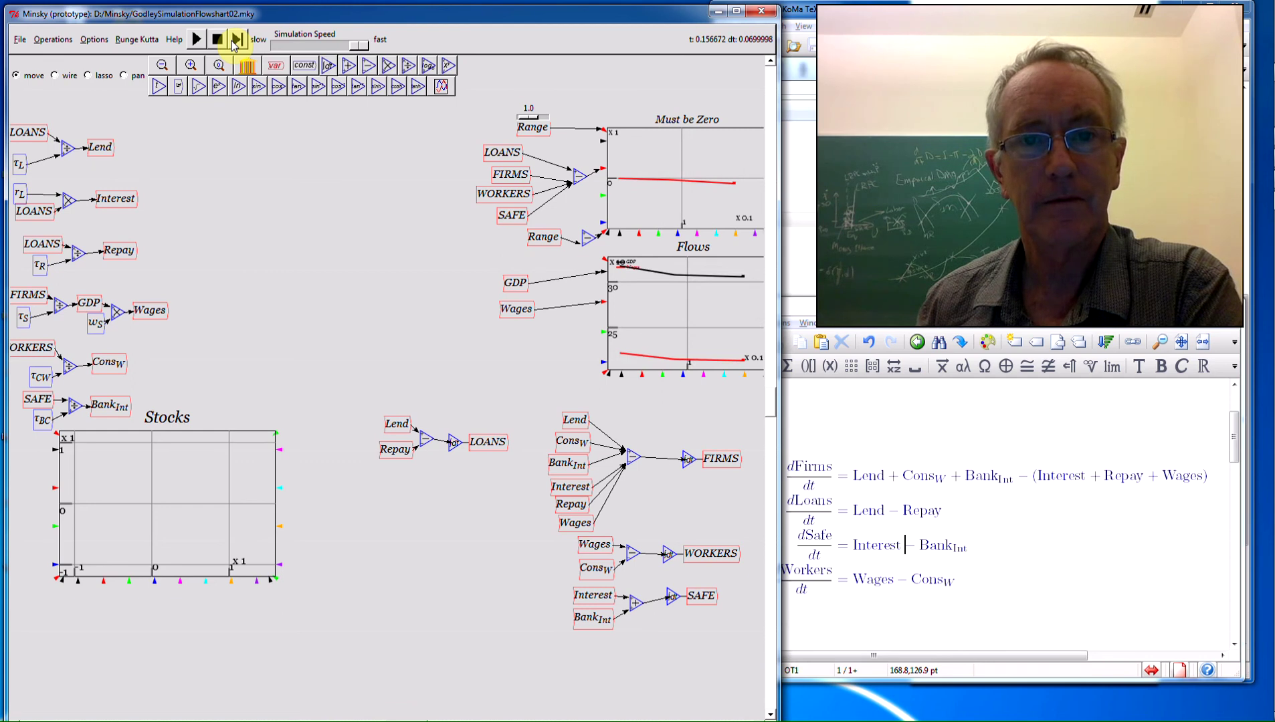
{"action": "left_click", "coordinate": [236, 40]}
{"action": "left_click", "coordinate": [236, 39]}
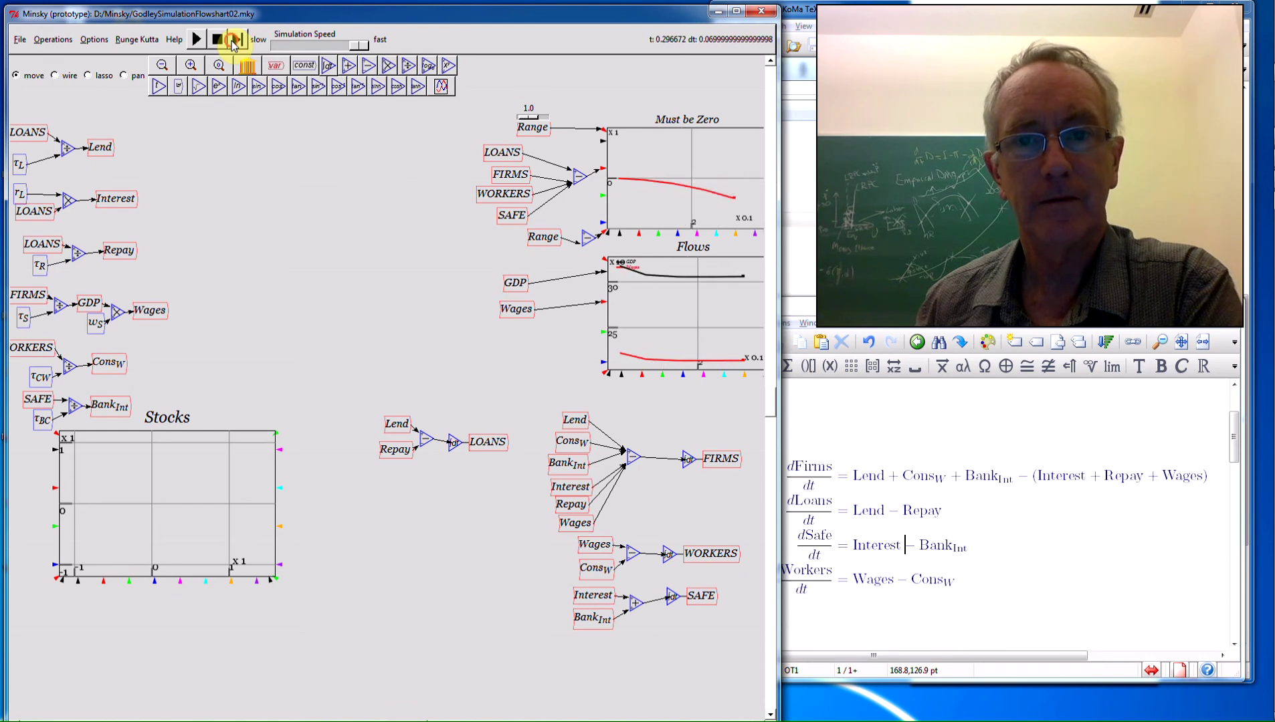
{"action": "left_click", "coordinate": [235, 40]}
Read the current values of LOANS, FIRMS, WORKERS and SAFE.
{"action": "right_click", "coordinate": [503, 156]}
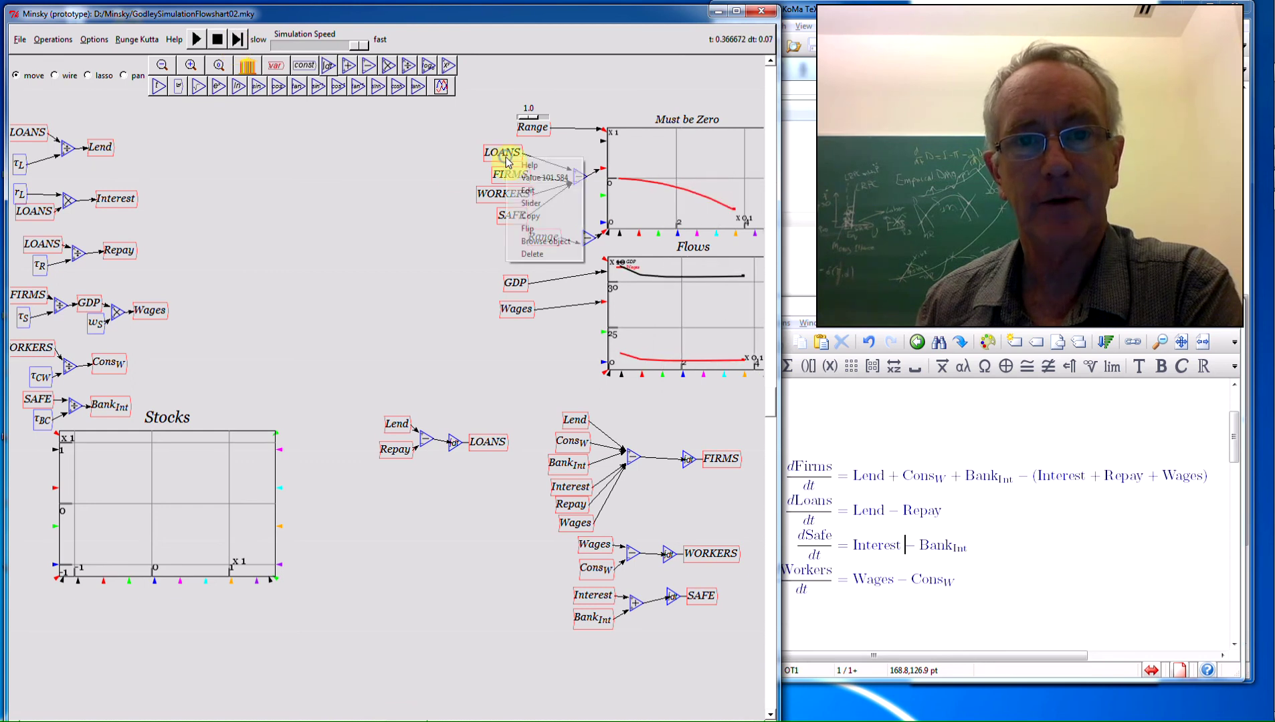
{"action": "left_click", "coordinate": [478, 187]}
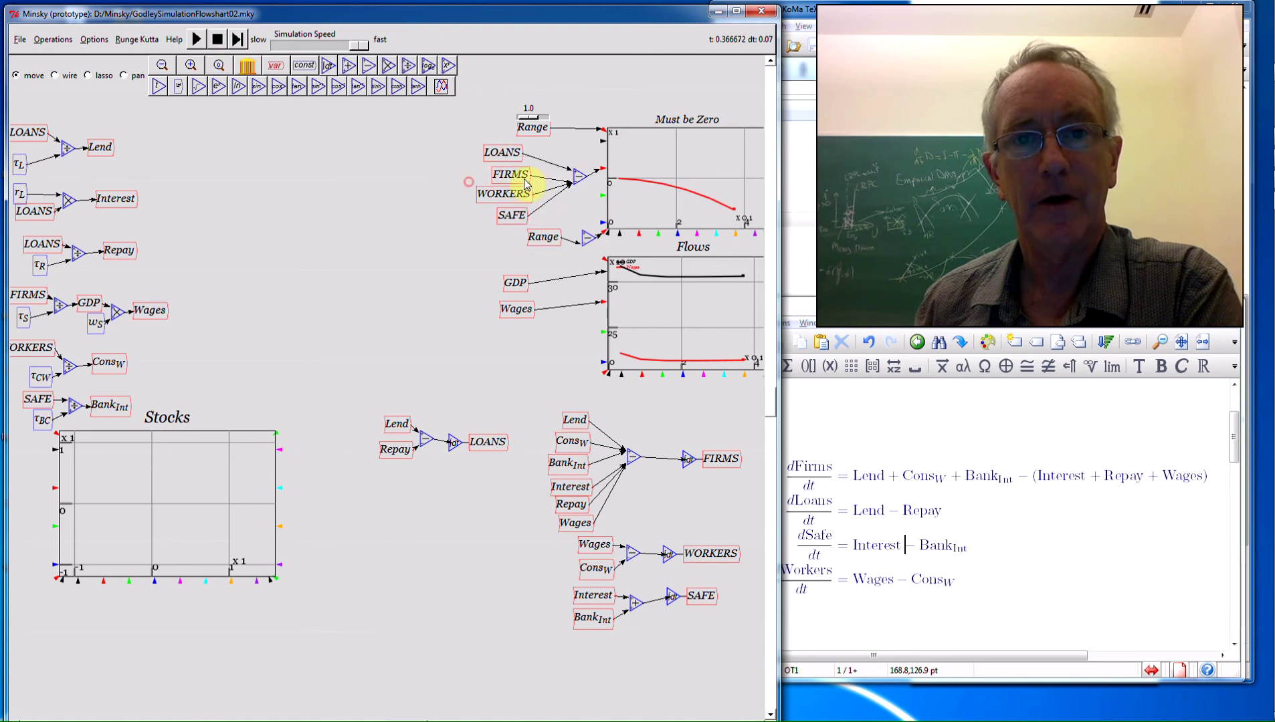
{"action": "right_click", "coordinate": [507, 176]}
{"action": "left_click", "coordinate": [499, 199]}
{"action": "right_click", "coordinate": [498, 195]}
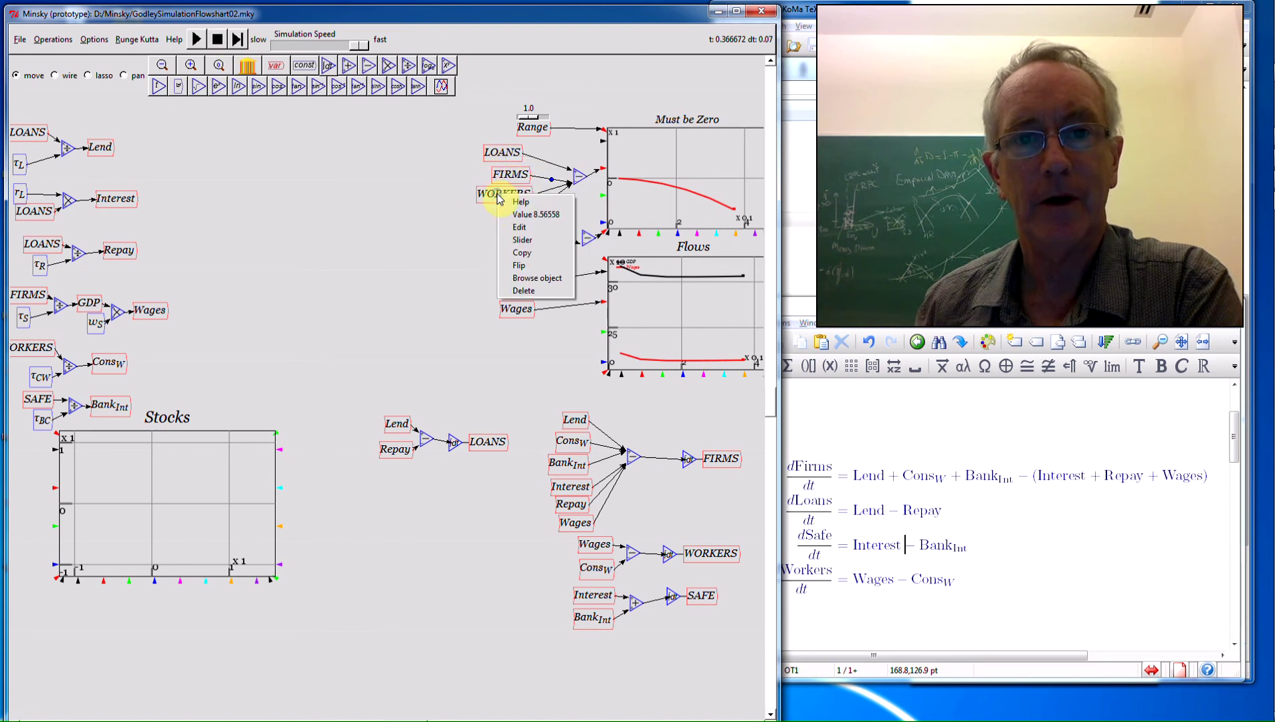
{"action": "left_click", "coordinate": [505, 214]}
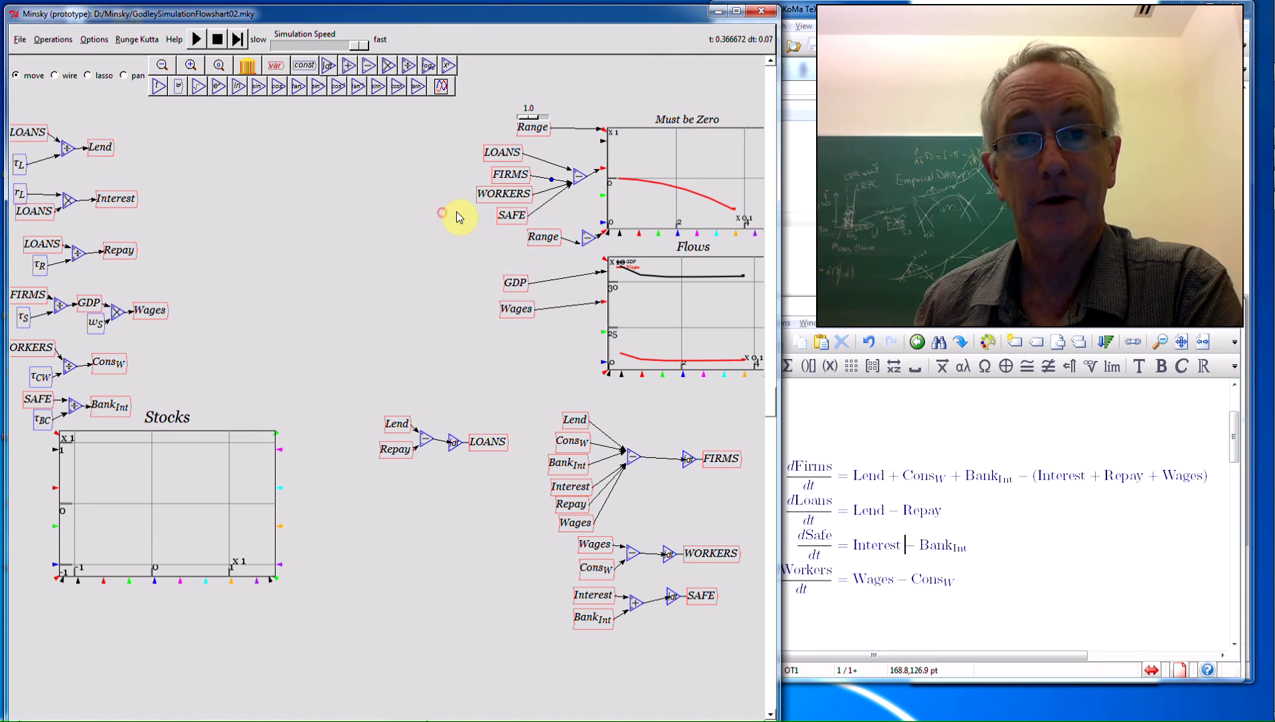
{"action": "right_click", "coordinate": [507, 214]}
{"action": "left_click", "coordinate": [467, 246]}
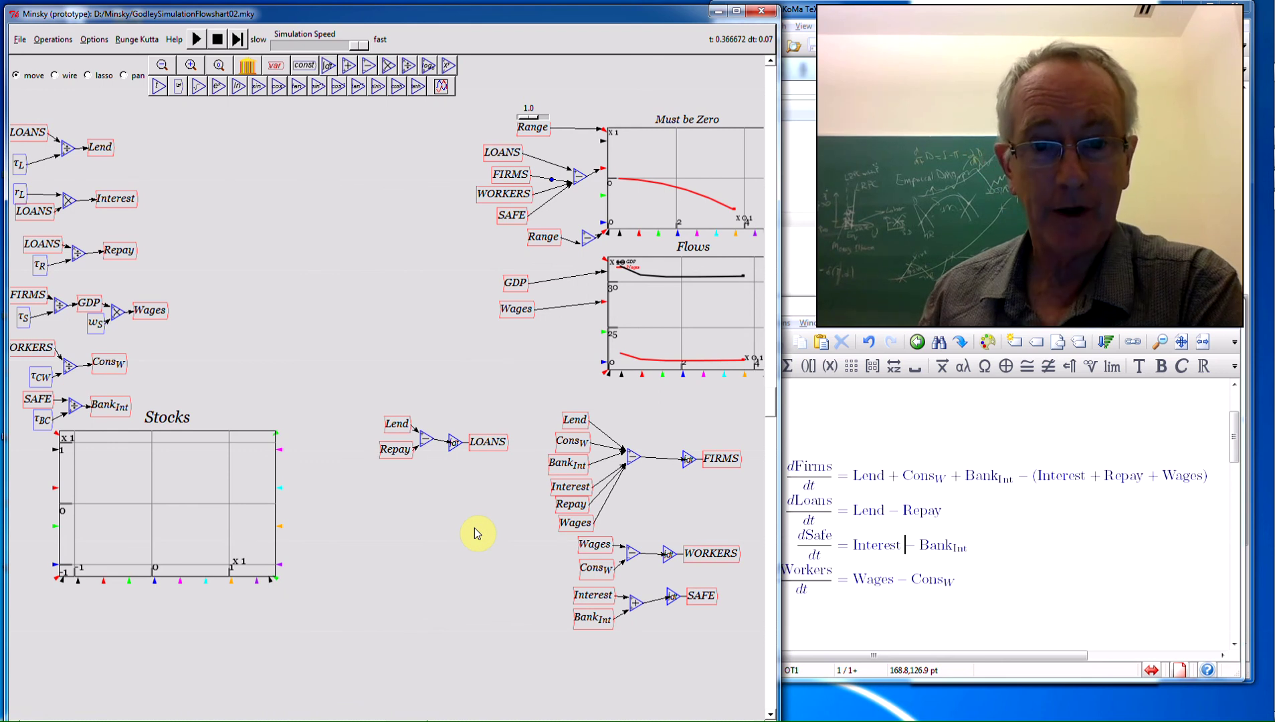
Save the current flowchart model, then show the File menu's Recent Files list.
{"action": "left_click", "coordinate": [19, 39]}
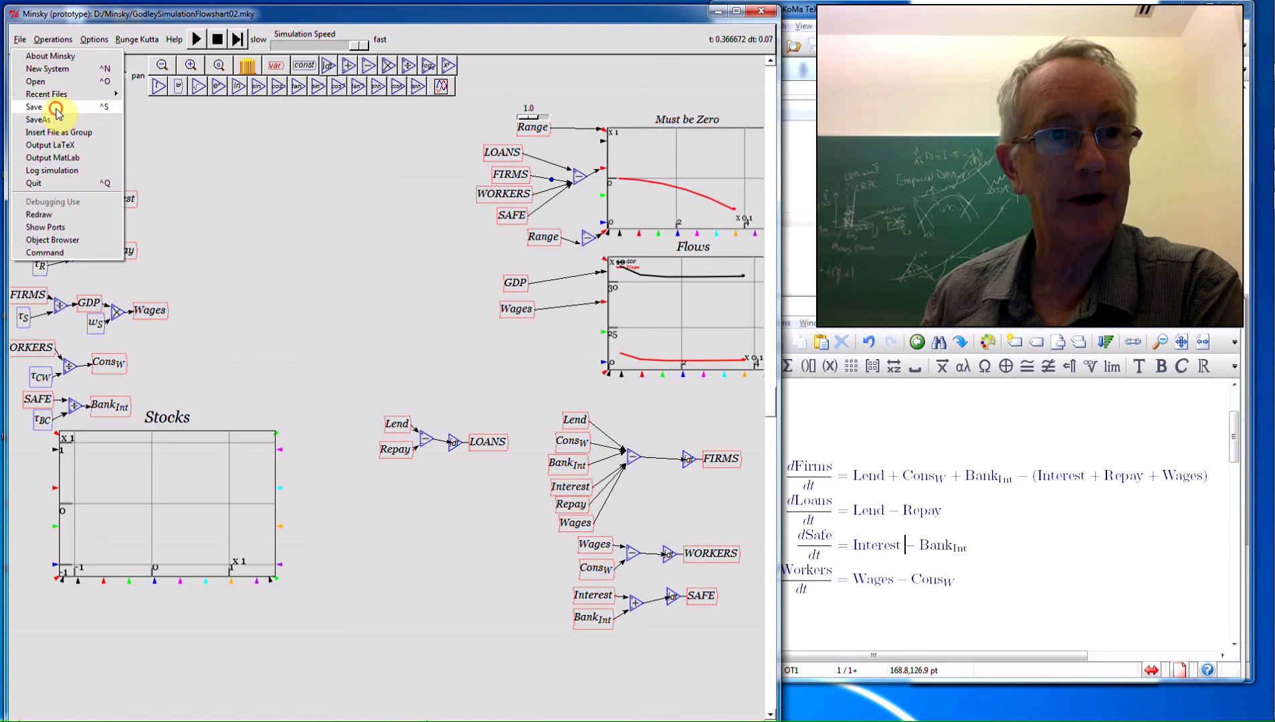
{"action": "left_click", "coordinate": [56, 120]}
{"action": "left_click", "coordinate": [29, 41]}
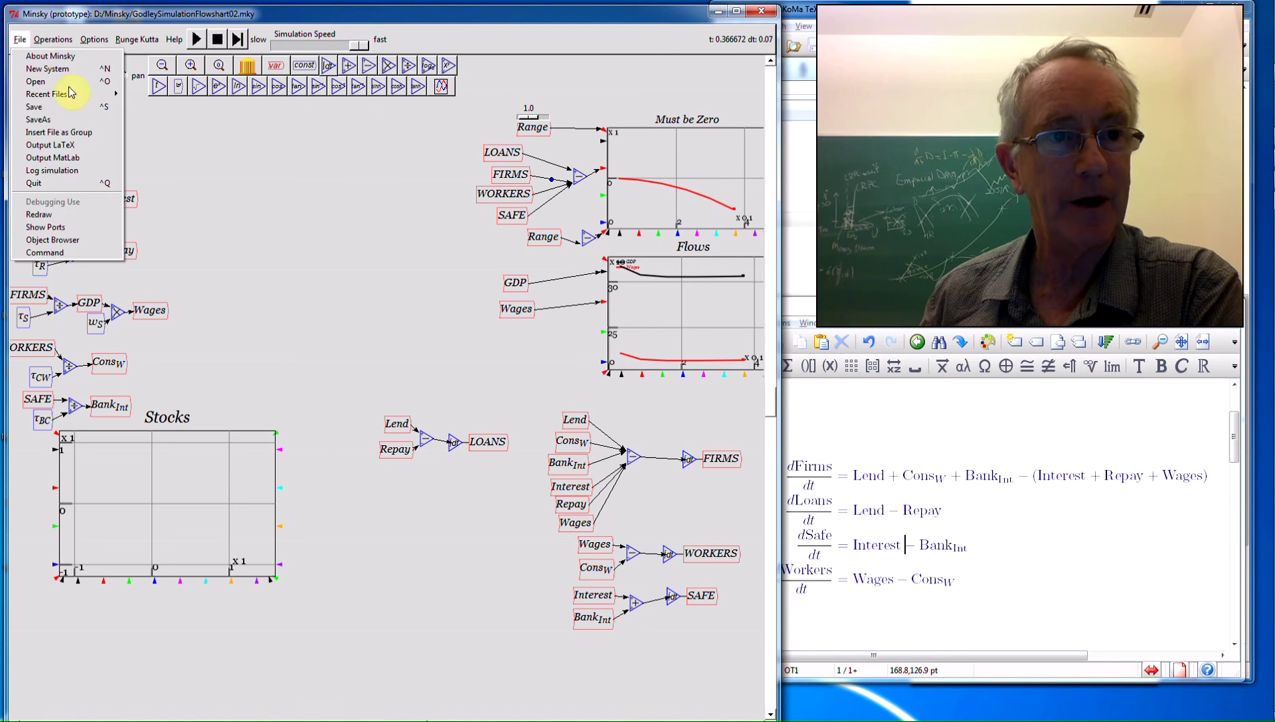
{"action": "mouse_move", "coordinate": [57, 93]}
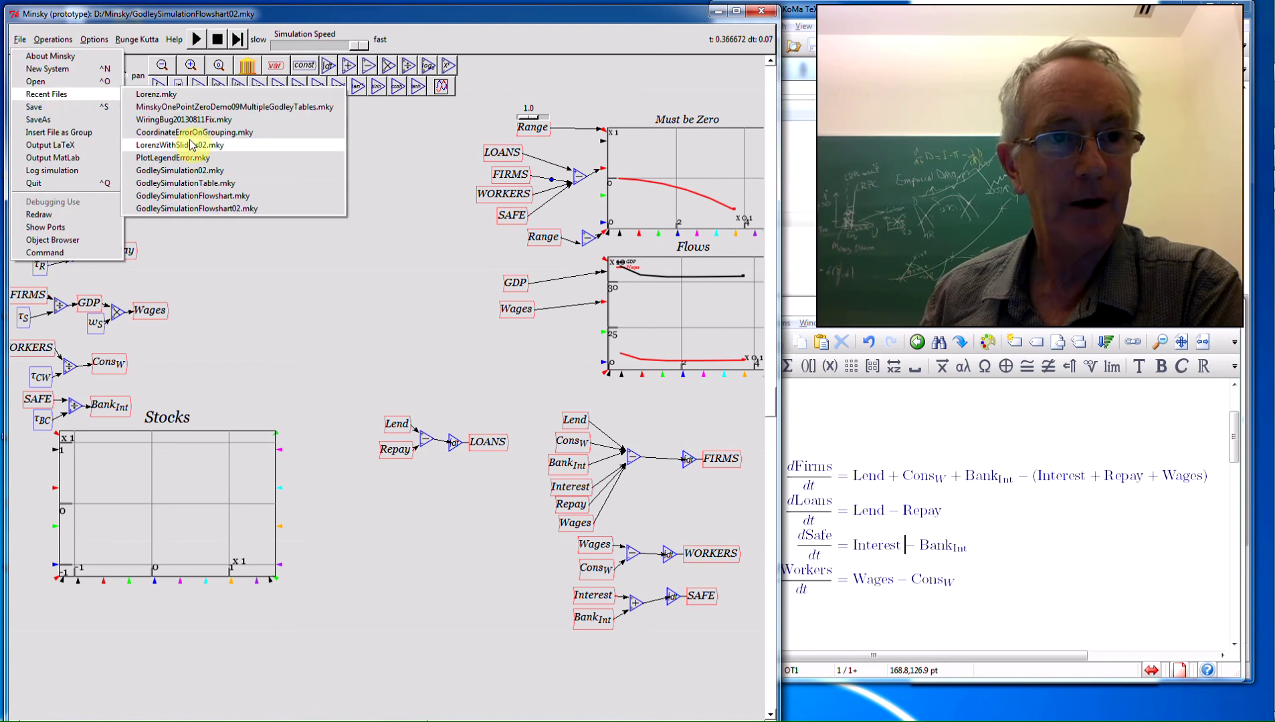
Load GodleySimulationTable.mky, run and pause it, and widen the Godley0 table to show Row Sum.
{"action": "left_click", "coordinate": [188, 185]}
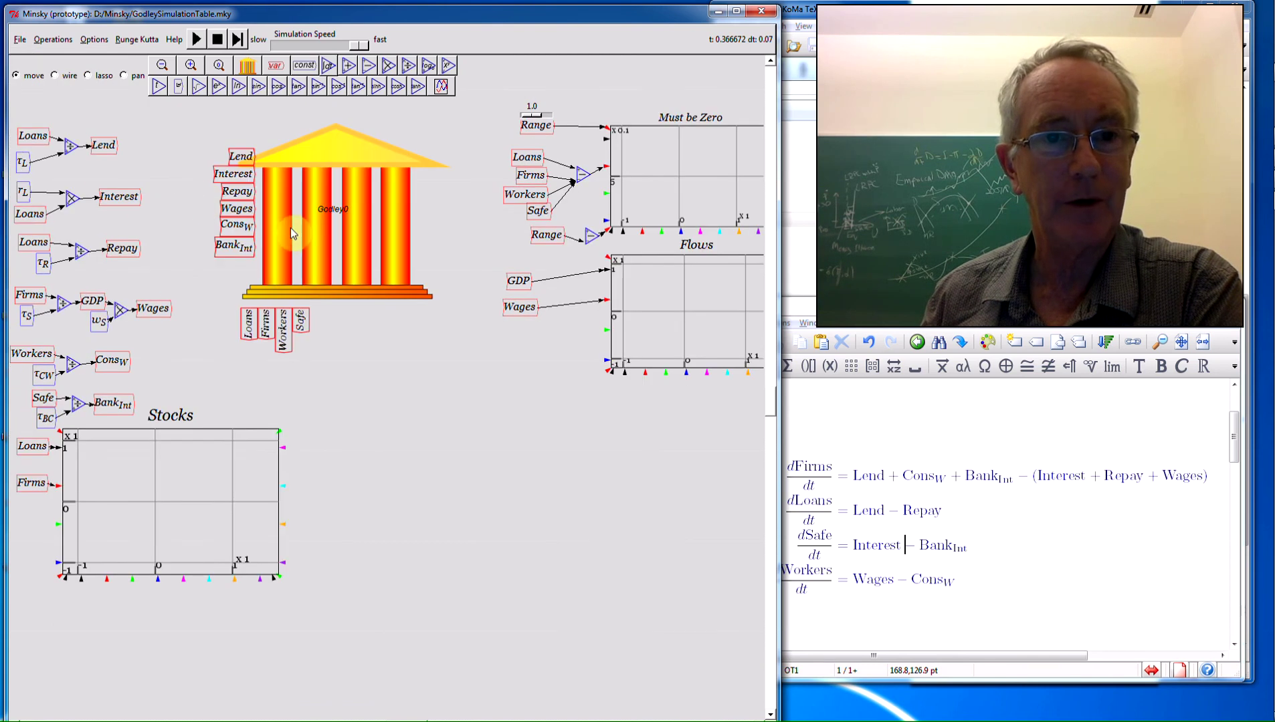
{"action": "left_click", "coordinate": [195, 39]}
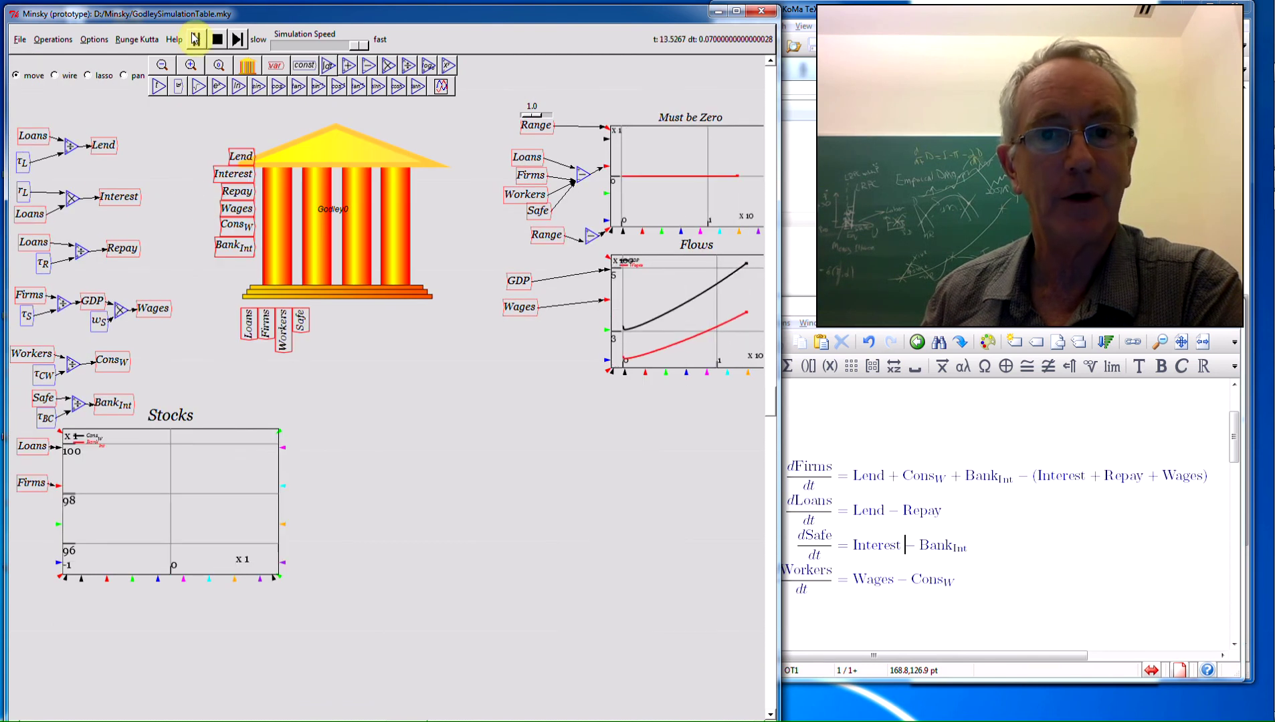
{"action": "left_click", "coordinate": [195, 39]}
{"action": "double_click", "coordinate": [311, 172]}
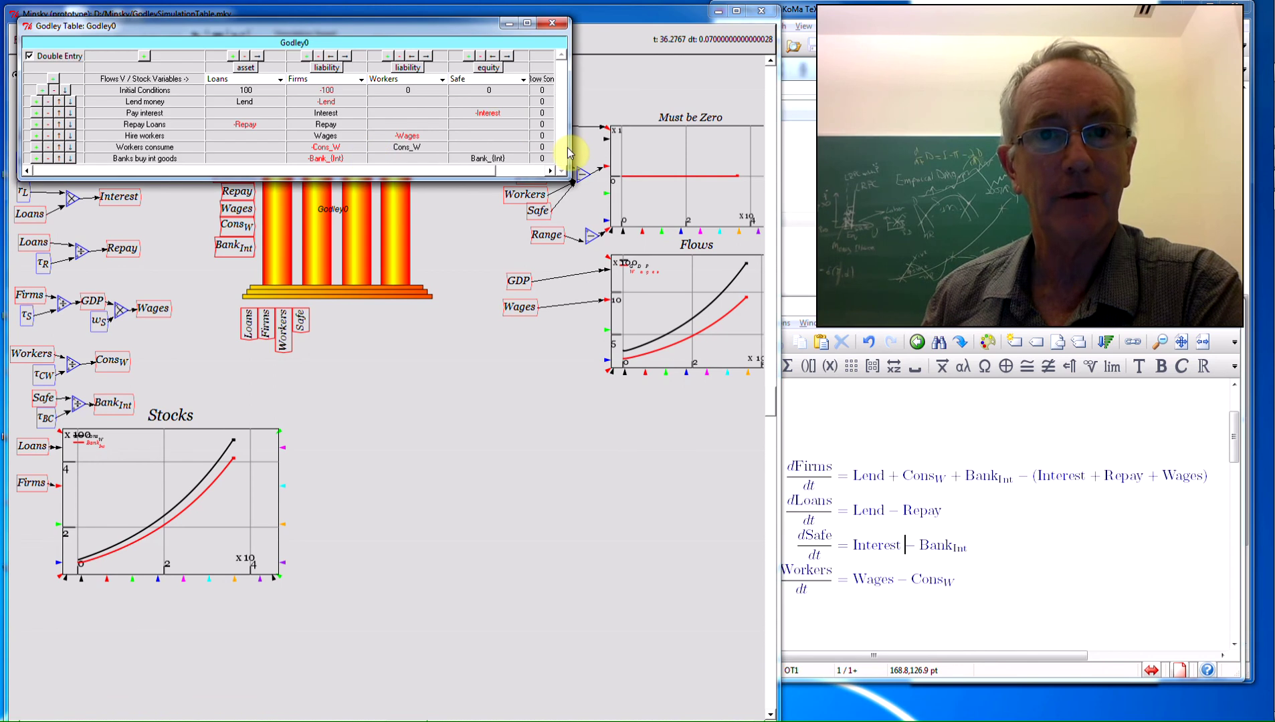
{"action": "left_click_drag", "start_coordinate": [569, 147], "coordinate": [622, 148]}
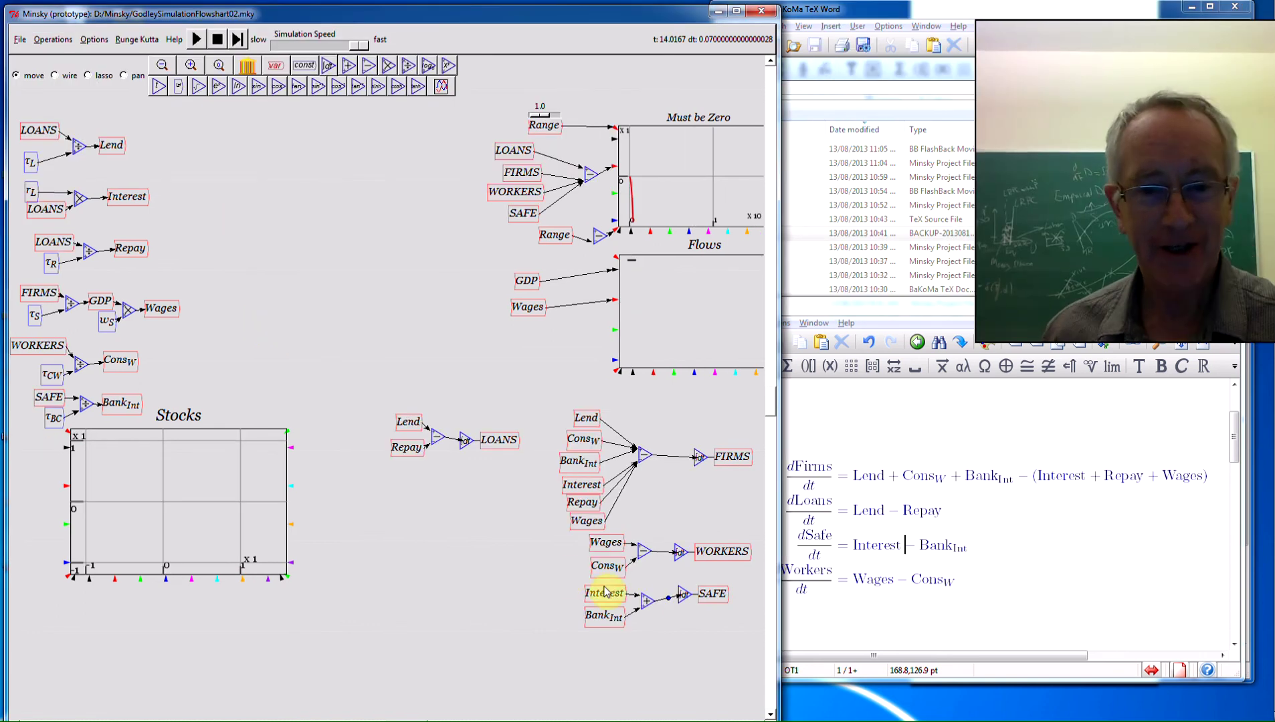
Replace the + block before SAFE with a subtraction operator fed by Interest and BankInt.
{"action": "right_click", "coordinate": [649, 606]}
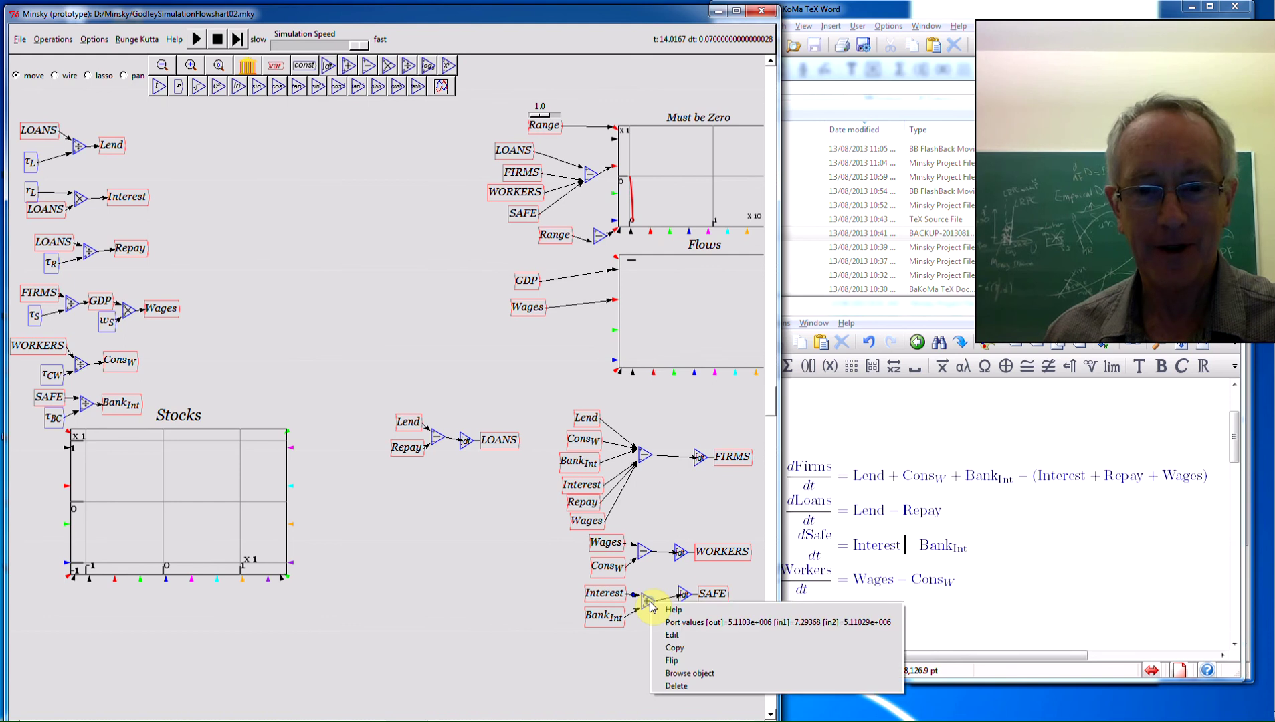
{"action": "left_click", "coordinate": [673, 686]}
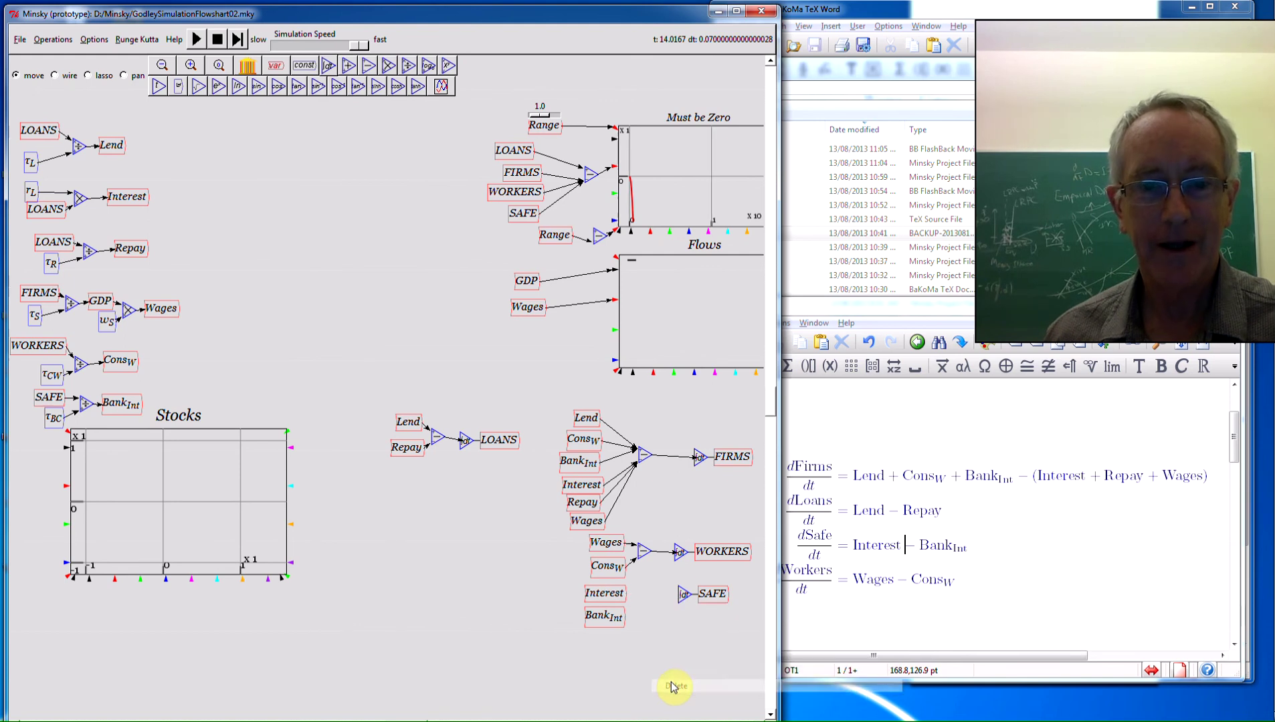
{"action": "left_click", "coordinate": [367, 65]}
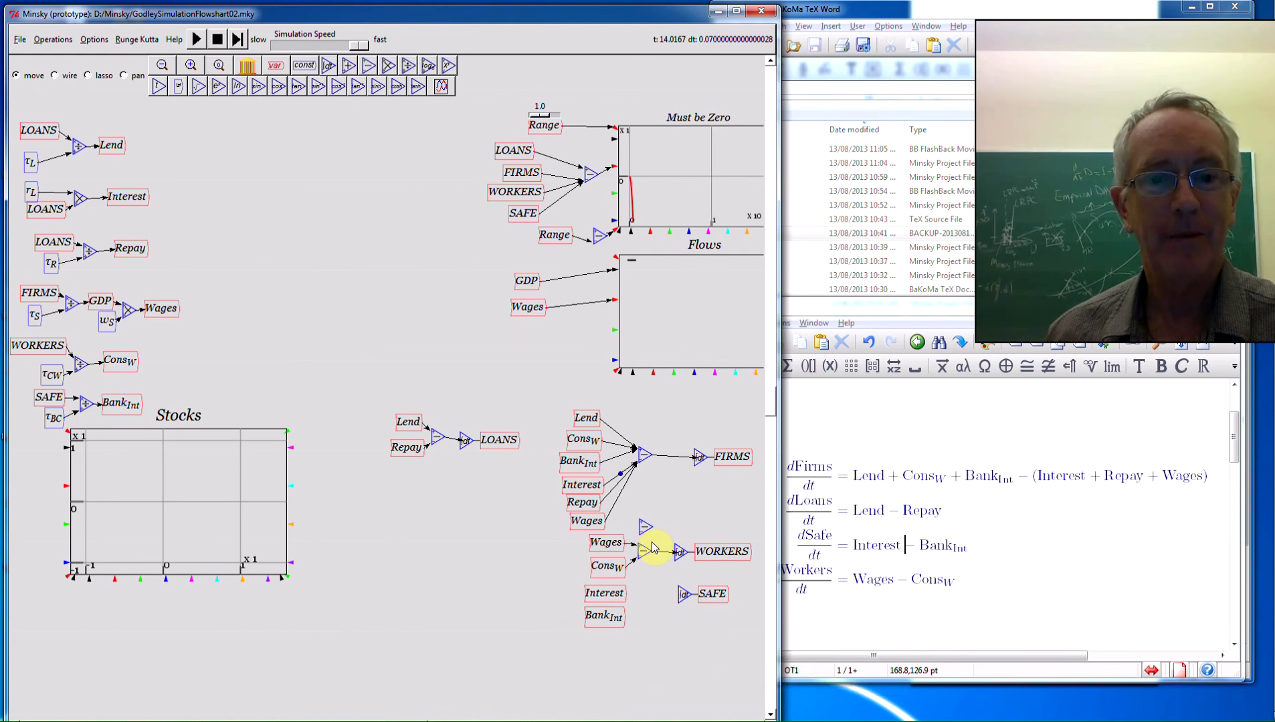
{"action": "left_click", "coordinate": [69, 77]}
{"action": "left_click_drag", "start_coordinate": [611, 593], "coordinate": [640, 604]}
{"action": "left_click_drag", "start_coordinate": [652, 600], "coordinate": [681, 594]}
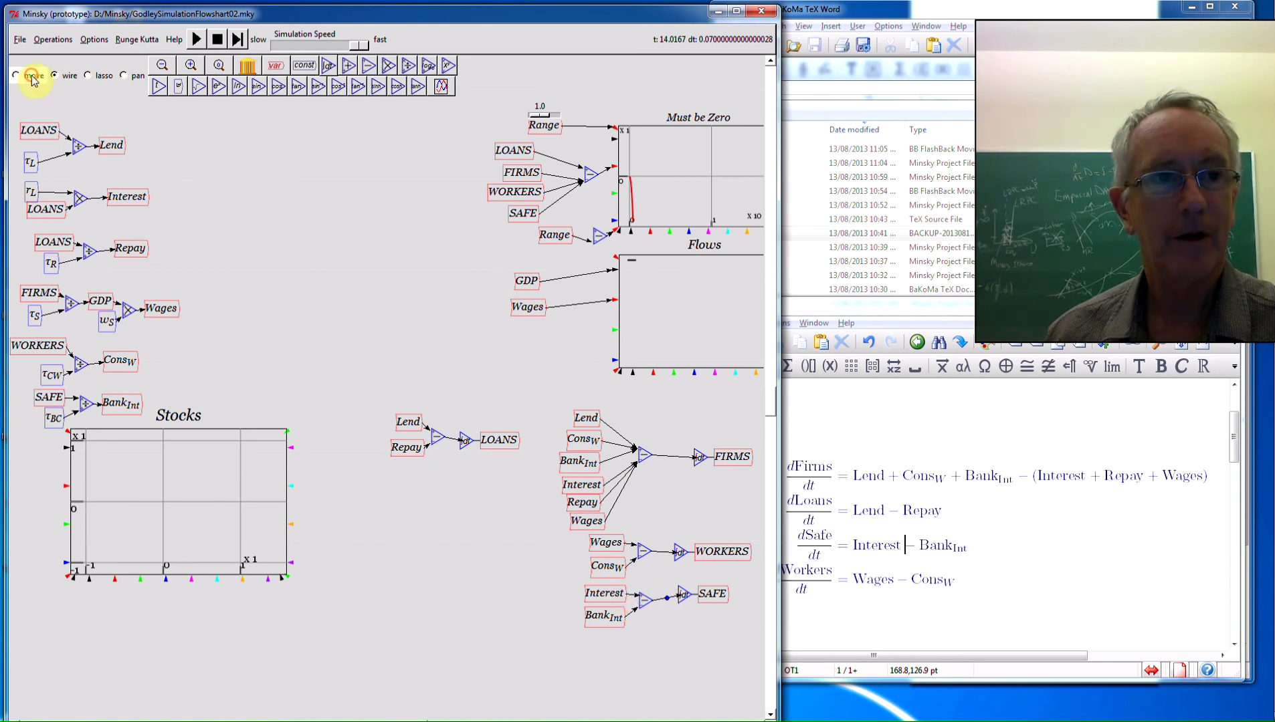
Reset and rerun the corrected simulation to t ≈ 49.5, glancing at the TeX equations document.
{"action": "left_click", "coordinate": [225, 42]}
{"action": "left_click", "coordinate": [197, 40]}
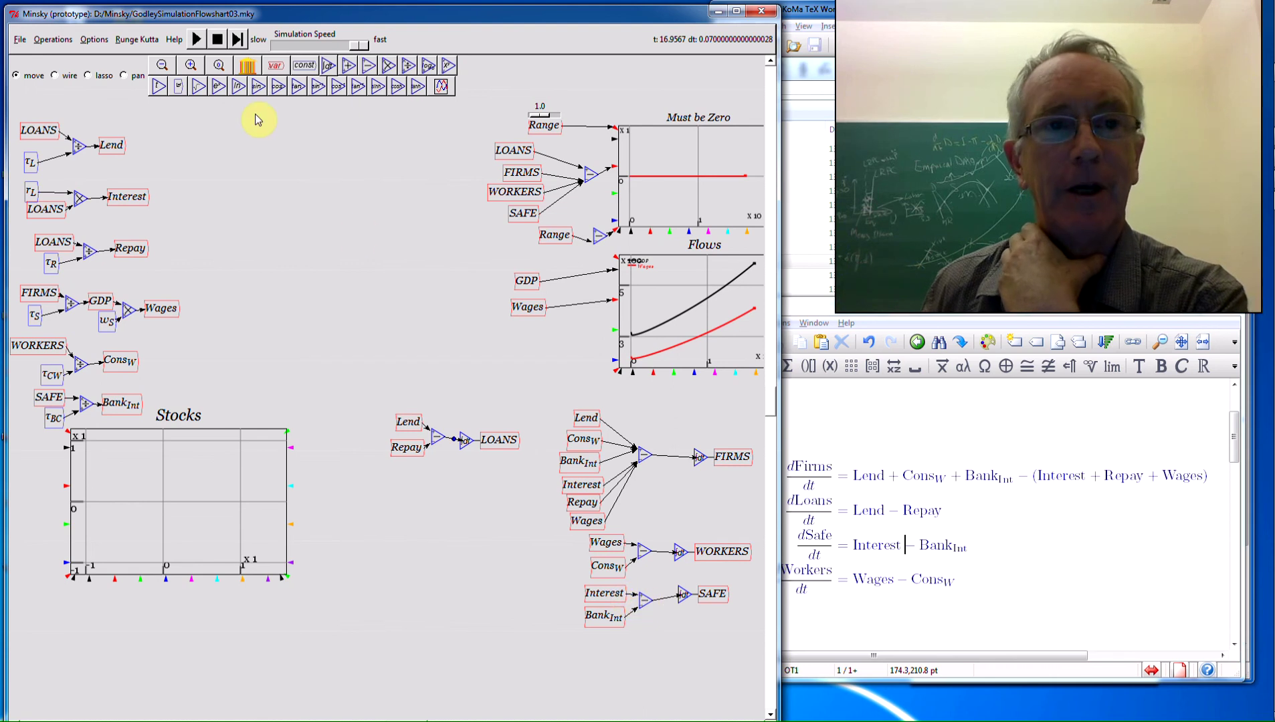
{"action": "left_click", "coordinate": [218, 39]}
{"action": "left_click", "coordinate": [197, 40]}
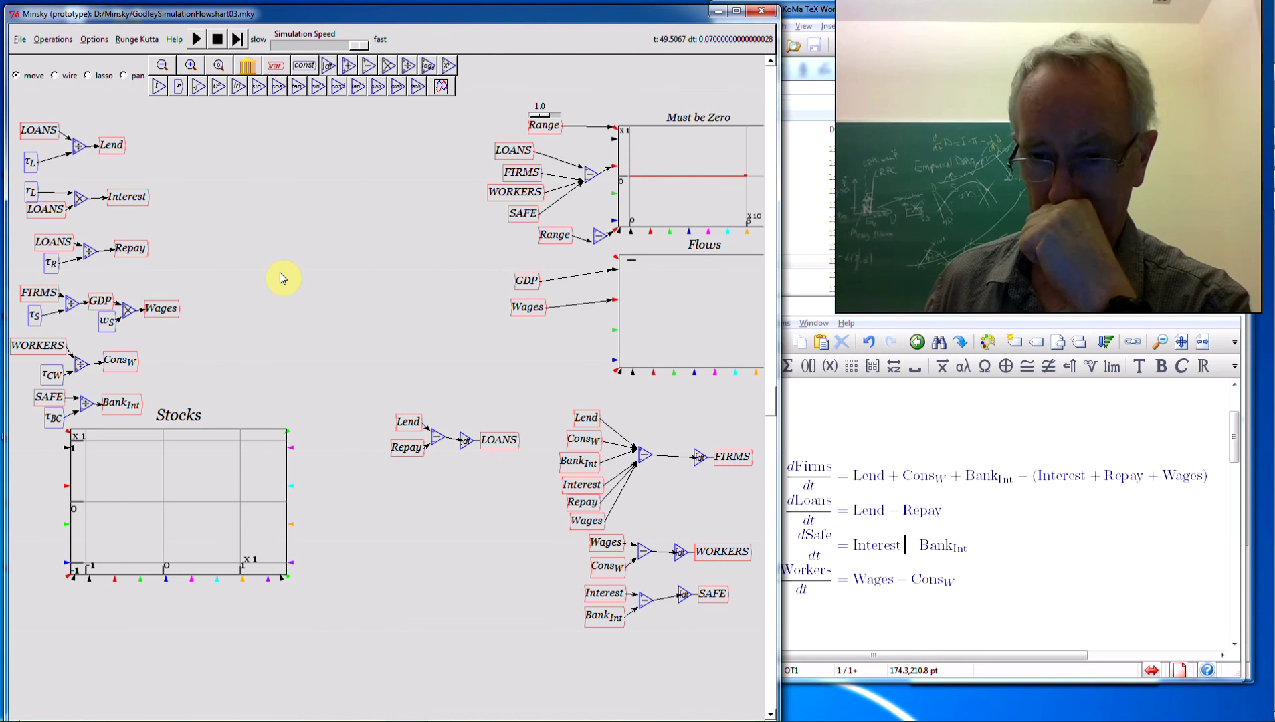
{"action": "left_click", "coordinate": [816, 308]}
{"action": "left_click", "coordinate": [437, 362]}
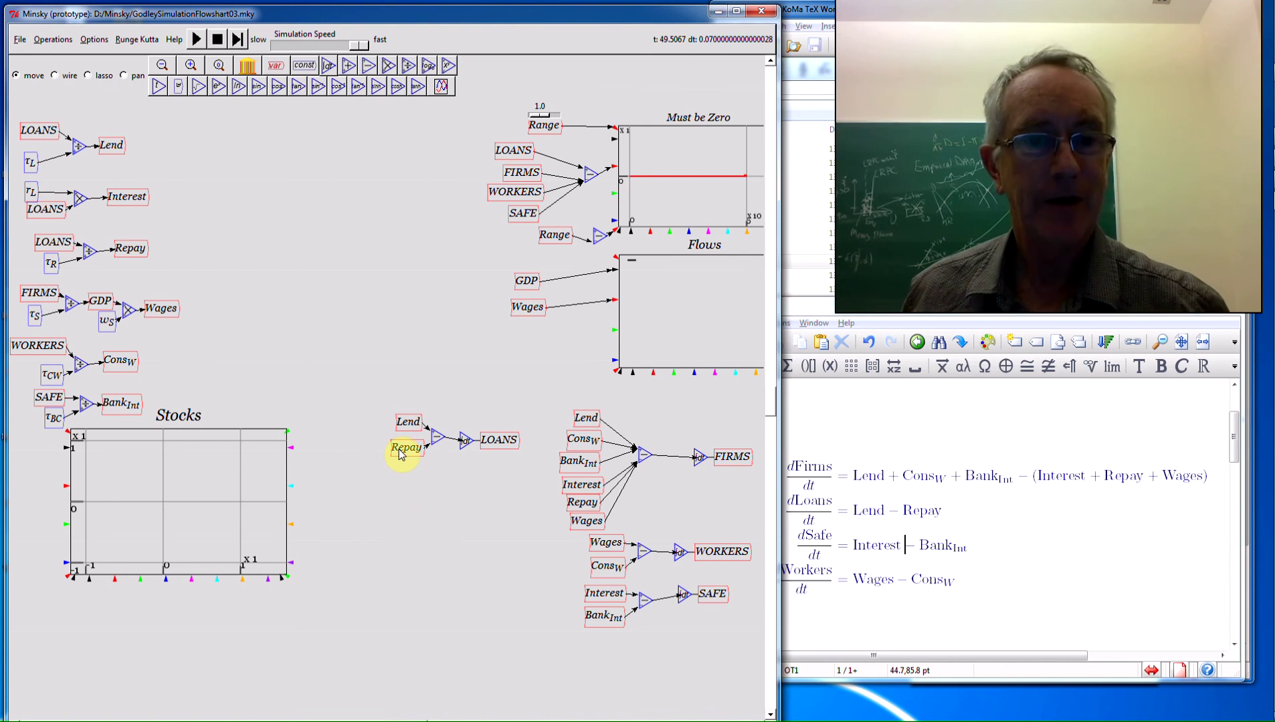
Load GodleySimulationTable.mky from Recent Files, checking the GodleySimulation02.tex document alongside.
{"action": "left_click", "coordinate": [20, 40]}
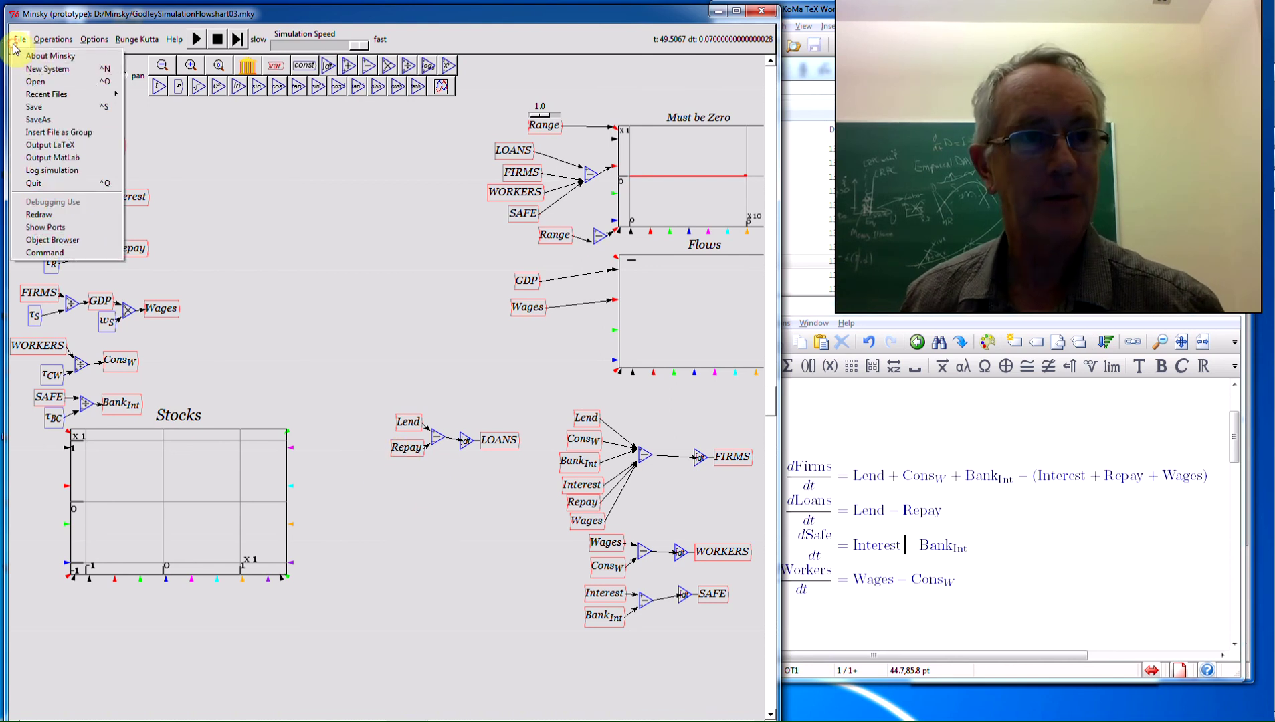
{"action": "left_click", "coordinate": [20, 39]}
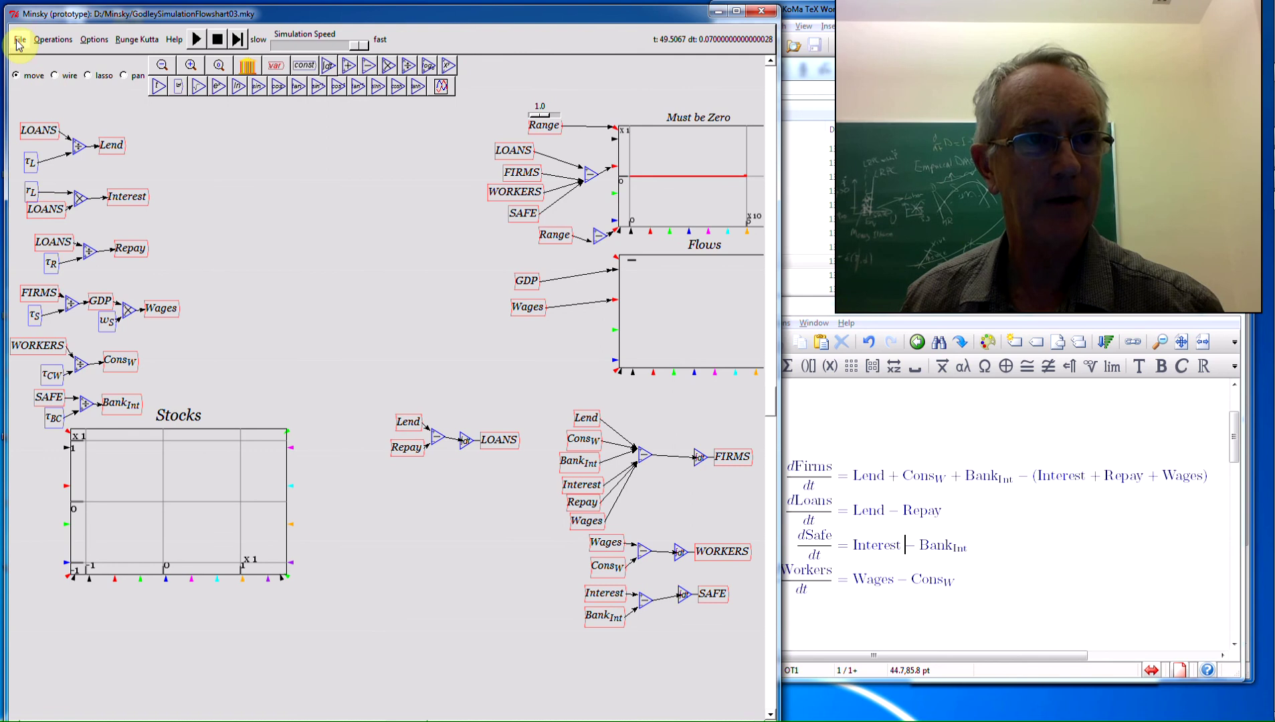
{"action": "left_click", "coordinate": [20, 39]}
{"action": "mouse_move", "coordinate": [67, 96]}
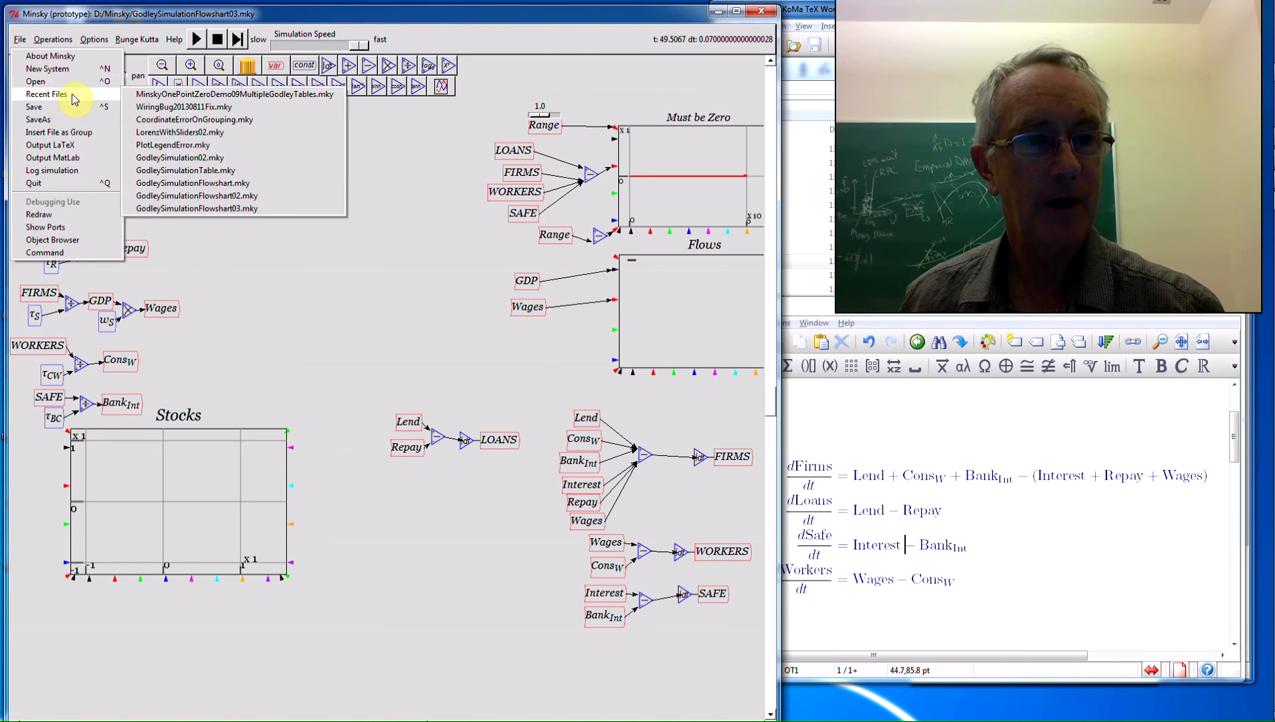
{"action": "left_click", "coordinate": [190, 172]}
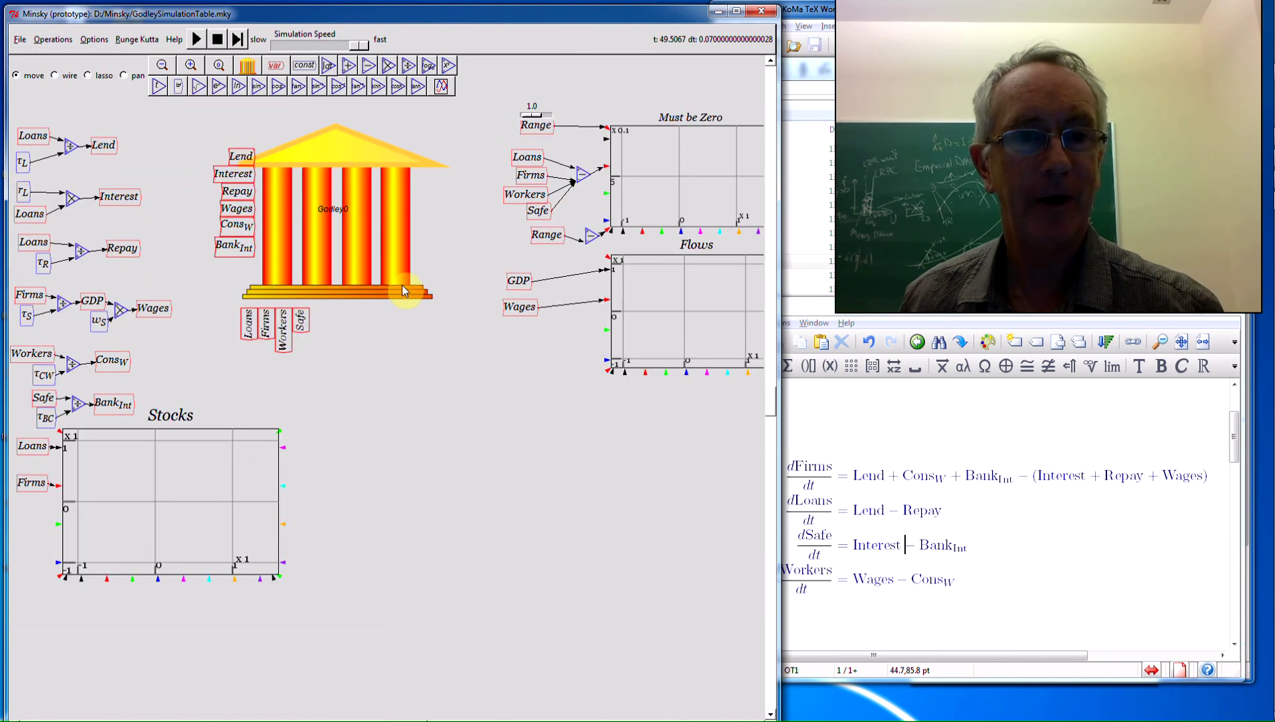
{"action": "left_click", "coordinate": [817, 305]}
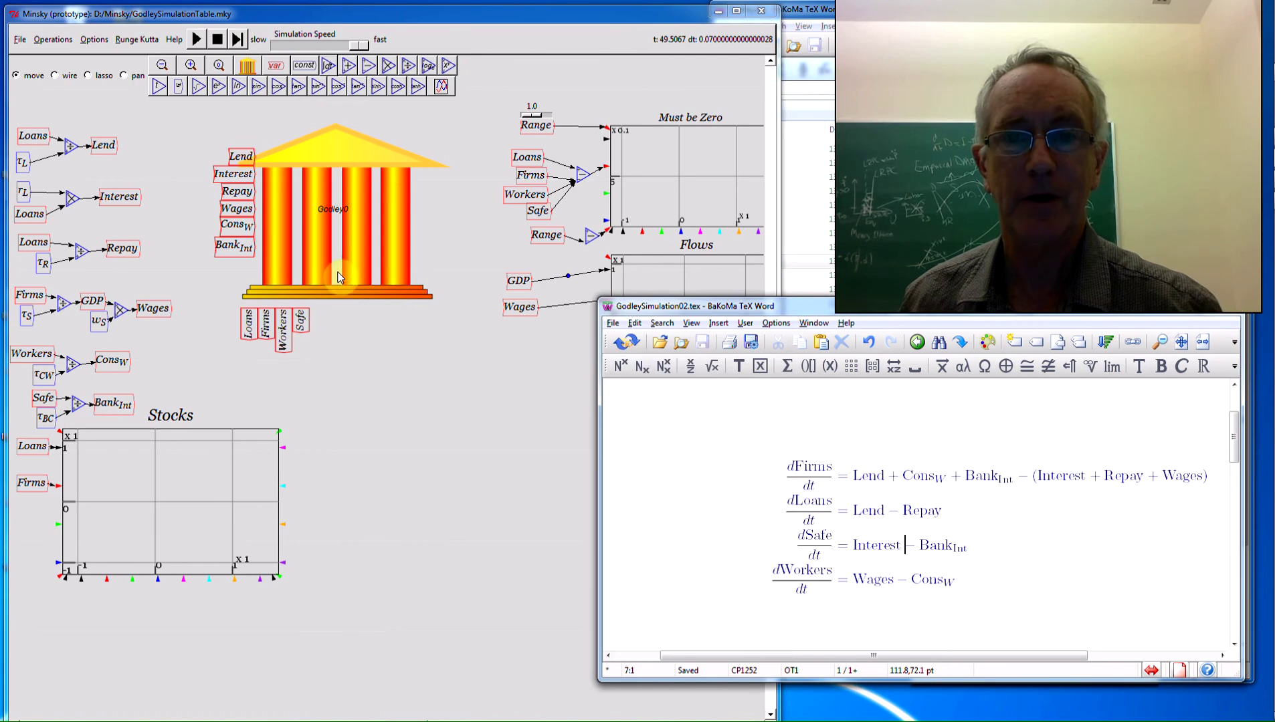
{"action": "left_click", "coordinate": [364, 339]}
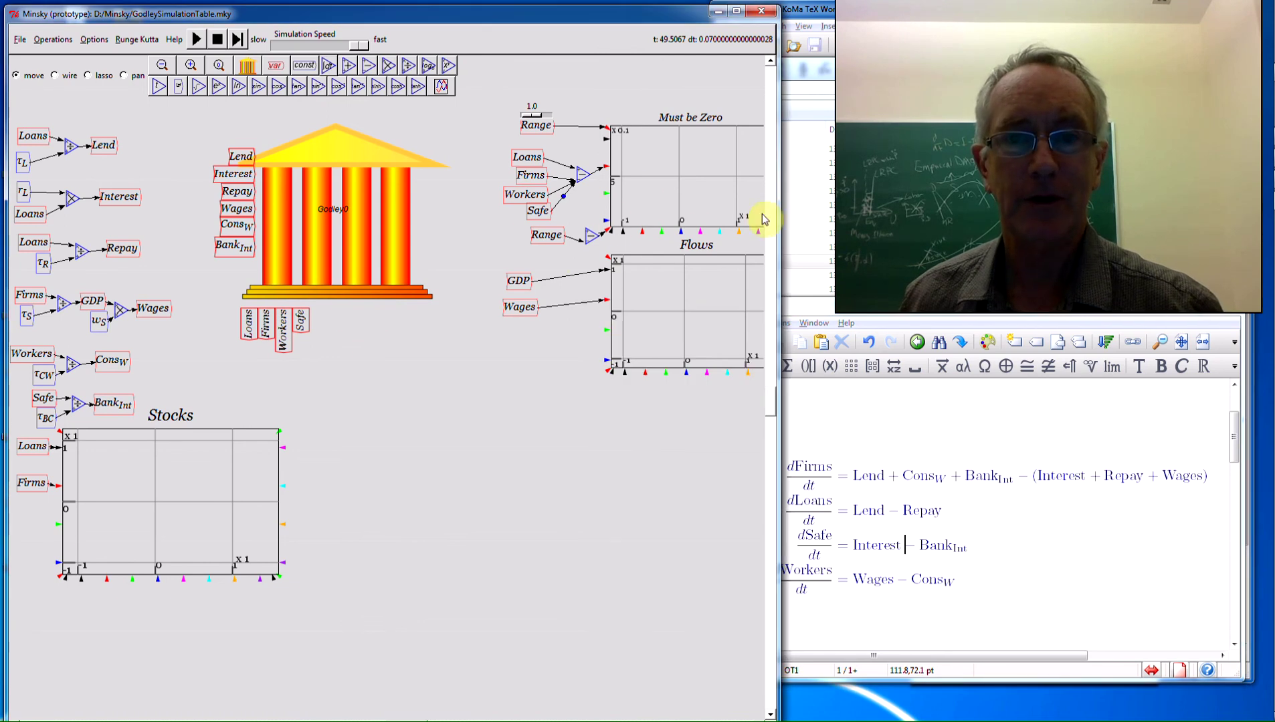
Open Godley0, add a Capitalists liability column after Firms, and widen the table window.
{"action": "double_click", "coordinate": [337, 213]}
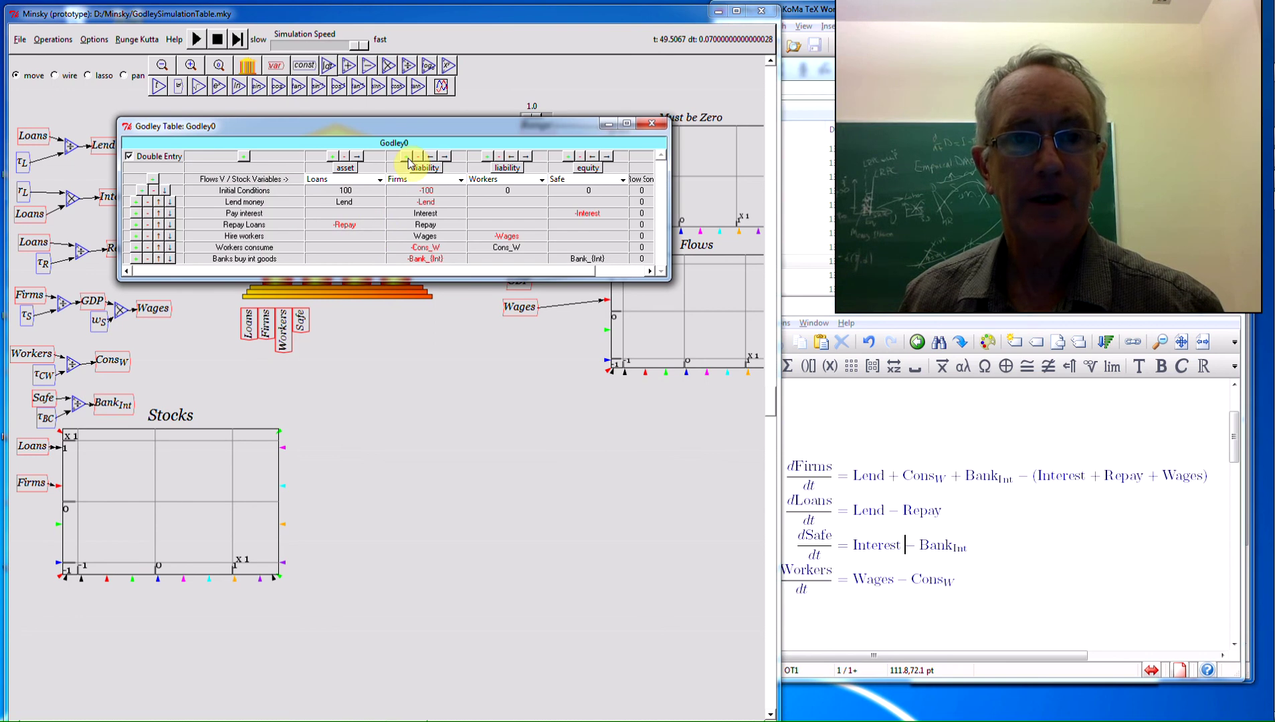
{"action": "left_click", "coordinate": [408, 157]}
{"action": "left_click", "coordinate": [501, 179]}
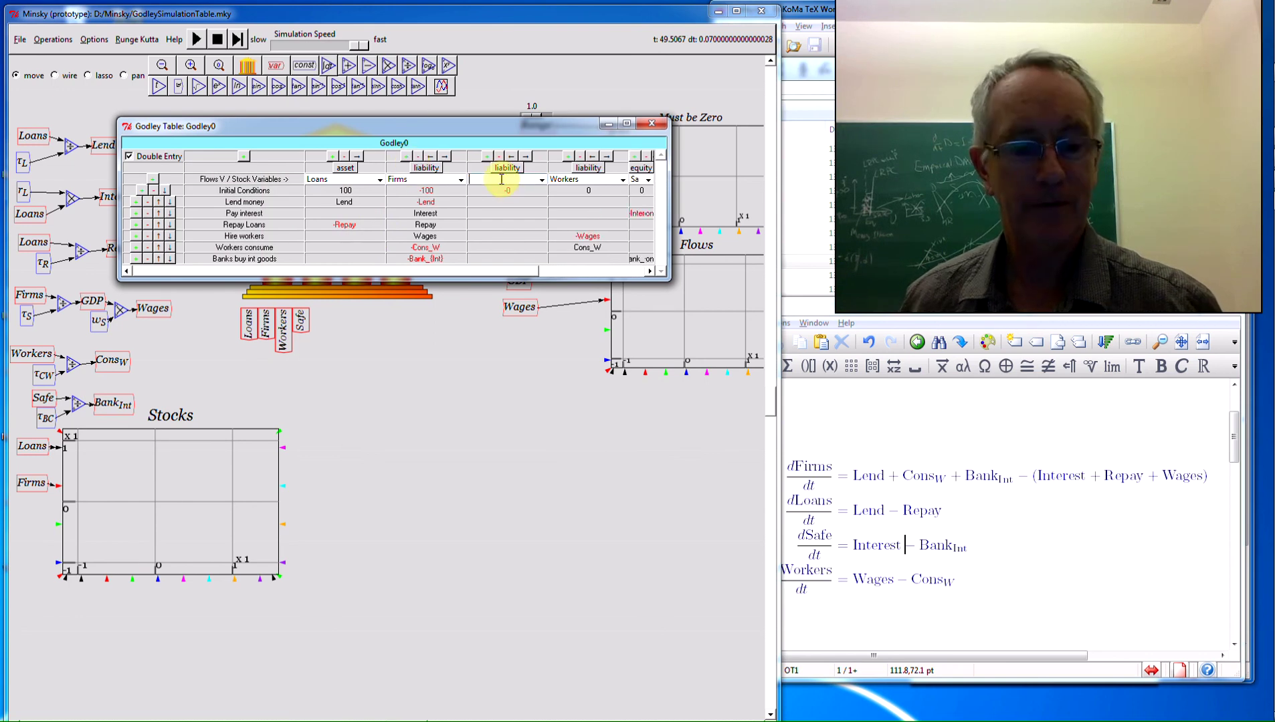
{"action": "type", "text": "Capitalists"}
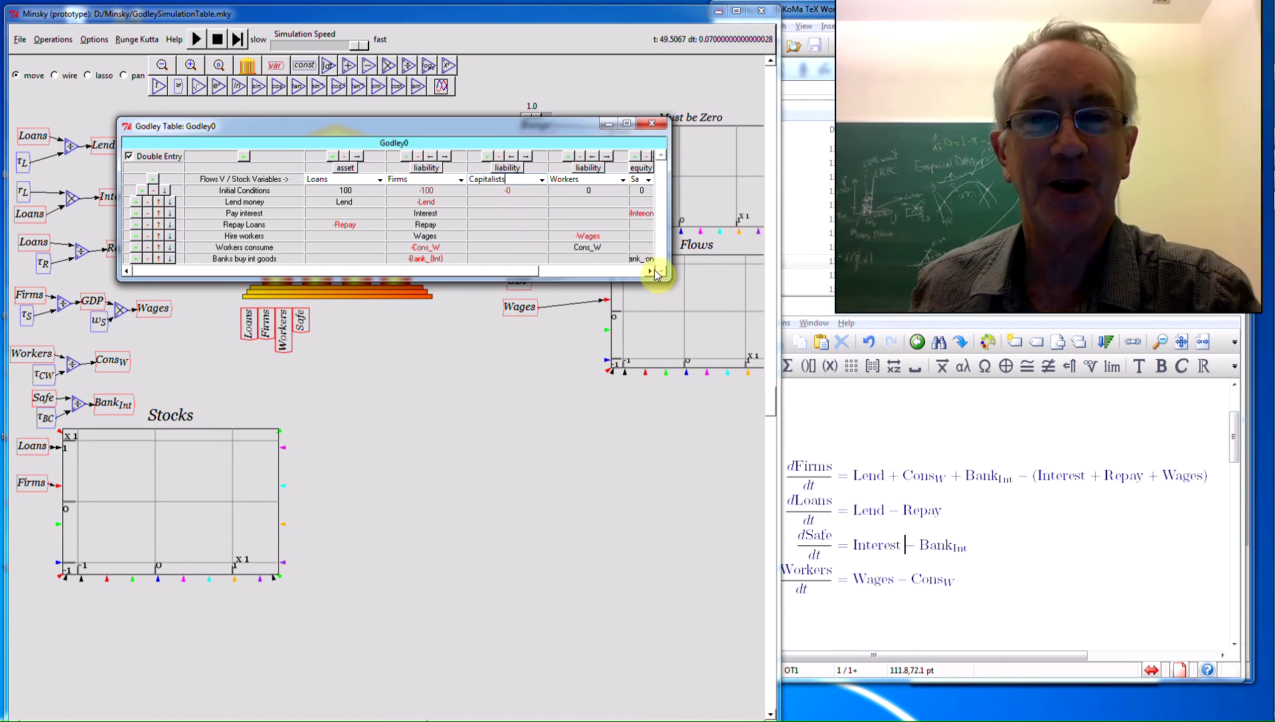
{"action": "left_click_drag", "start_coordinate": [660, 275], "coordinate": [760, 277]}
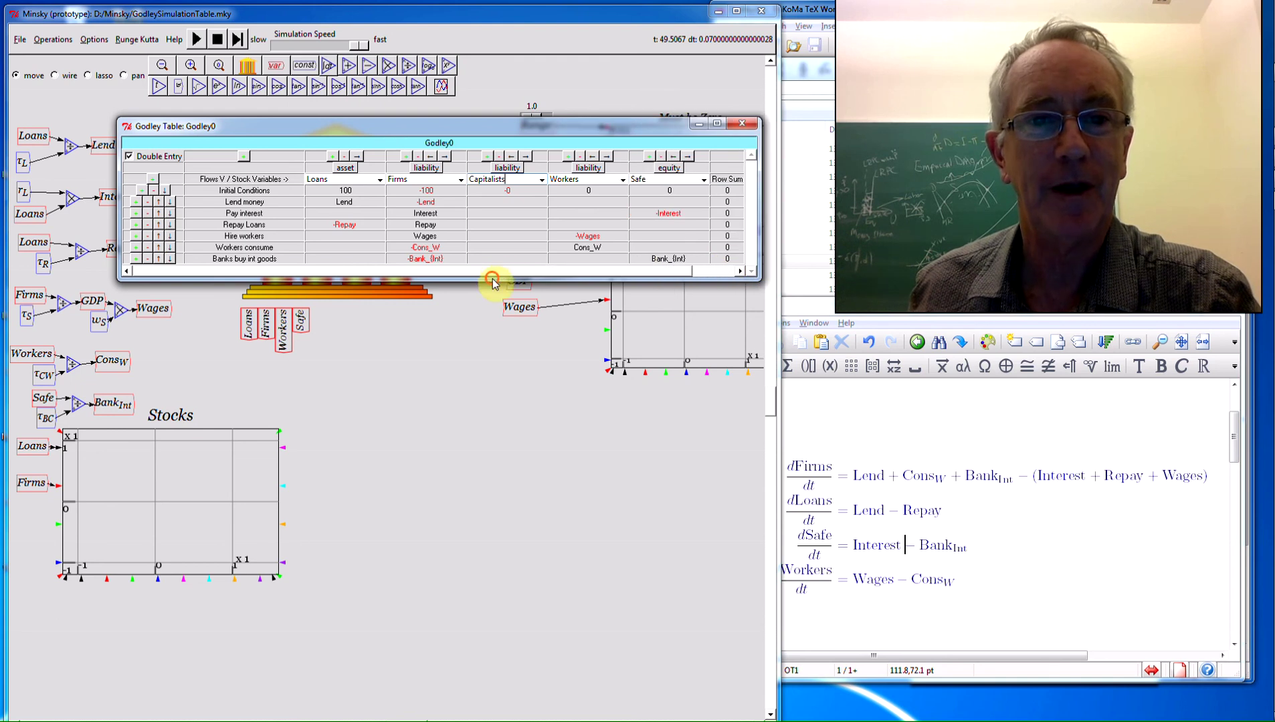
Add a Dividends row with Div for Firms and -Div for Capitalists.
{"action": "left_click_drag", "start_coordinate": [492, 281], "coordinate": [492, 317]}
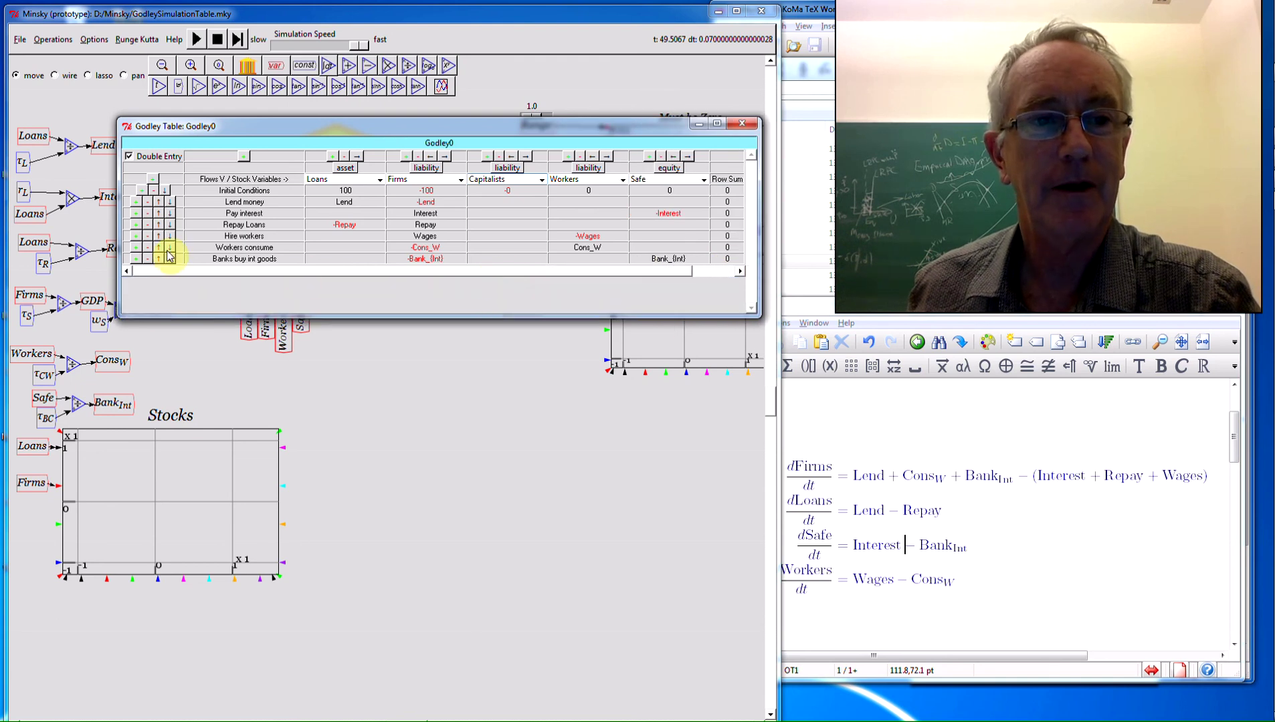
{"action": "left_click", "coordinate": [136, 258]}
{"action": "left_click", "coordinate": [215, 269]}
{"action": "type", "text": "Dividends"}
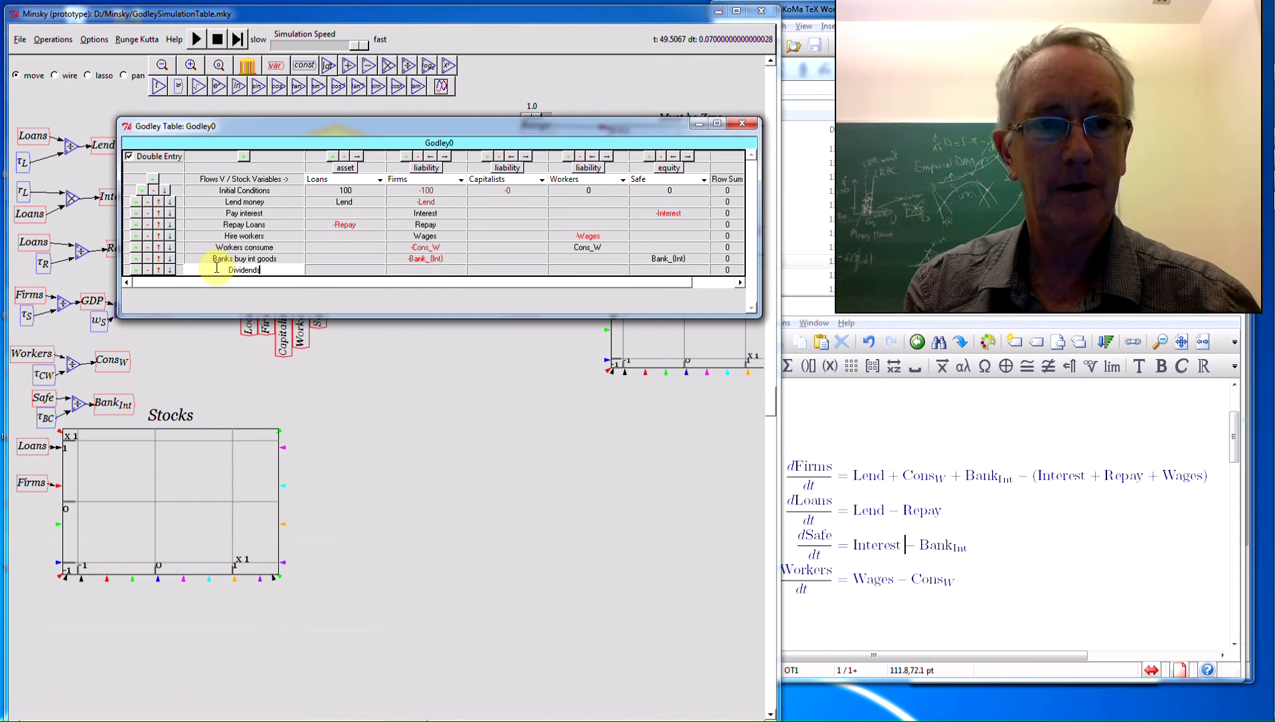
{"action": "left_click", "coordinate": [419, 270]}
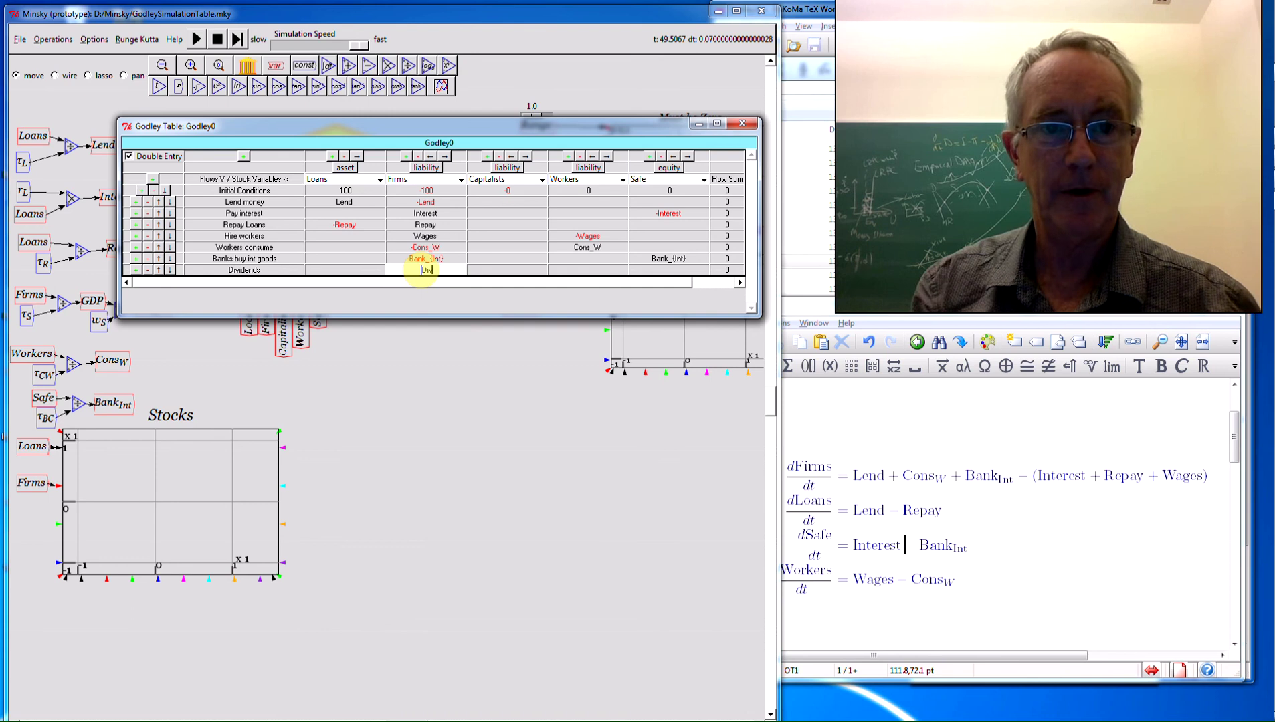
{"action": "left_click", "coordinate": [511, 269]}
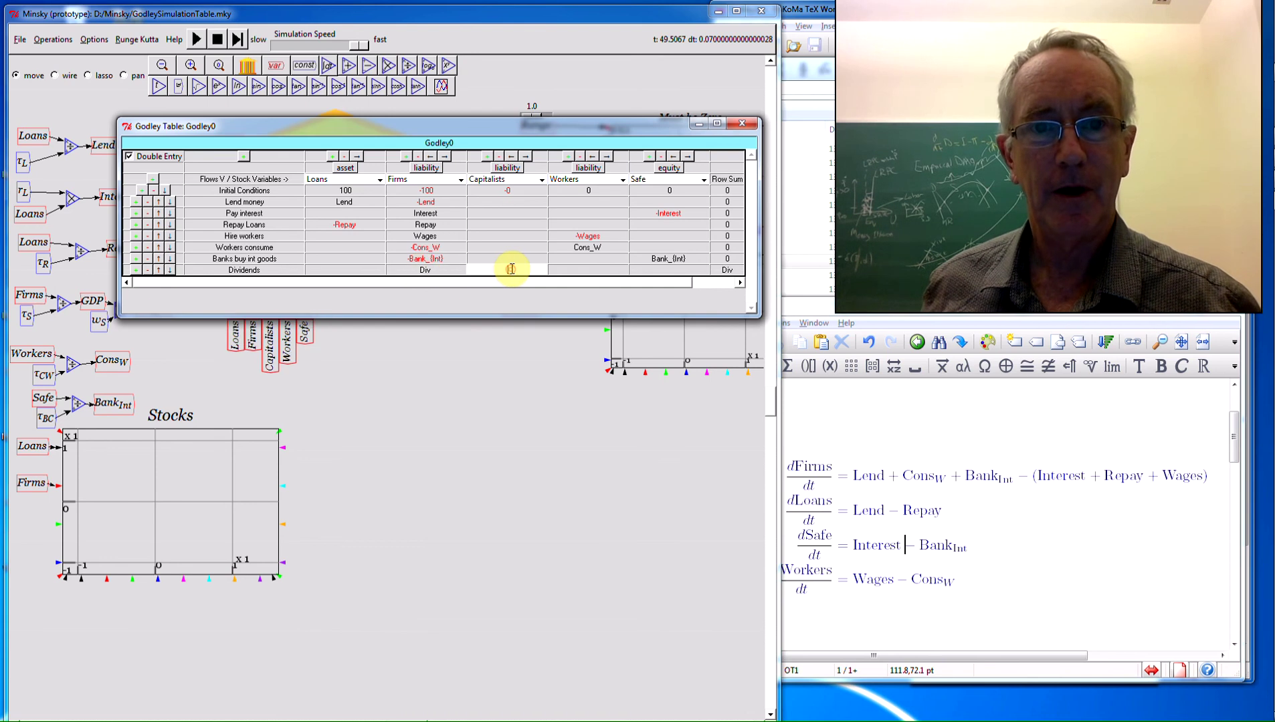
{"action": "type", "text": "-Di"}
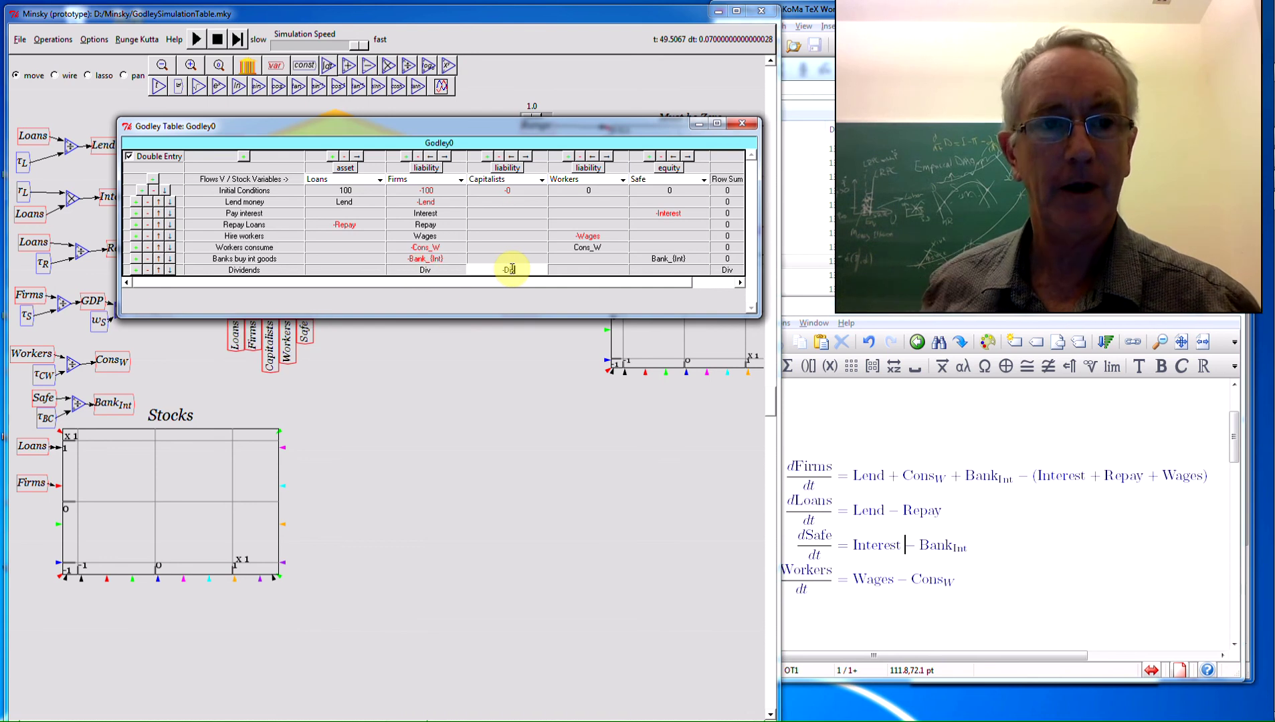
{"action": "type", "text": "v"}
{"action": "left_click", "coordinate": [139, 269]}
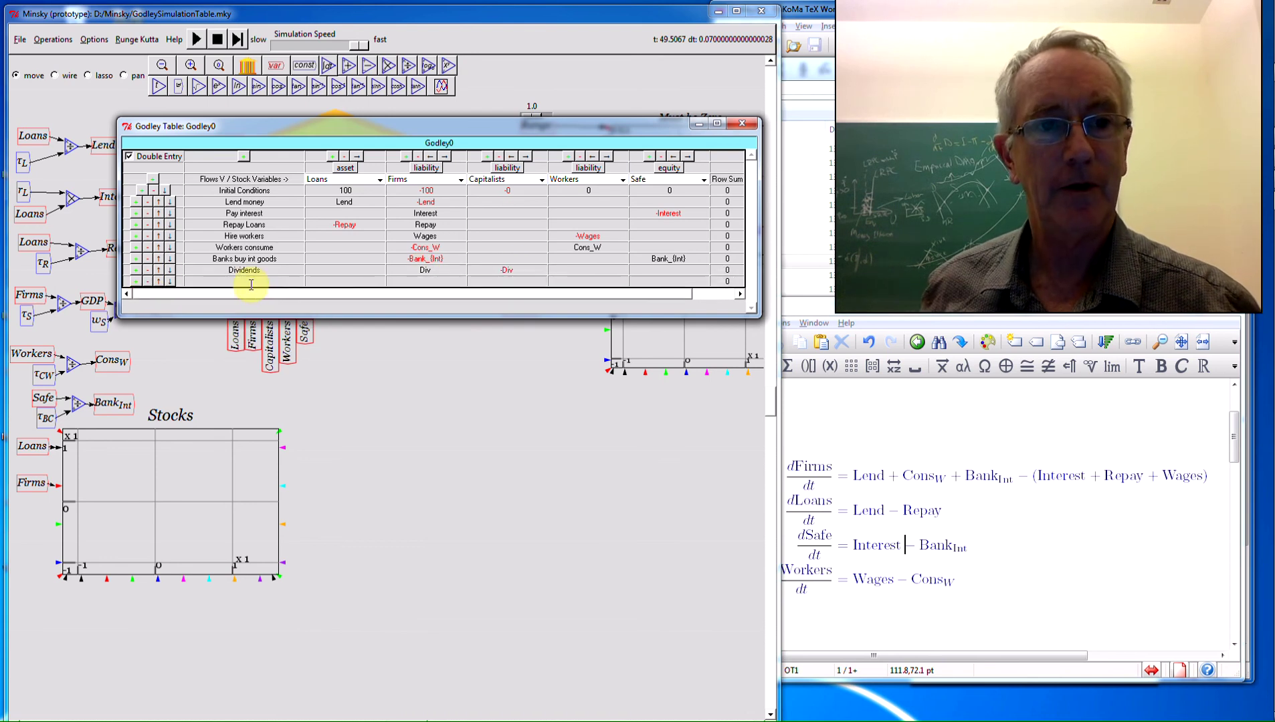
Add a Consume row with Cons_K for Capitalists and -Cons_K for Firms.
{"action": "left_click", "coordinate": [250, 283]}
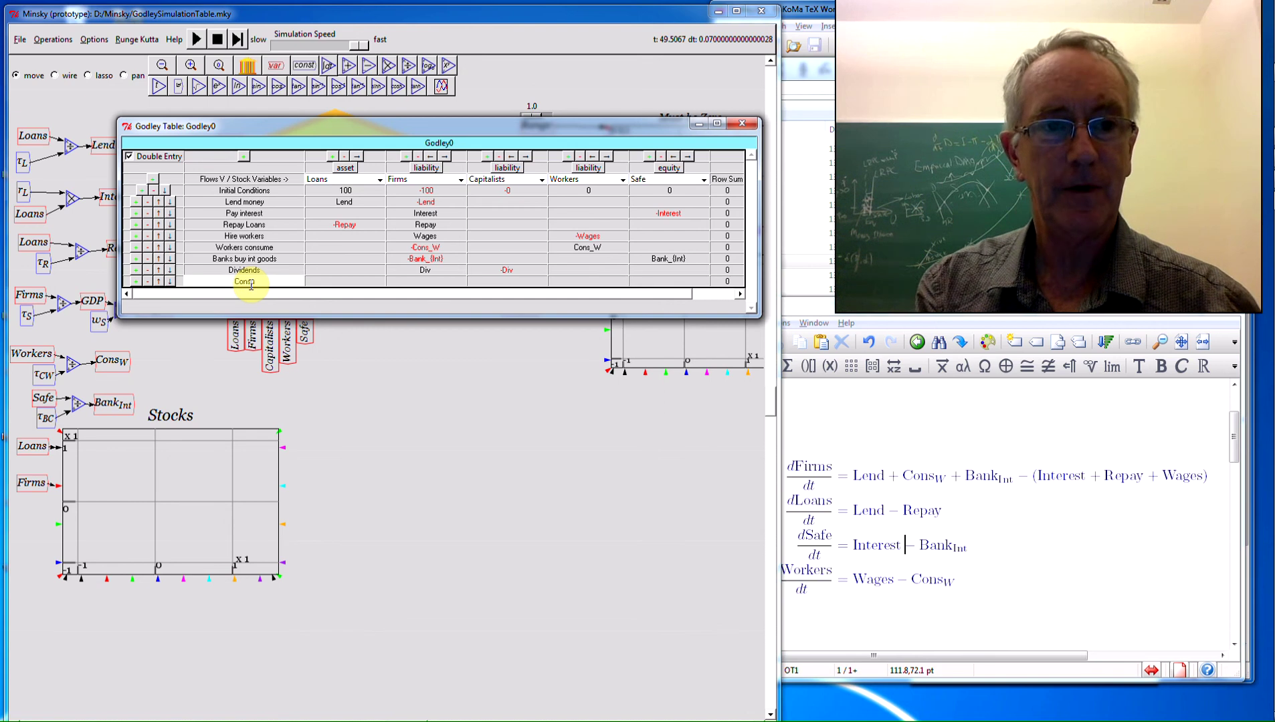
{"action": "type", "text": "Consume"}
{"action": "left_click", "coordinate": [498, 294]}
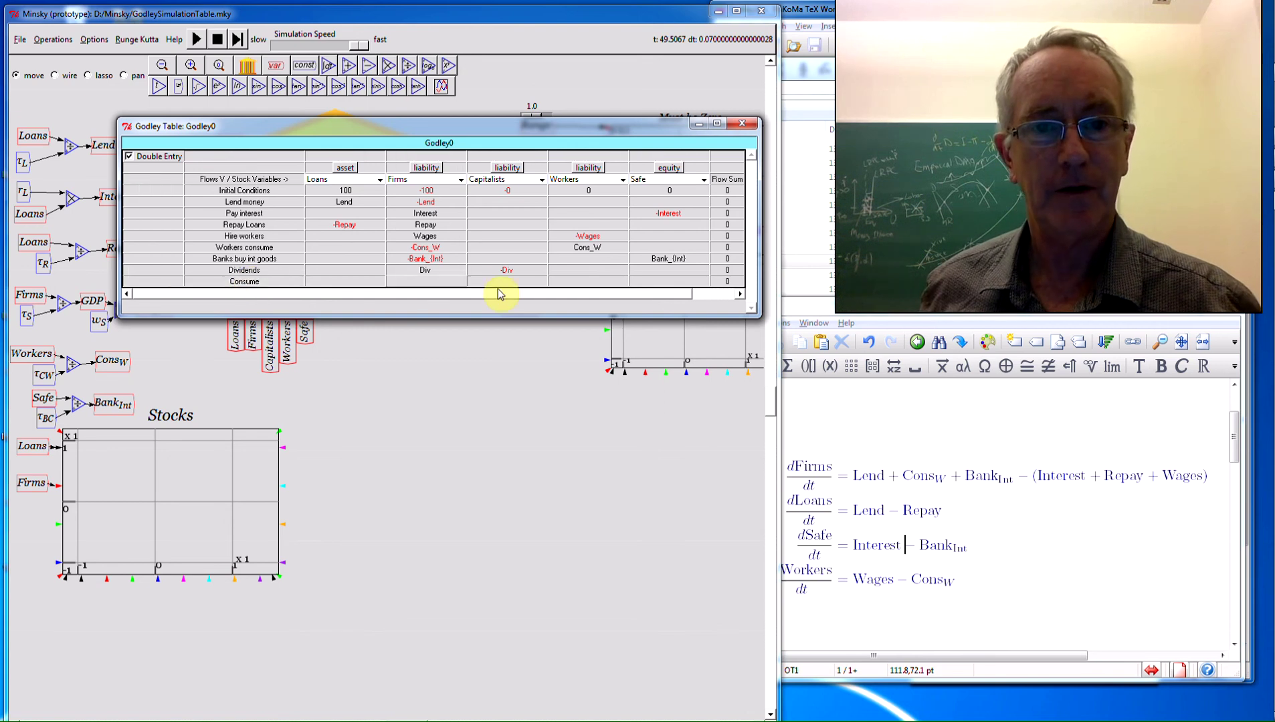
{"action": "left_click", "coordinate": [507, 283]}
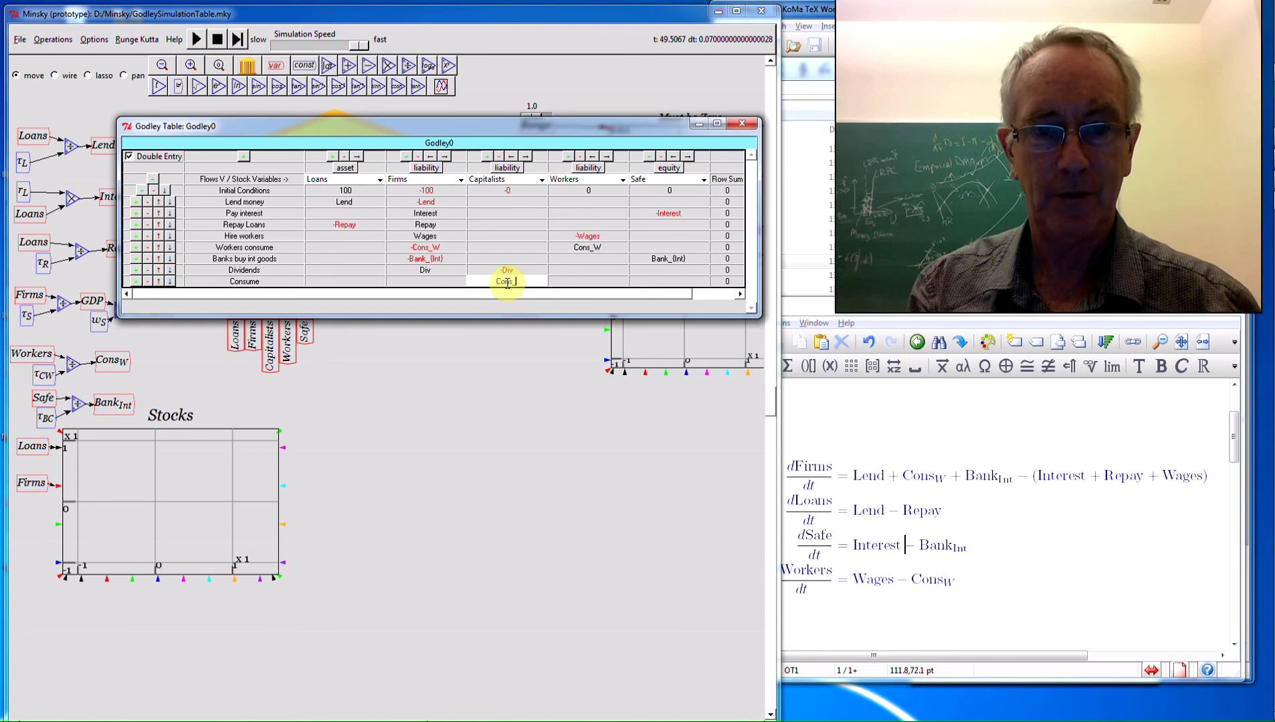
{"action": "left_click", "coordinate": [437, 281]}
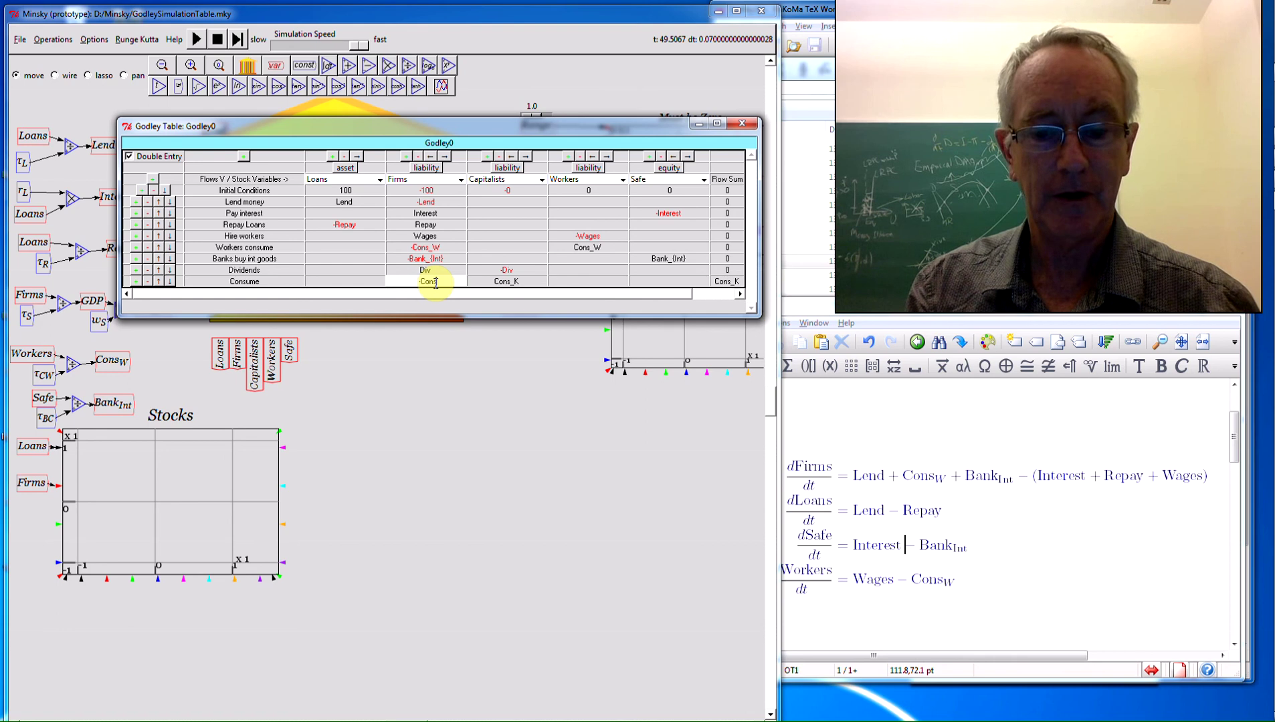
{"action": "type", "text": "-Cons_K"}
{"action": "key", "text": "Return"}
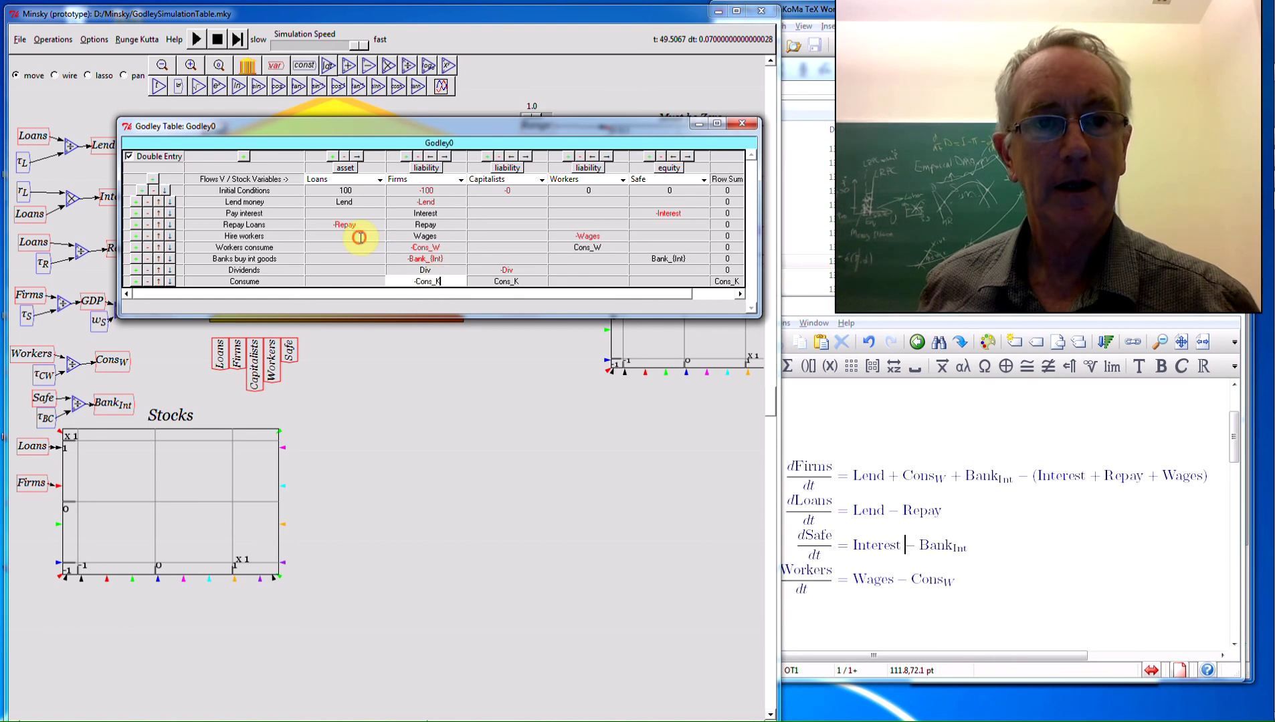
Add a Buy equities row: Equities for Capitalists, -Equities for Firms.
{"action": "left_click", "coordinate": [135, 281]}
{"action": "left_click", "coordinate": [222, 291]}
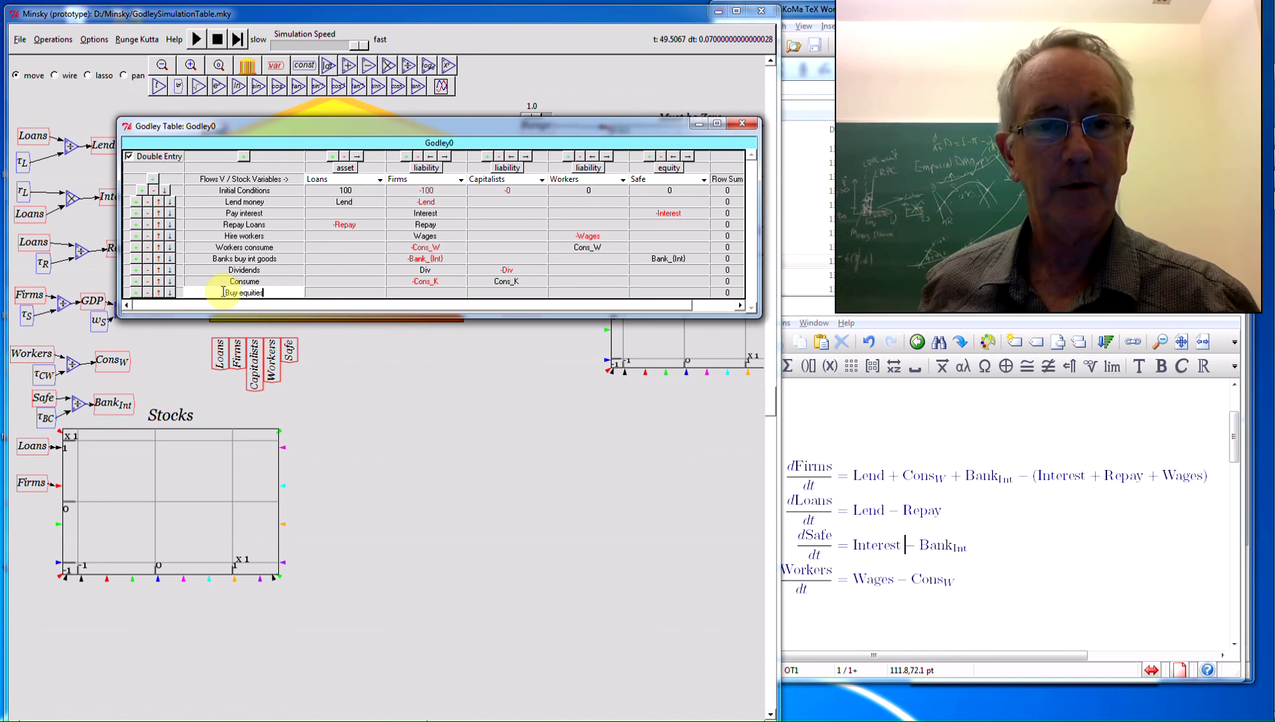
{"action": "key", "text": "Return"}
{"action": "left_click", "coordinate": [431, 293]}
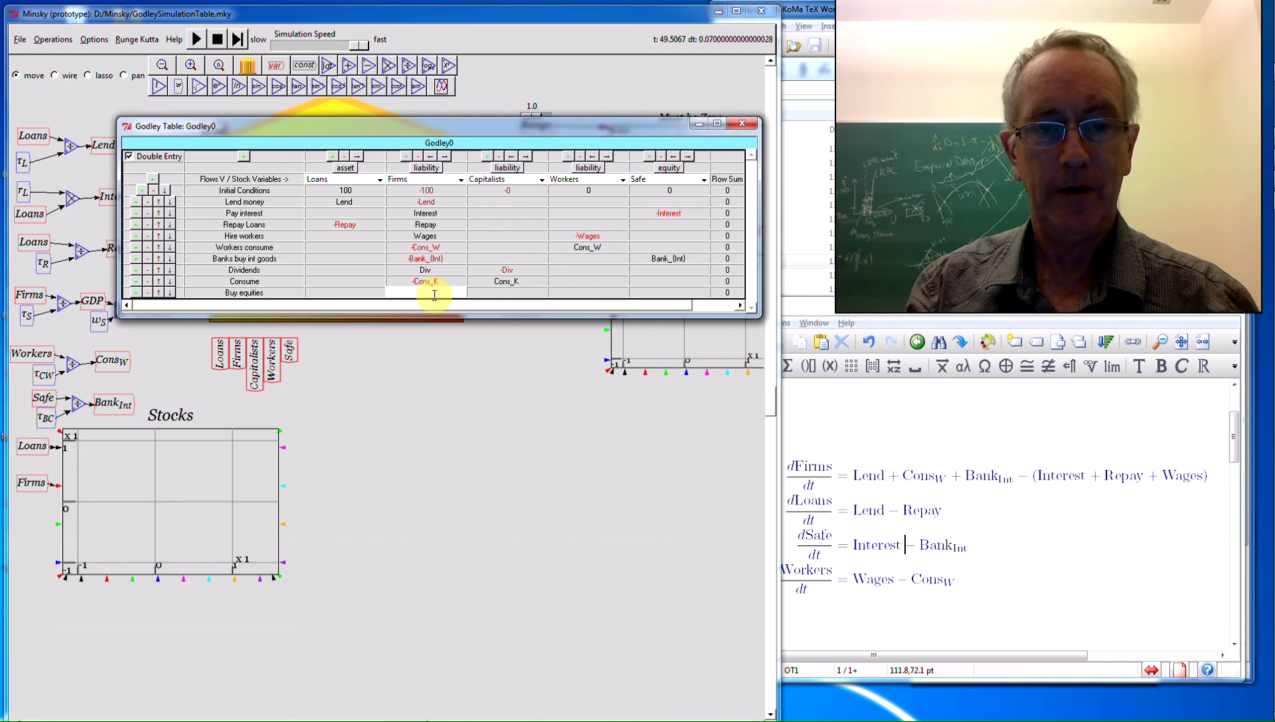
{"action": "left_click", "coordinate": [515, 292]}
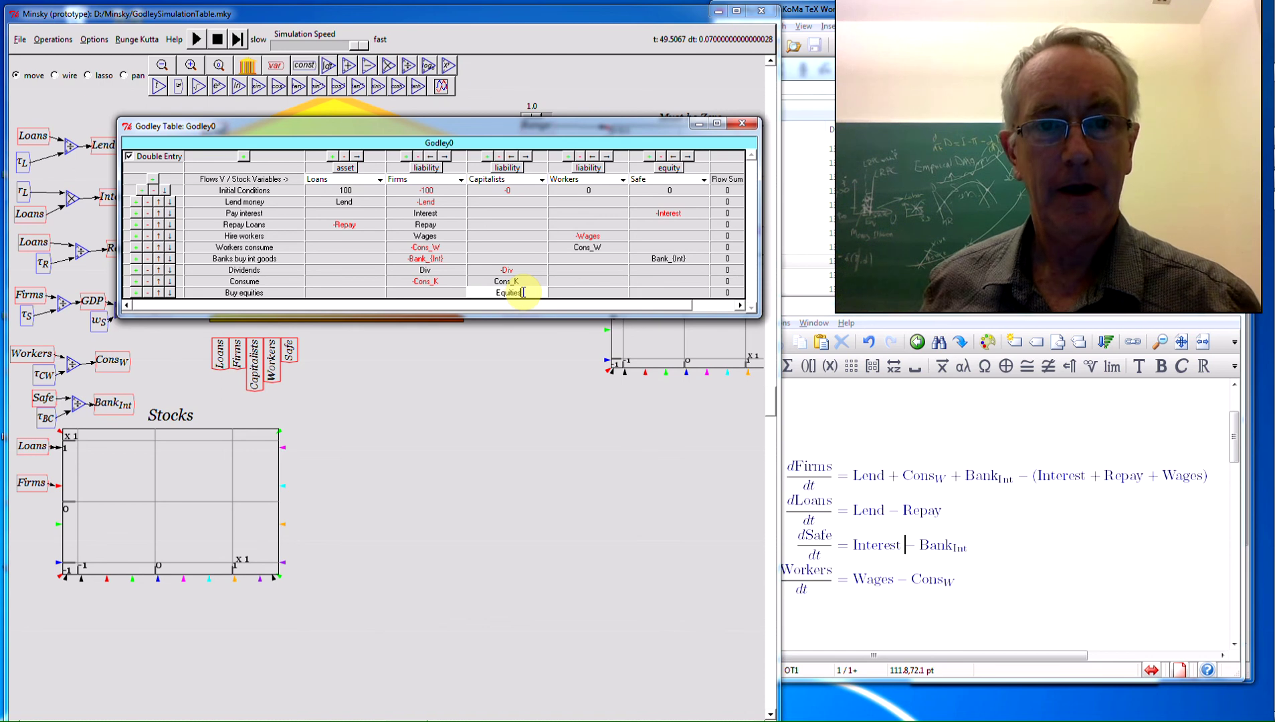
{"action": "type", "text": "Equities"}
{"action": "left_click", "coordinate": [410, 292]}
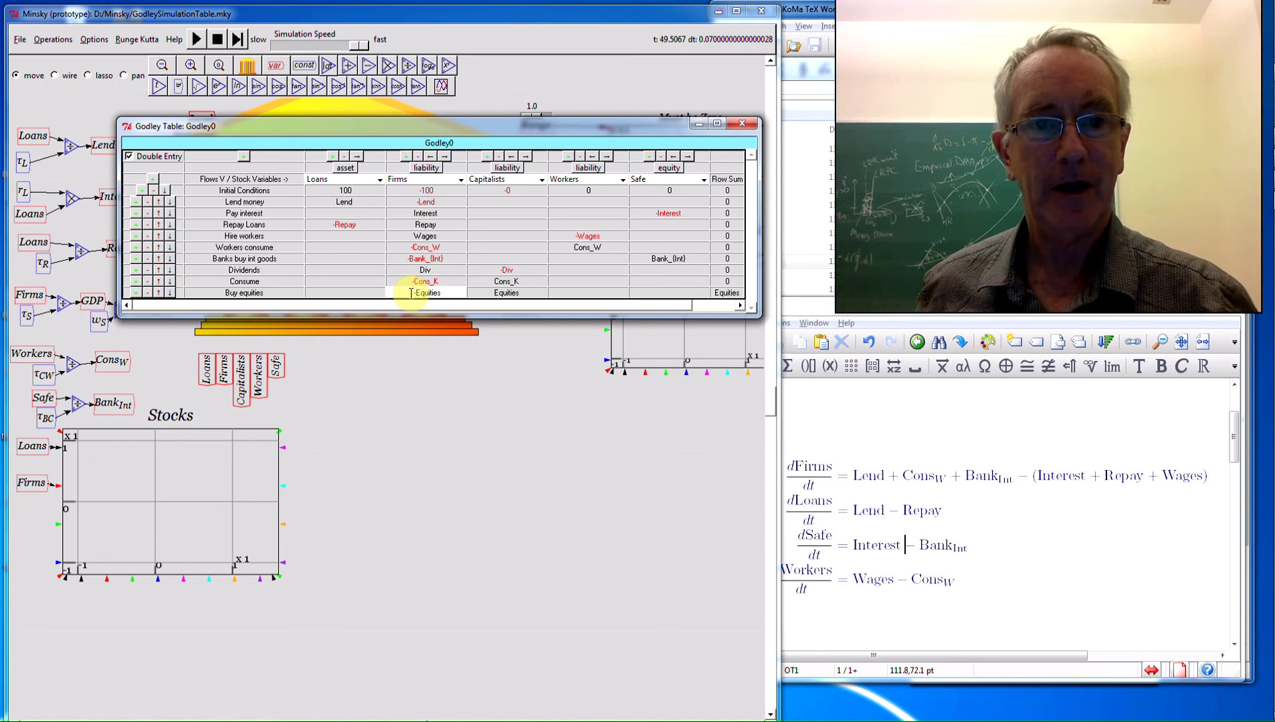
{"action": "key", "text": "Return"}
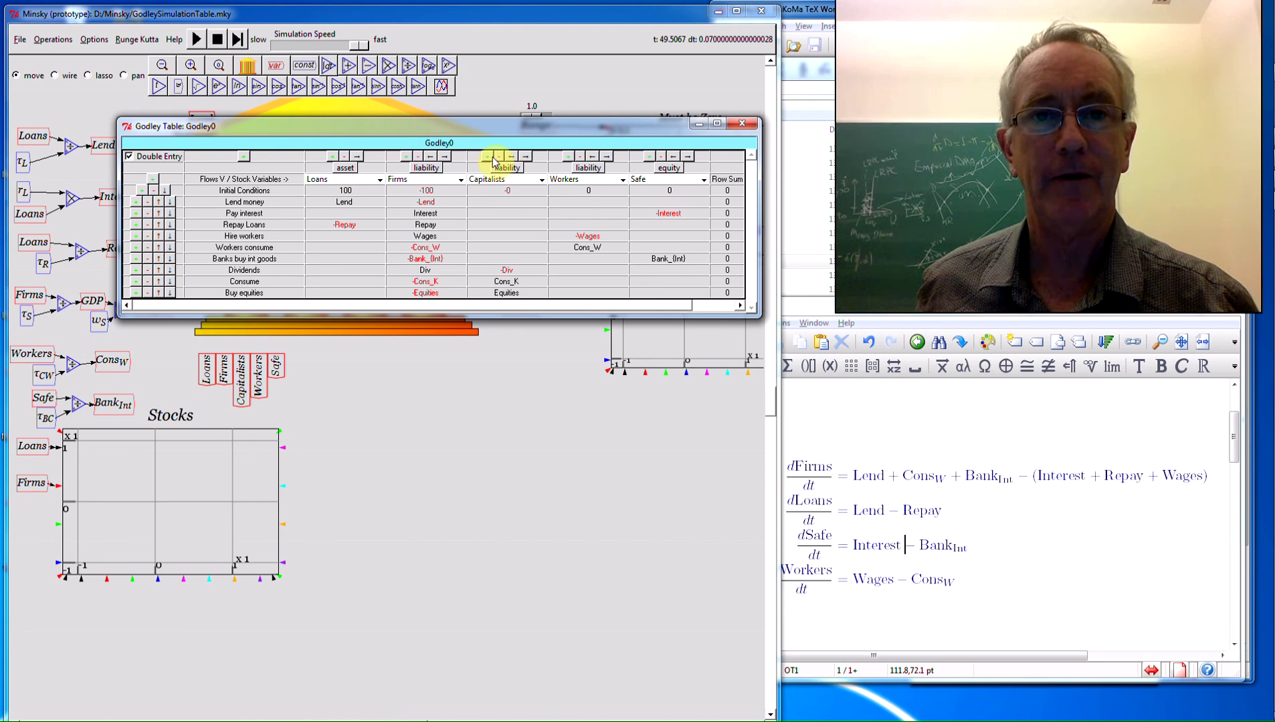
Insert a new FIRE liability column after Capitalists.
{"action": "left_click", "coordinate": [486, 161]}
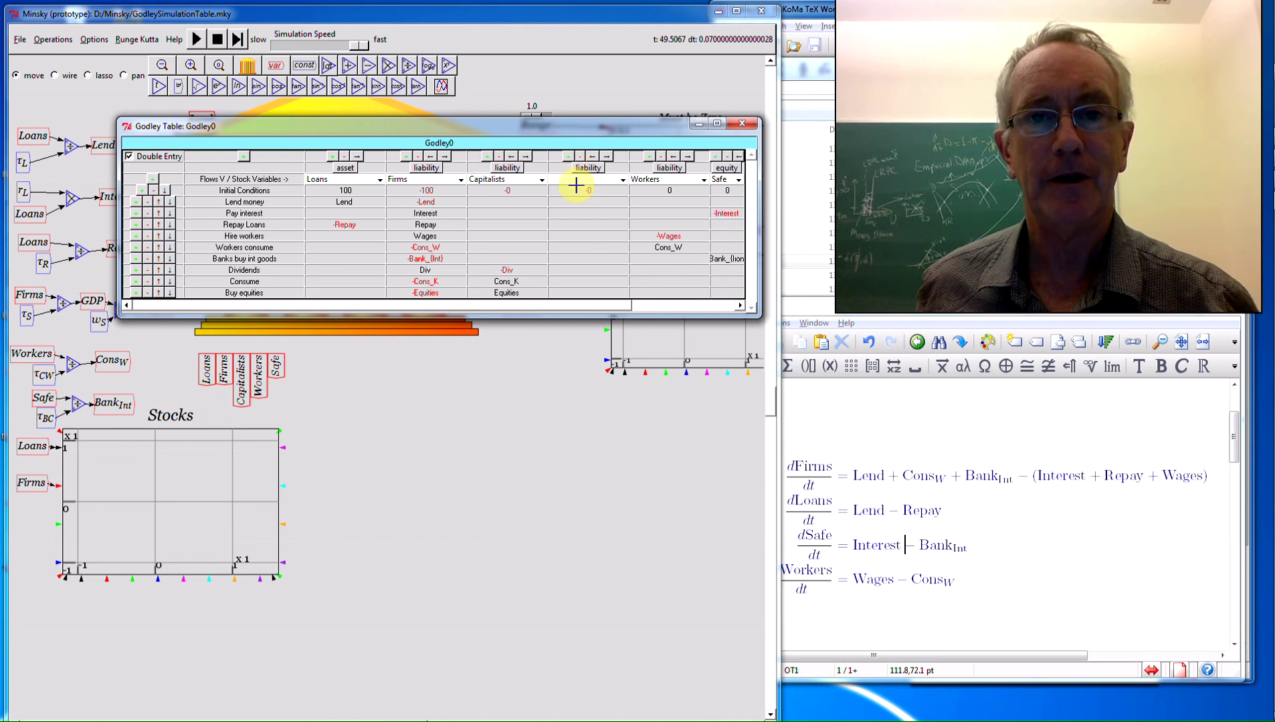
{"action": "left_click", "coordinate": [578, 180]}
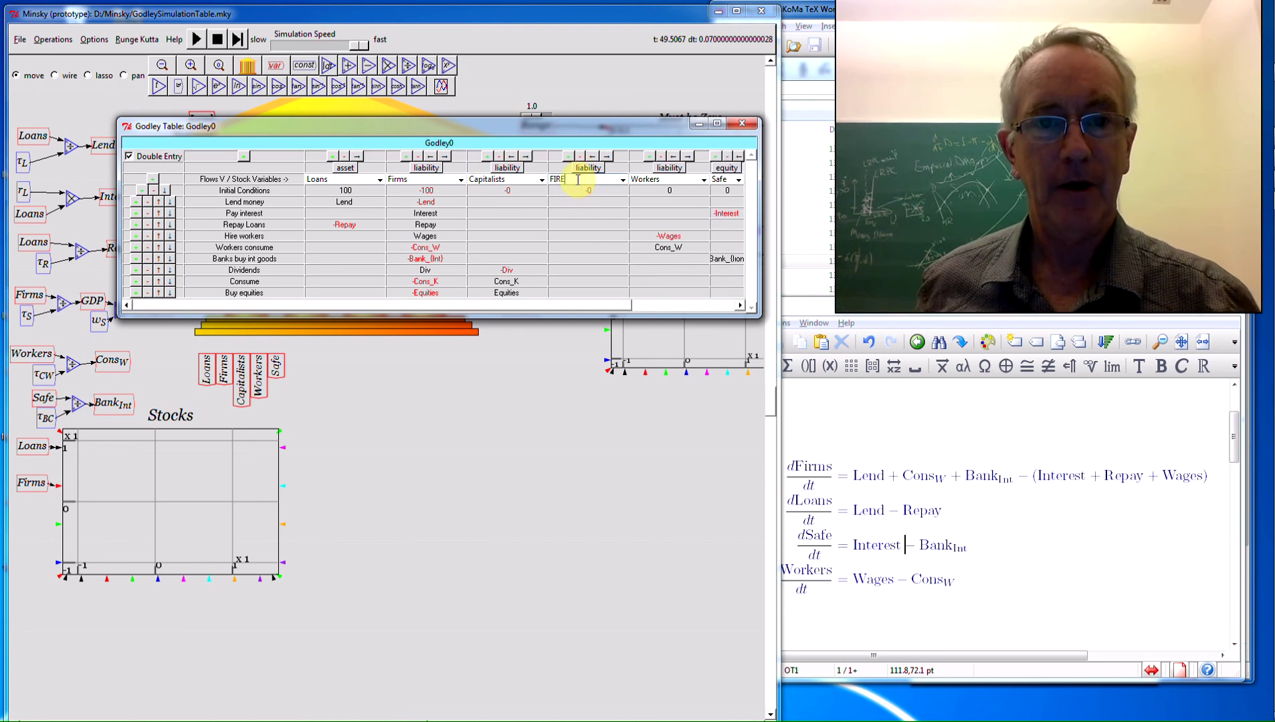
{"action": "left_click", "coordinate": [131, 293]}
Add a Speculative purchases row with Spec for Capitalists and -Spec for FIRE.
{"action": "left_click", "coordinate": [249, 305]}
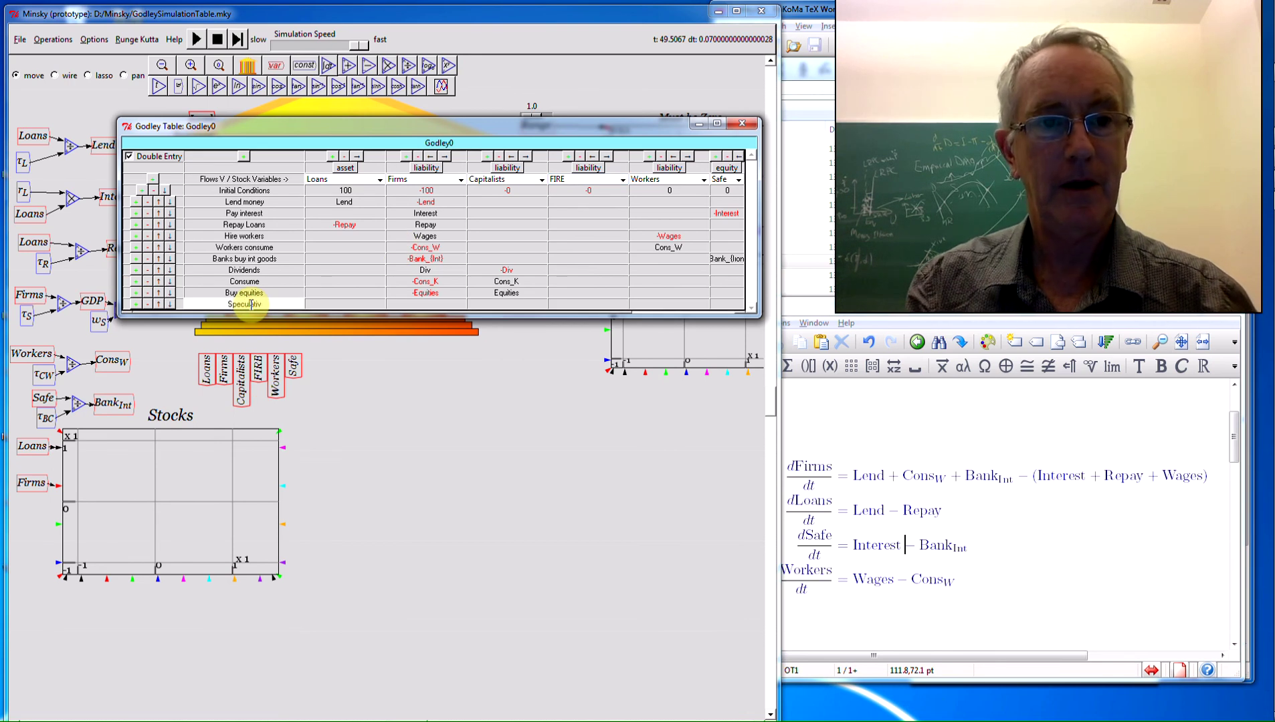
{"action": "type", "text": "Speculative purchases"}
{"action": "left_click", "coordinate": [498, 304]}
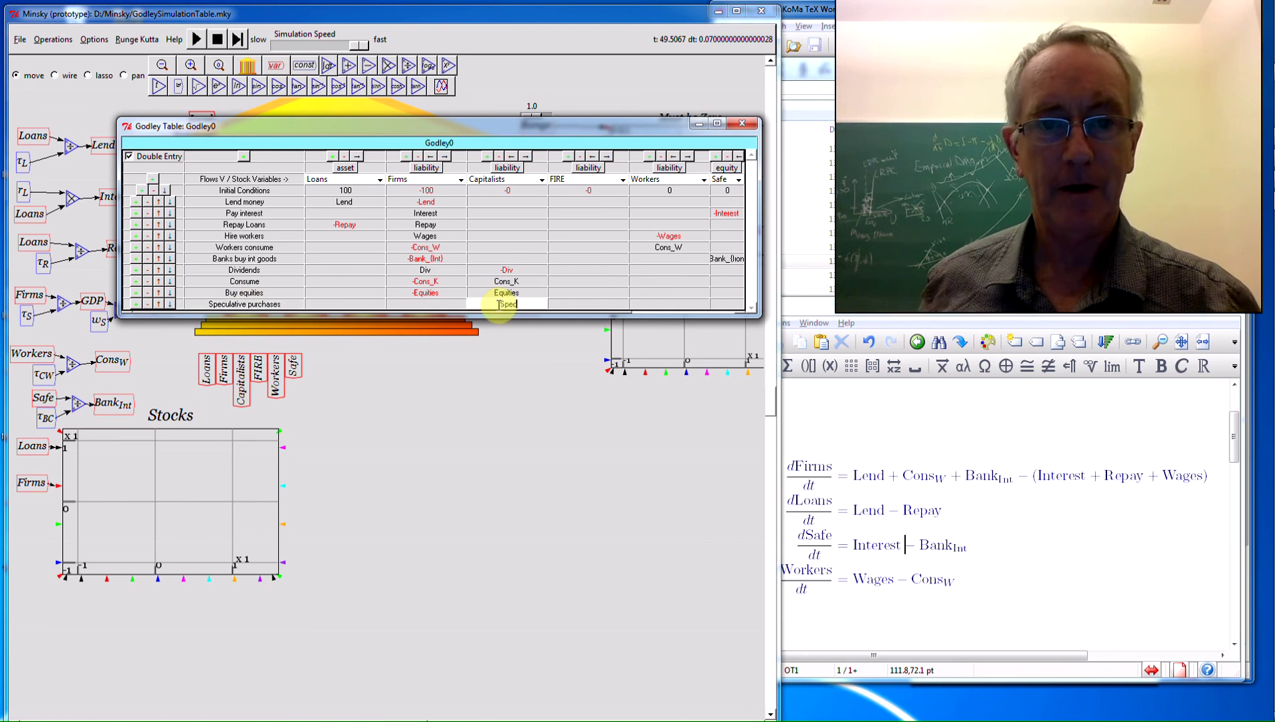
{"action": "left_click", "coordinate": [589, 304]}
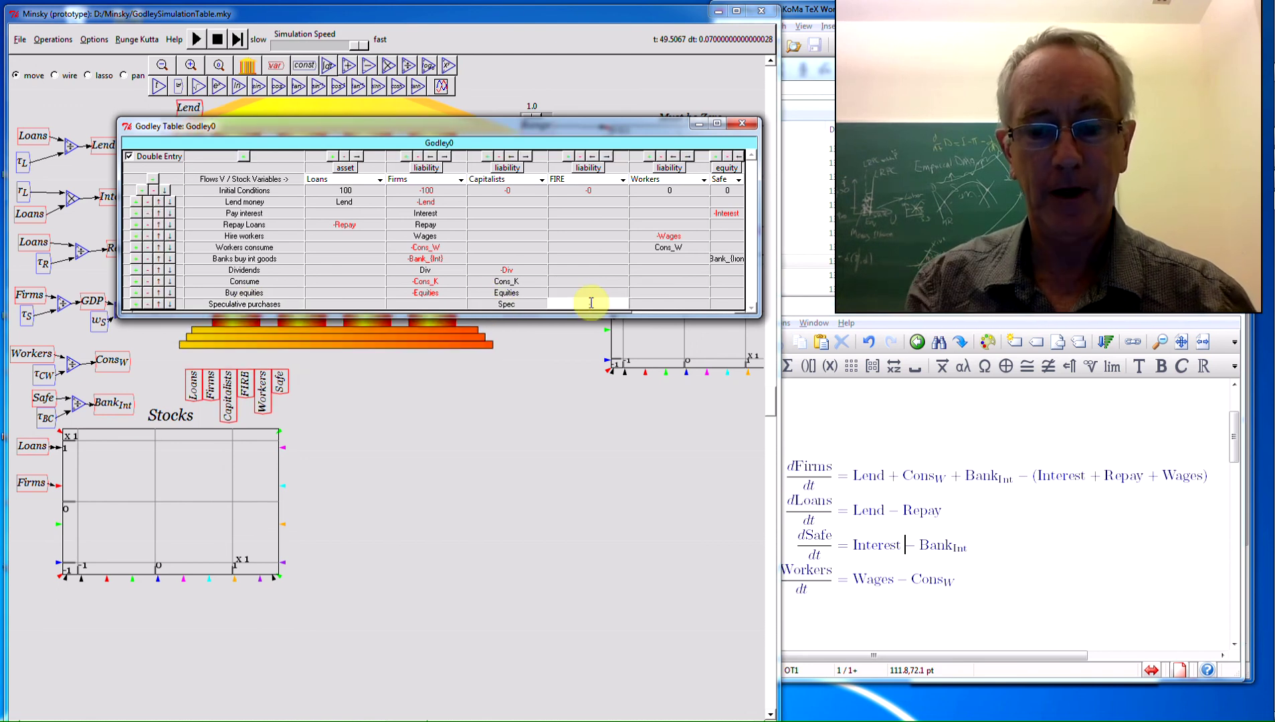
{"action": "type", "text": "-Spec"}
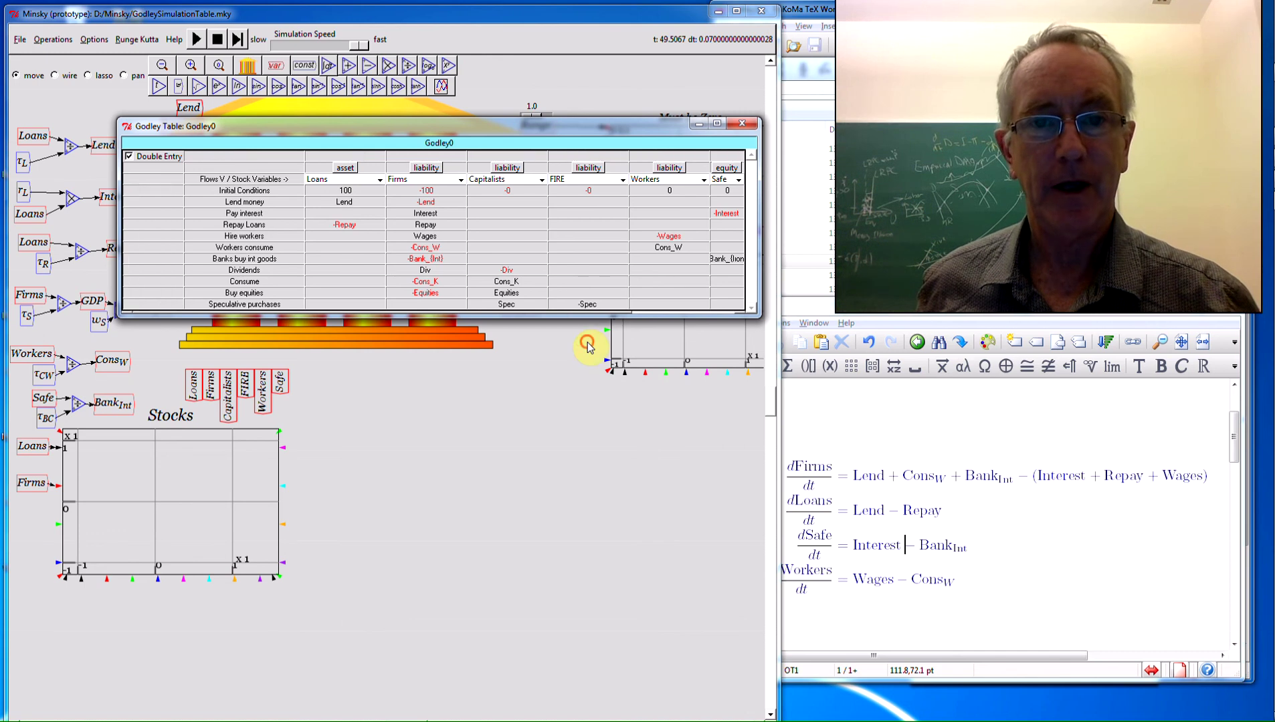
{"action": "left_click", "coordinate": [588, 344]}
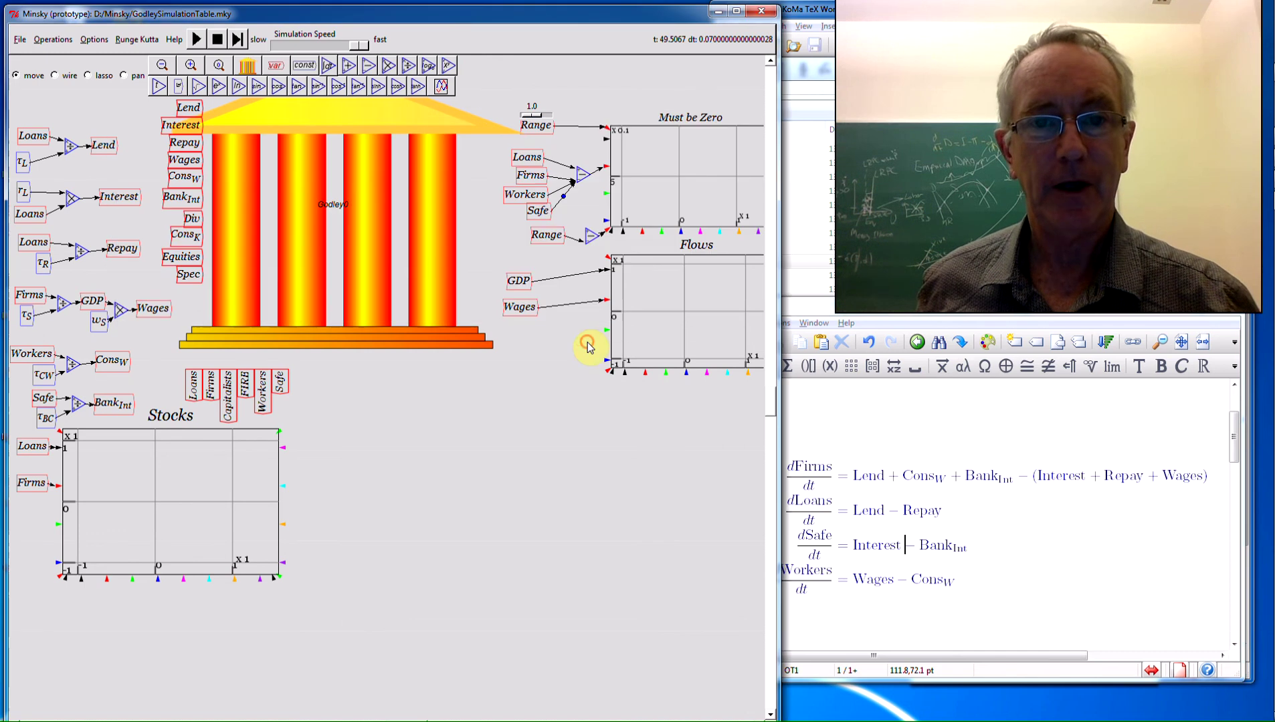
Save the model as GodleySimulationTableExpanded.mky.
{"action": "left_click", "coordinate": [21, 39]}
{"action": "left_click", "coordinate": [34, 113]}
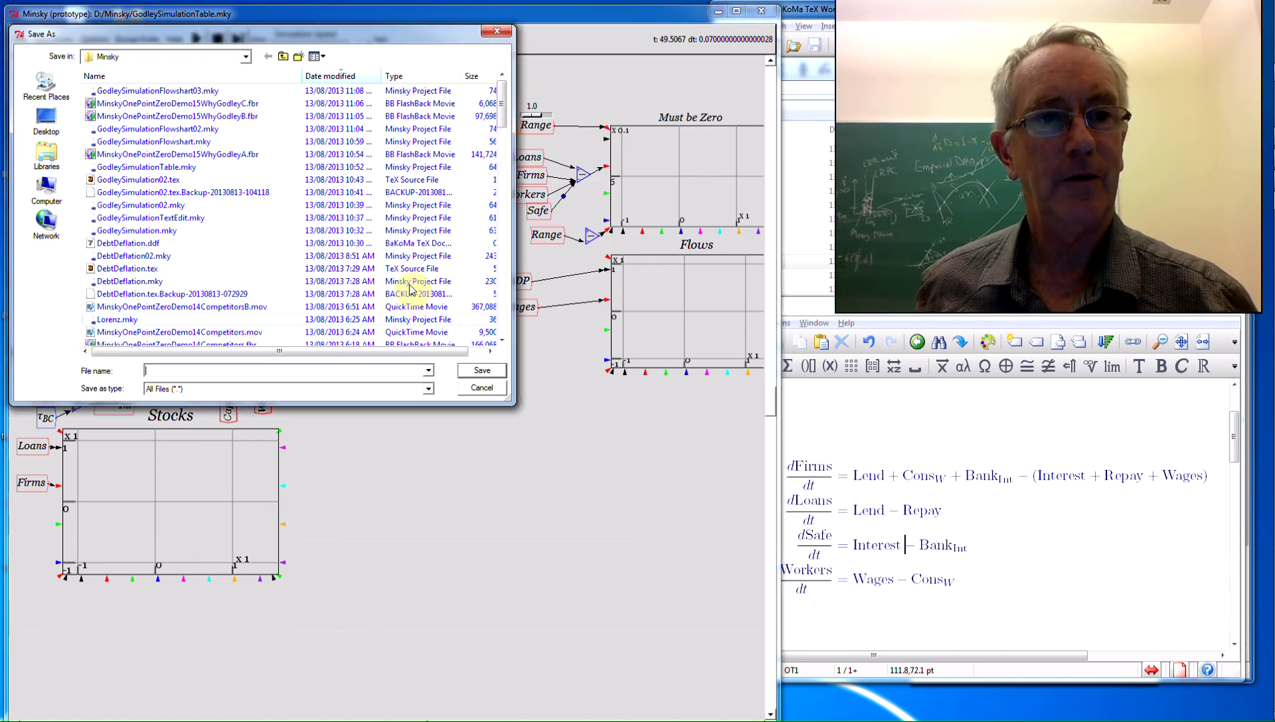
{"action": "left_click", "coordinate": [158, 169]}
{"action": "left_click", "coordinate": [264, 369]}
{"action": "left_click", "coordinate": [262, 374]}
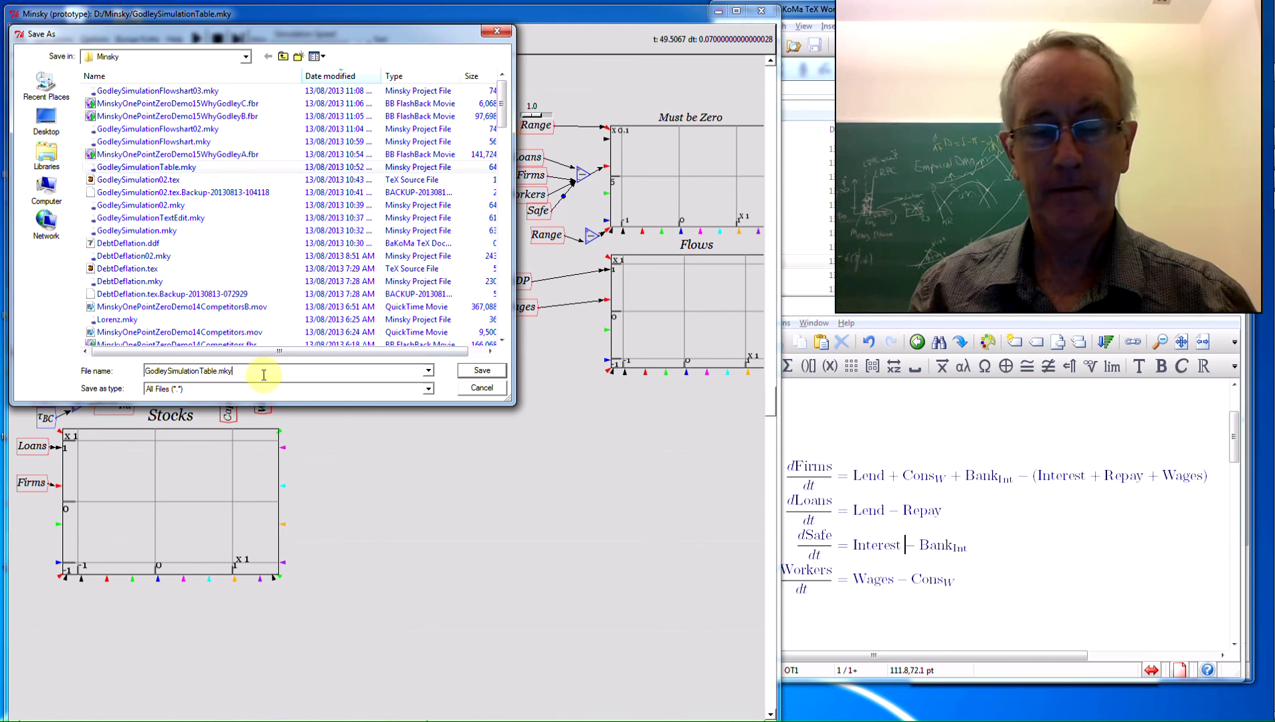
{"action": "type", "text": "Expanded"}
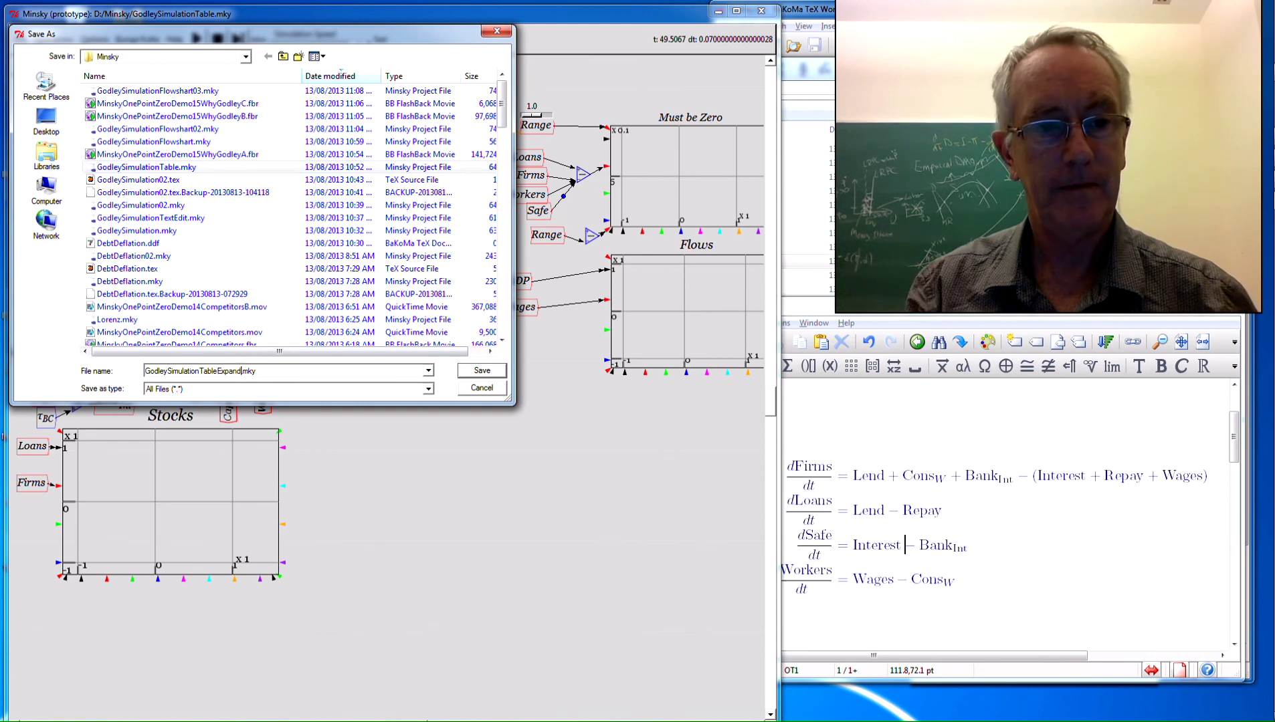
{"action": "key", "text": "Return"}
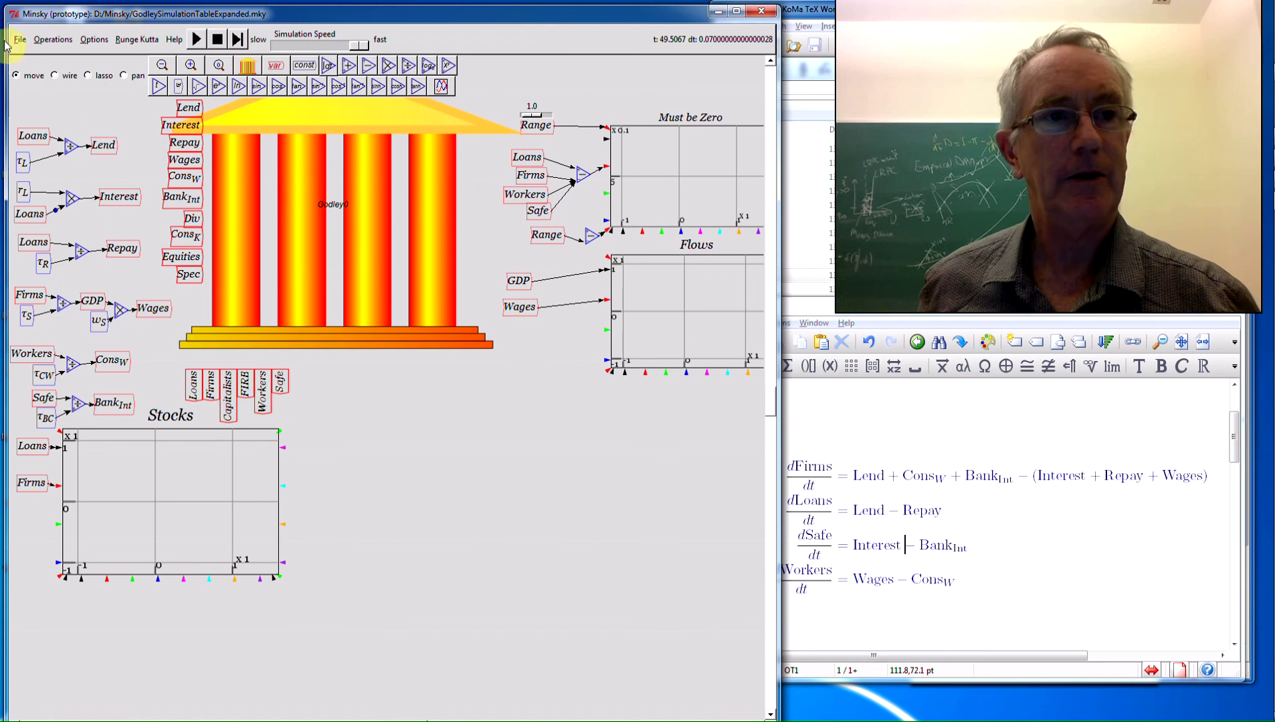
Export the equations to LaTeX as GodleySimulationTableExpanded.tex.
{"action": "left_click", "coordinate": [19, 39]}
{"action": "left_click", "coordinate": [49, 145]}
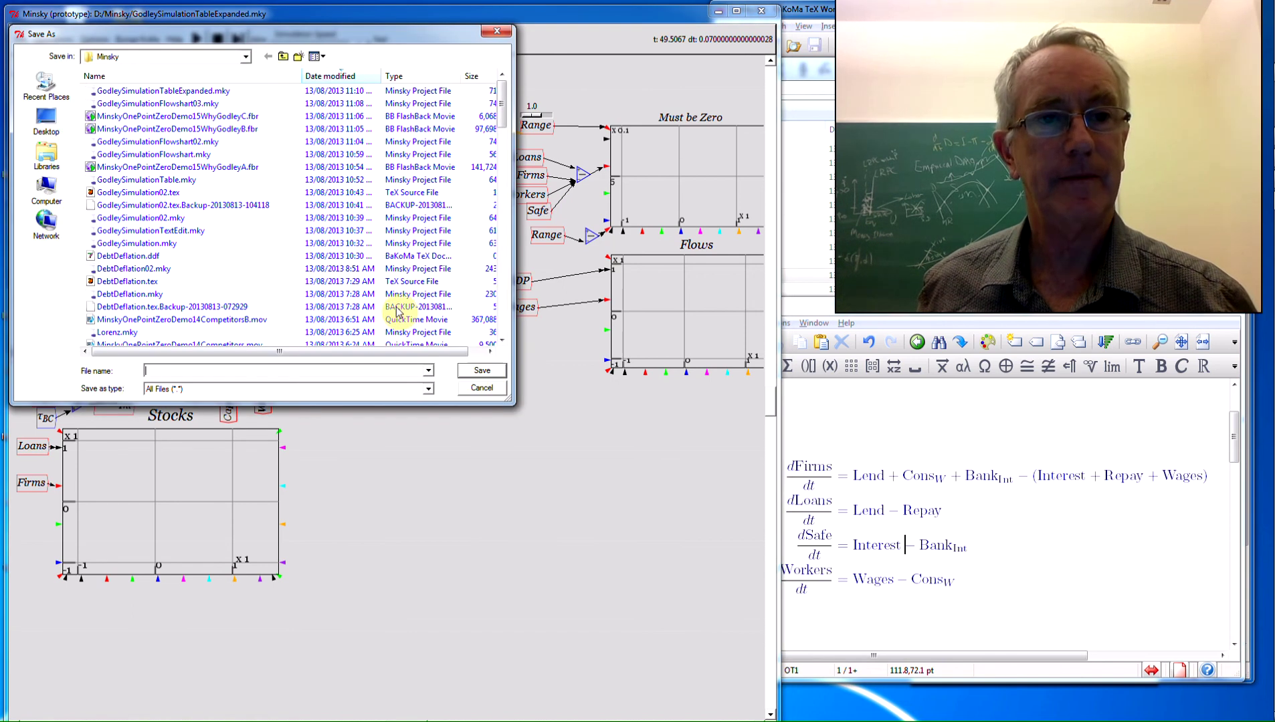
{"action": "left_click", "coordinate": [172, 94]}
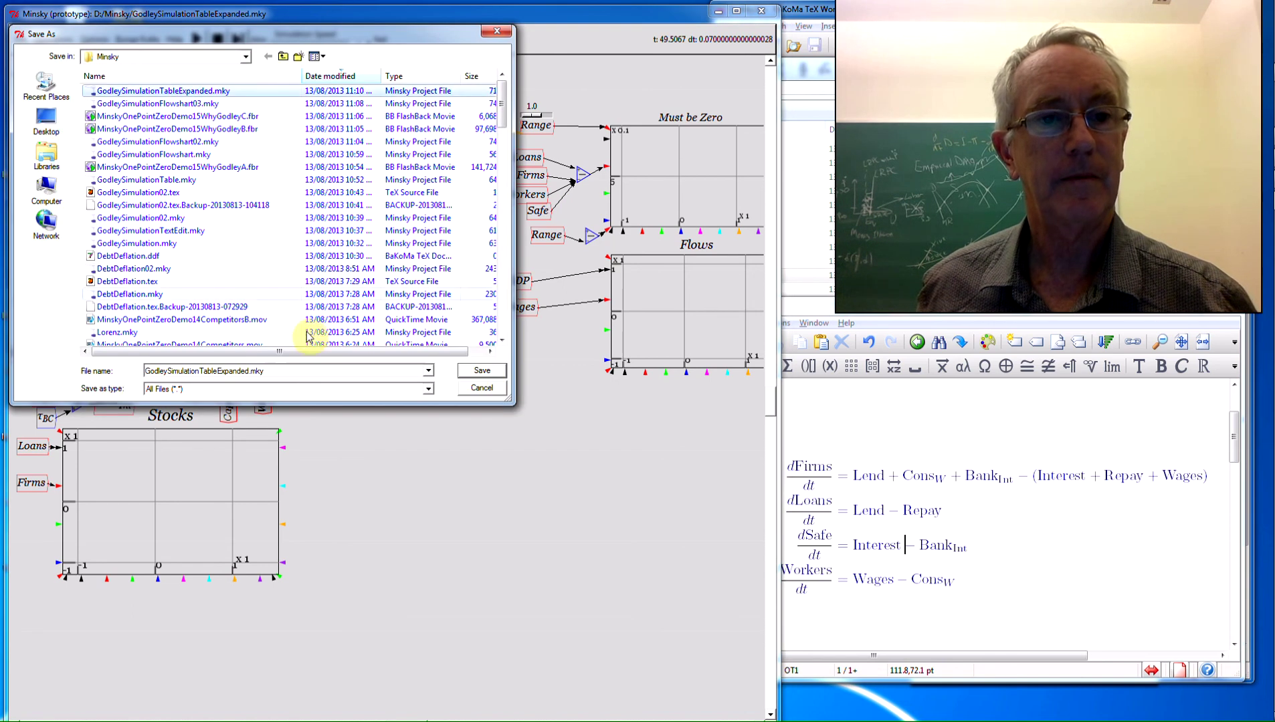
{"action": "double_click", "coordinate": [301, 367]}
{"action": "left_click", "coordinate": [301, 367]}
{"action": "key", "text": "BackSpace"}
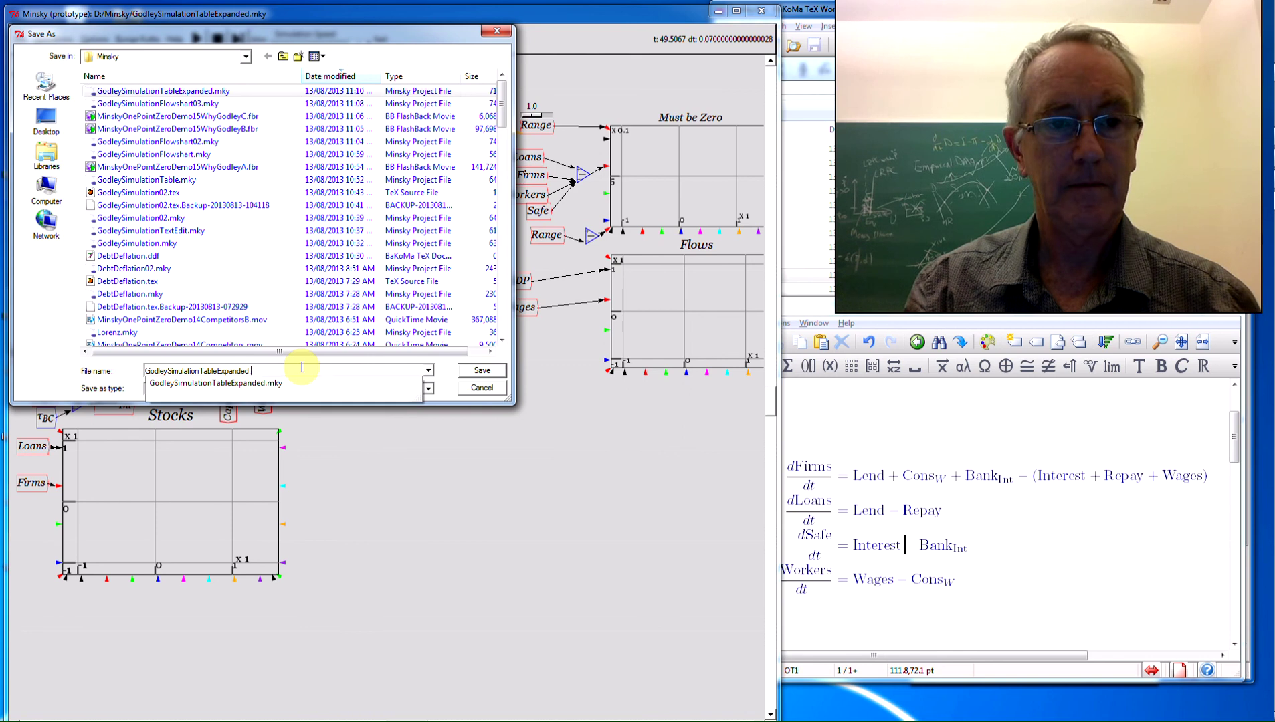
{"action": "key", "text": "Return"}
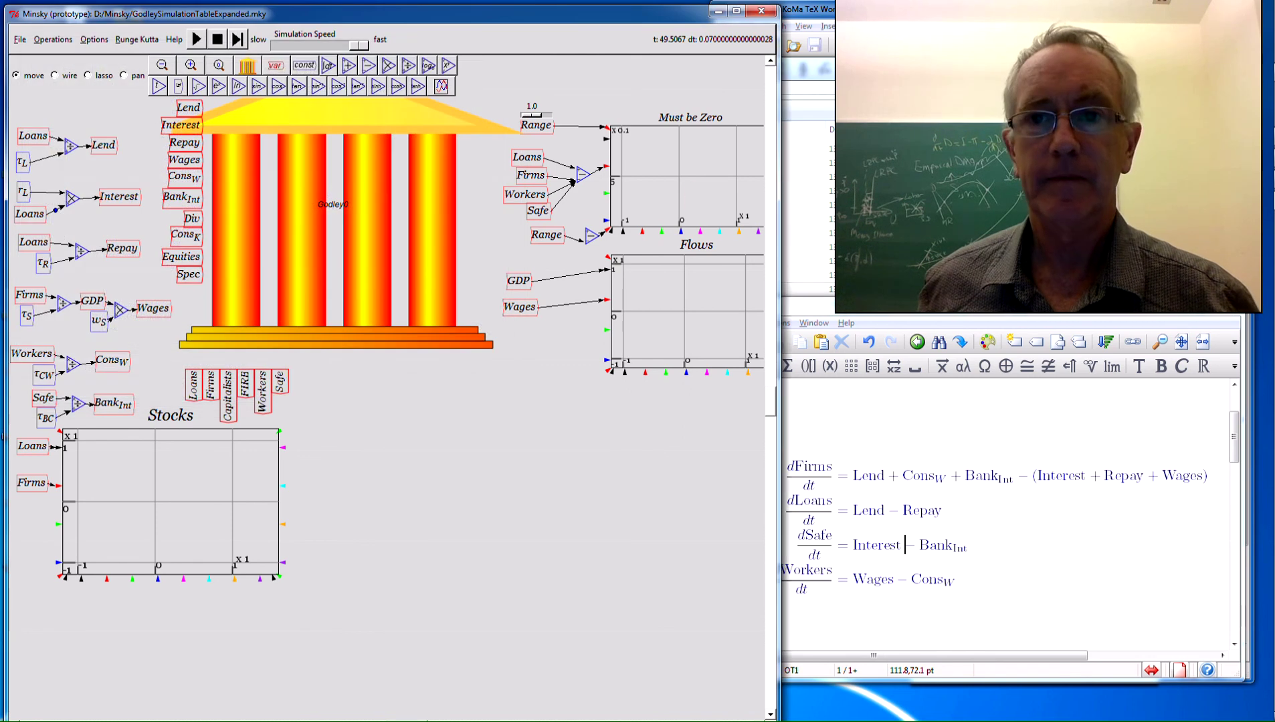
Open GodleySimulationTableExpanded.tex in TeX Word with default running parameters.
{"action": "key", "text": "alt+Tab"}
{"action": "double_click", "coordinate": [704, 151]}
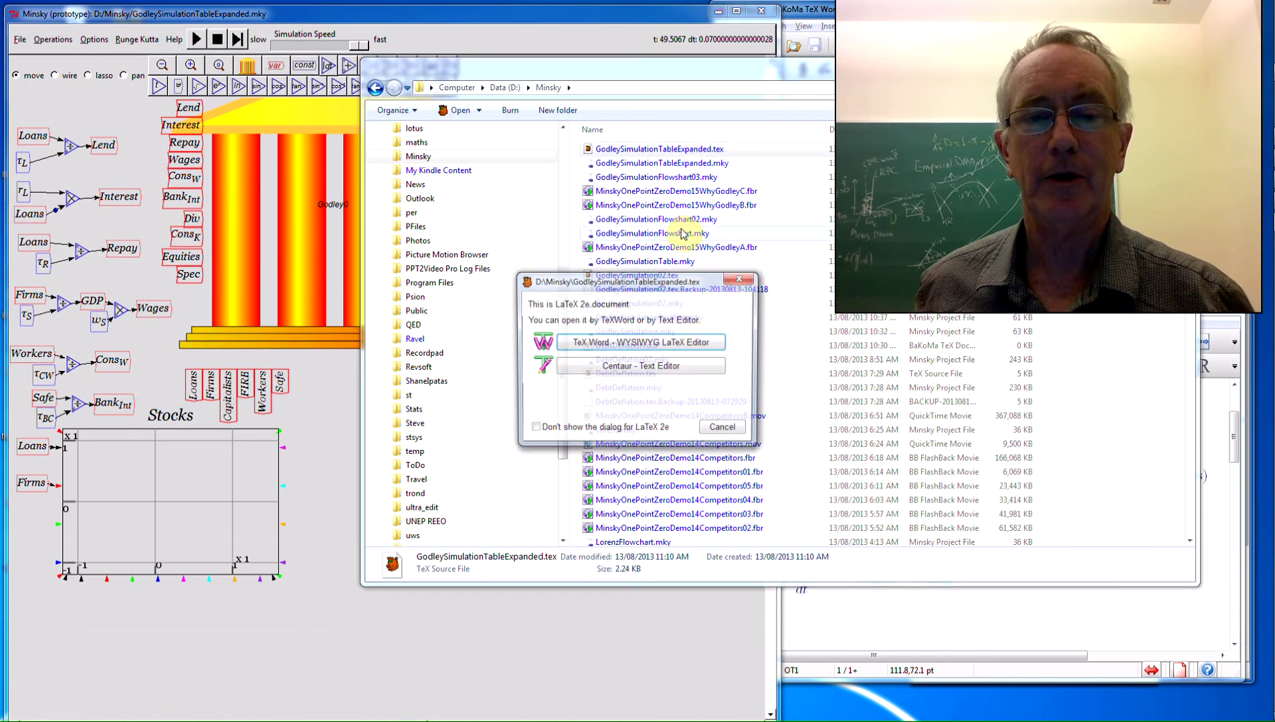
{"action": "left_click", "coordinate": [605, 343]}
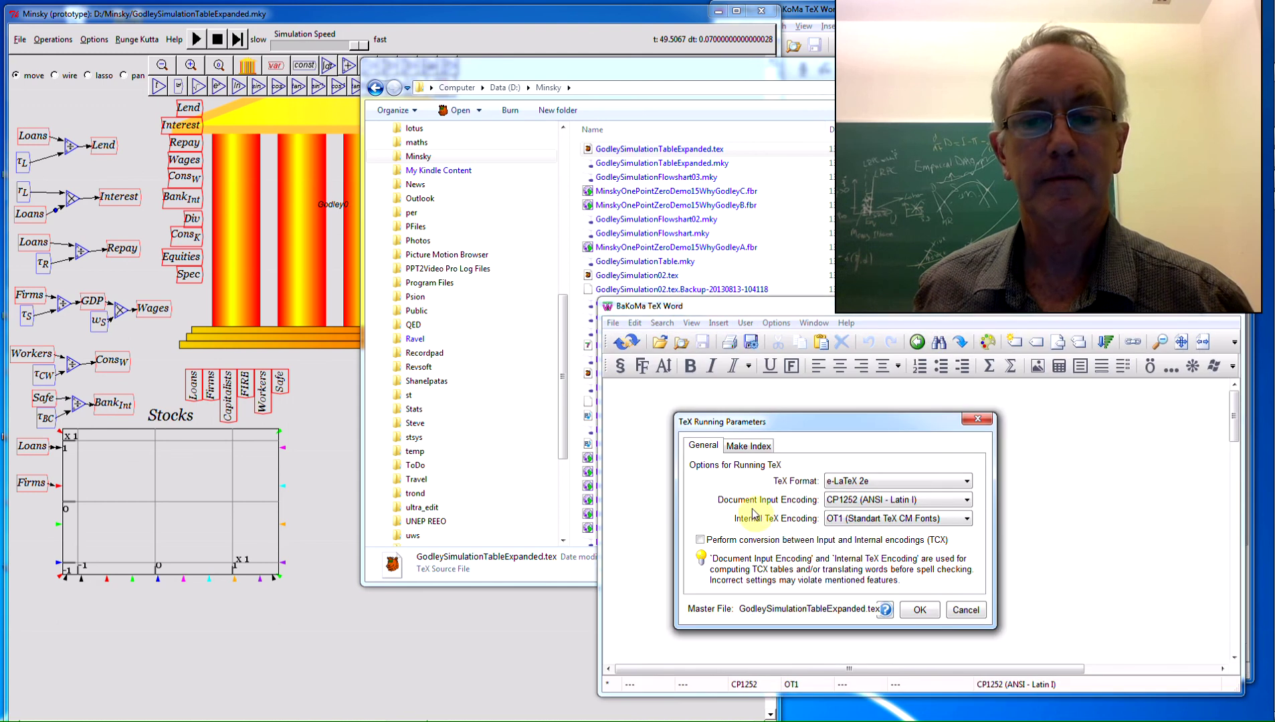
{"action": "left_click", "coordinate": [919, 610]}
Enlarge the document window and scroll through the Capitalists, FIRE and Firms equations.
{"action": "left_click_drag", "start_coordinate": [843, 309], "coordinate": [552, 105]}
{"action": "left_click_drag", "start_coordinate": [662, 492], "coordinate": [694, 648]}
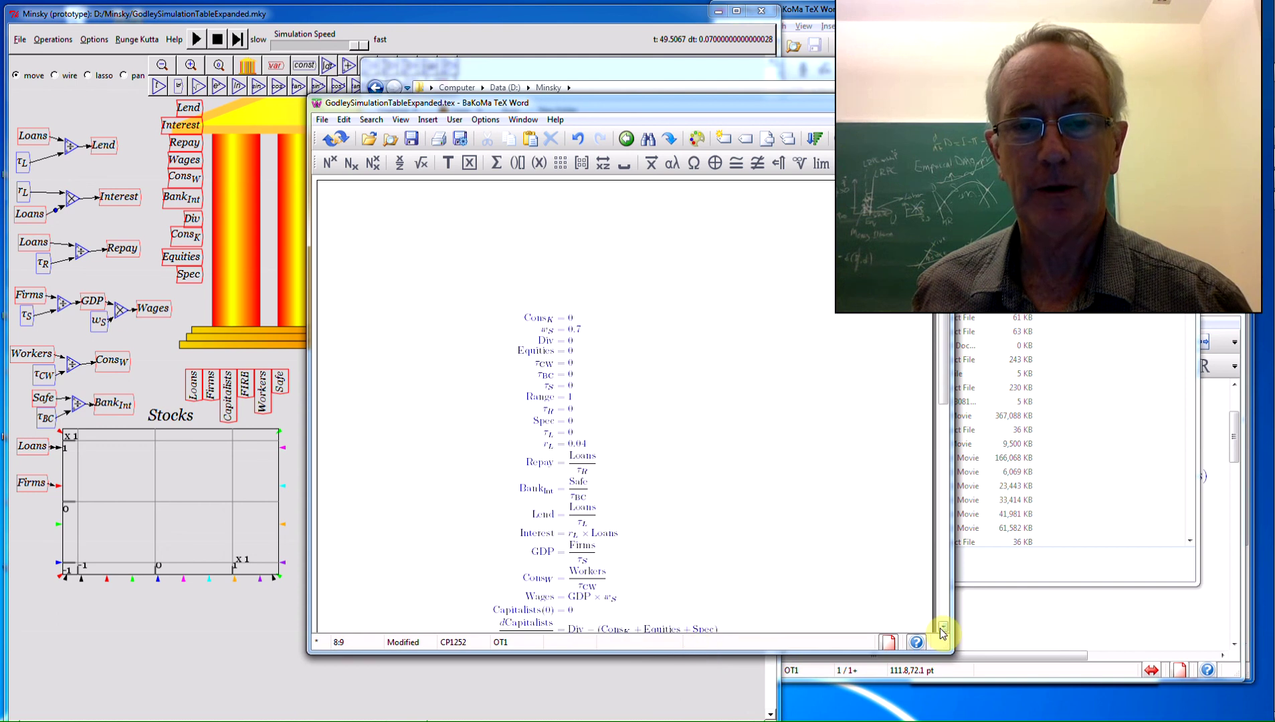
{"action": "left_click", "coordinate": [941, 627]}
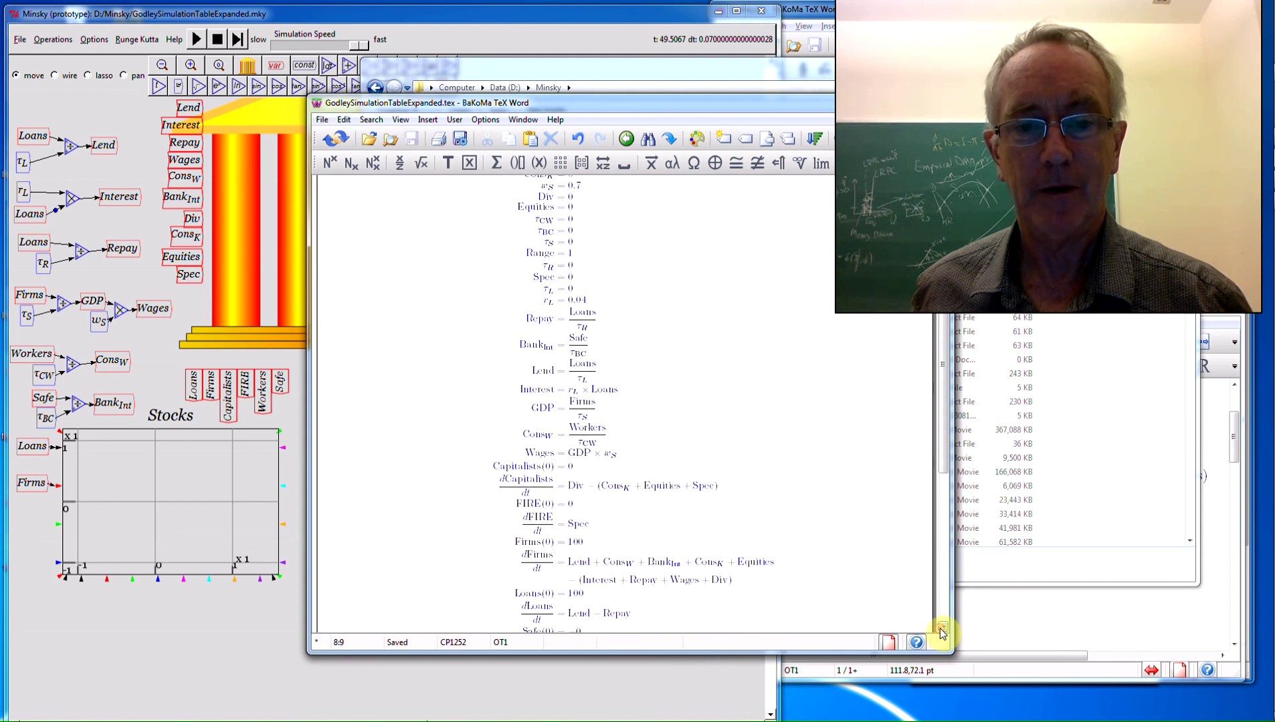
{"action": "left_click_drag", "start_coordinate": [941, 628], "coordinate": [941, 630]}
{"action": "scroll", "coordinate": [612, 201], "scroll_direction": "up", "scroll_amount": 1}
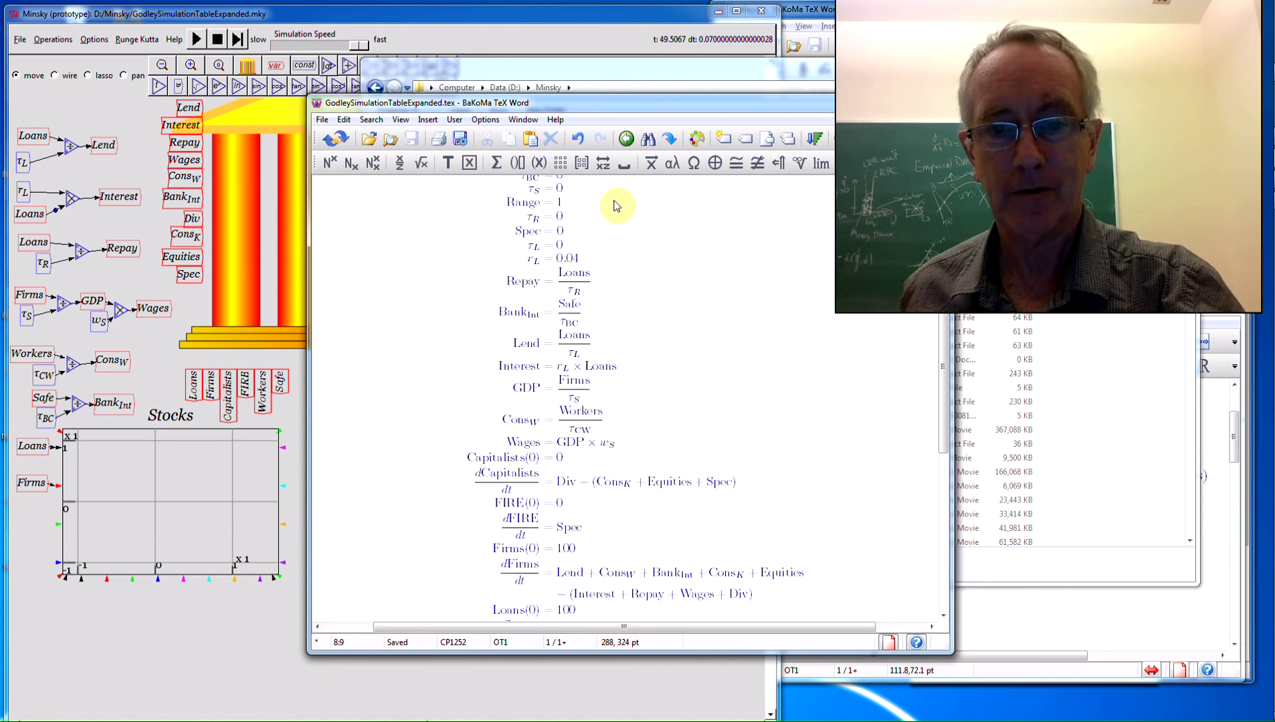
{"action": "scroll", "coordinate": [611, 201], "scroll_direction": "up", "scroll_amount": 1}
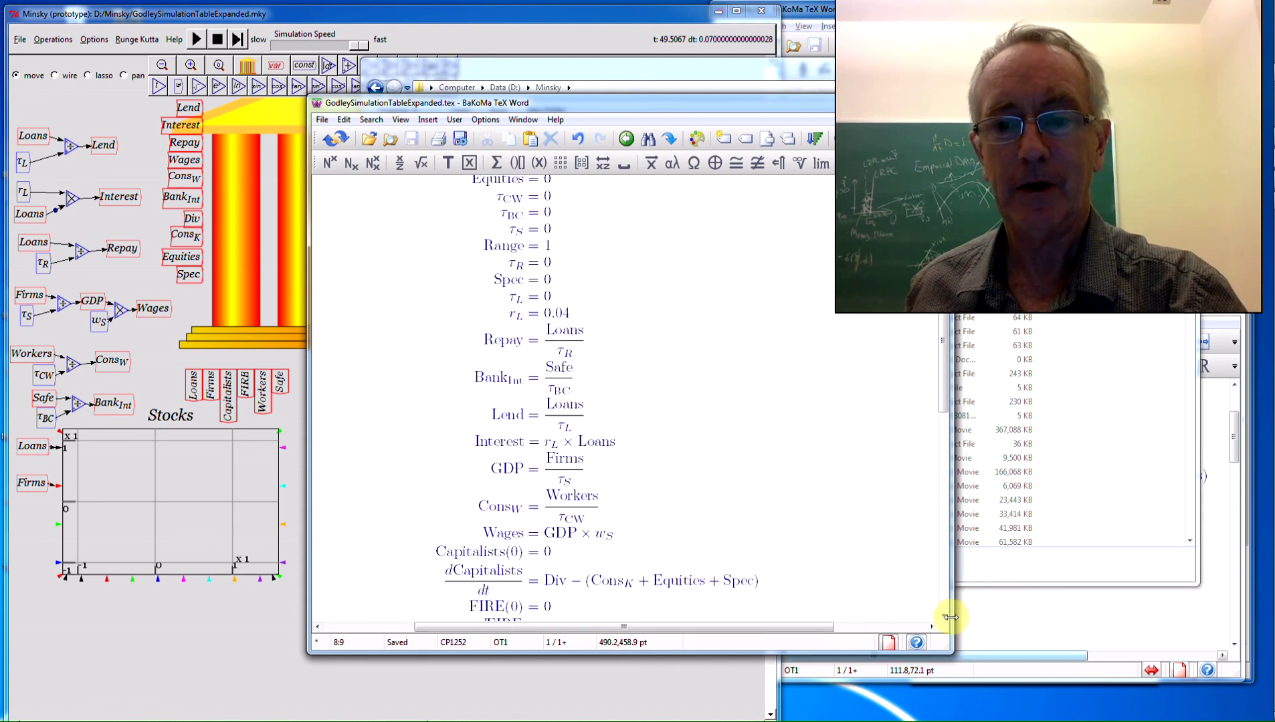
{"action": "left_click_drag", "start_coordinate": [946, 618], "coordinate": [946, 622]}
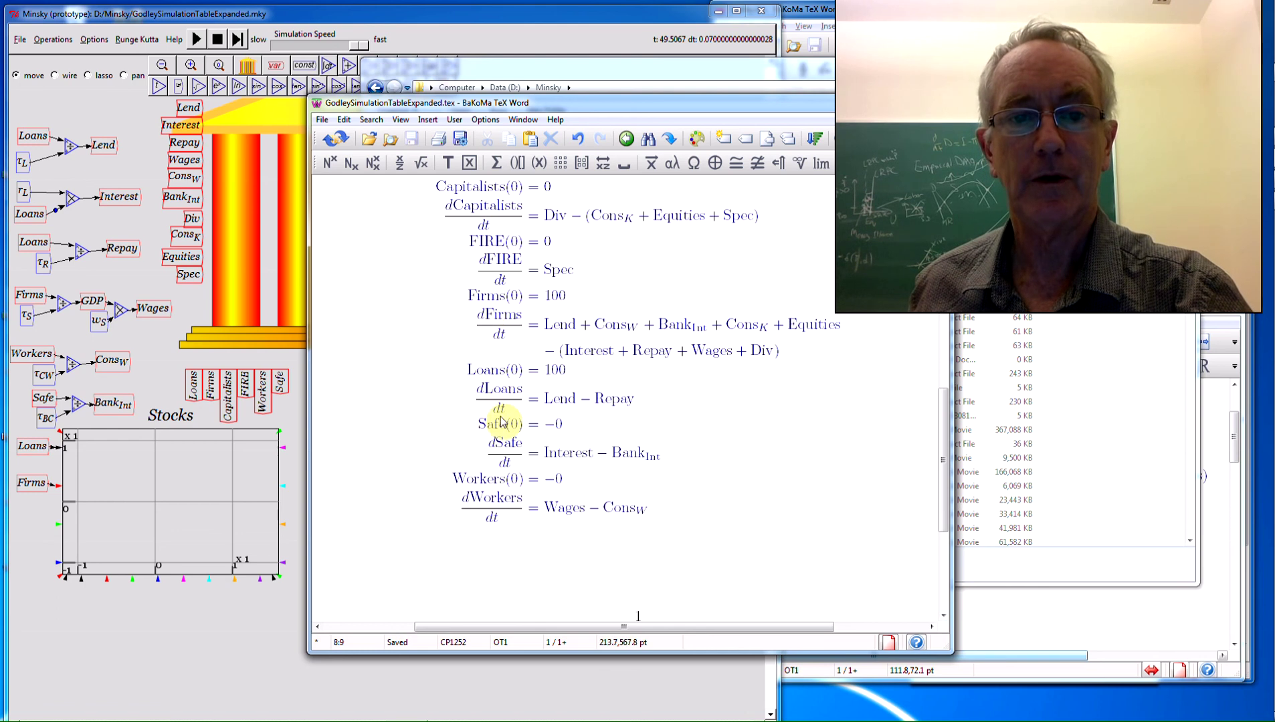
{"action": "left_click", "coordinate": [947, 594]}
{"action": "left_click_drag", "start_coordinate": [951, 602], "coordinate": [942, 457]}
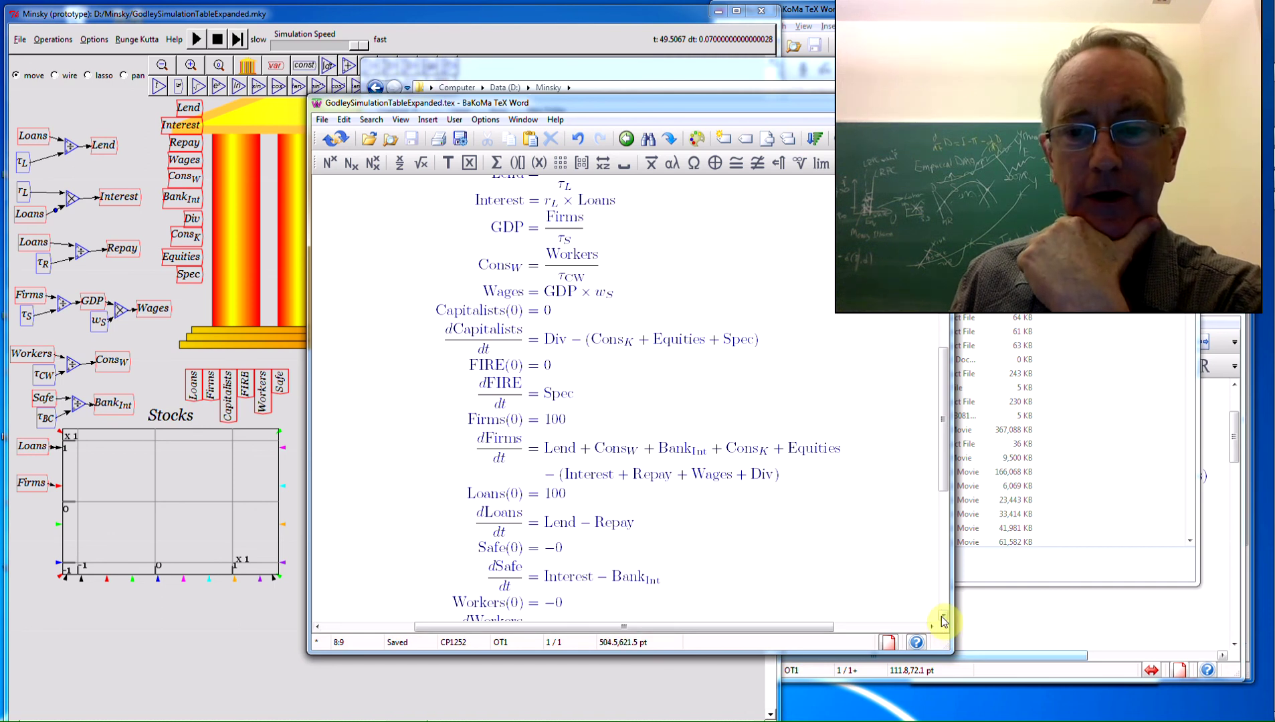
{"action": "left_click_drag", "start_coordinate": [943, 619], "coordinate": [943, 619]}
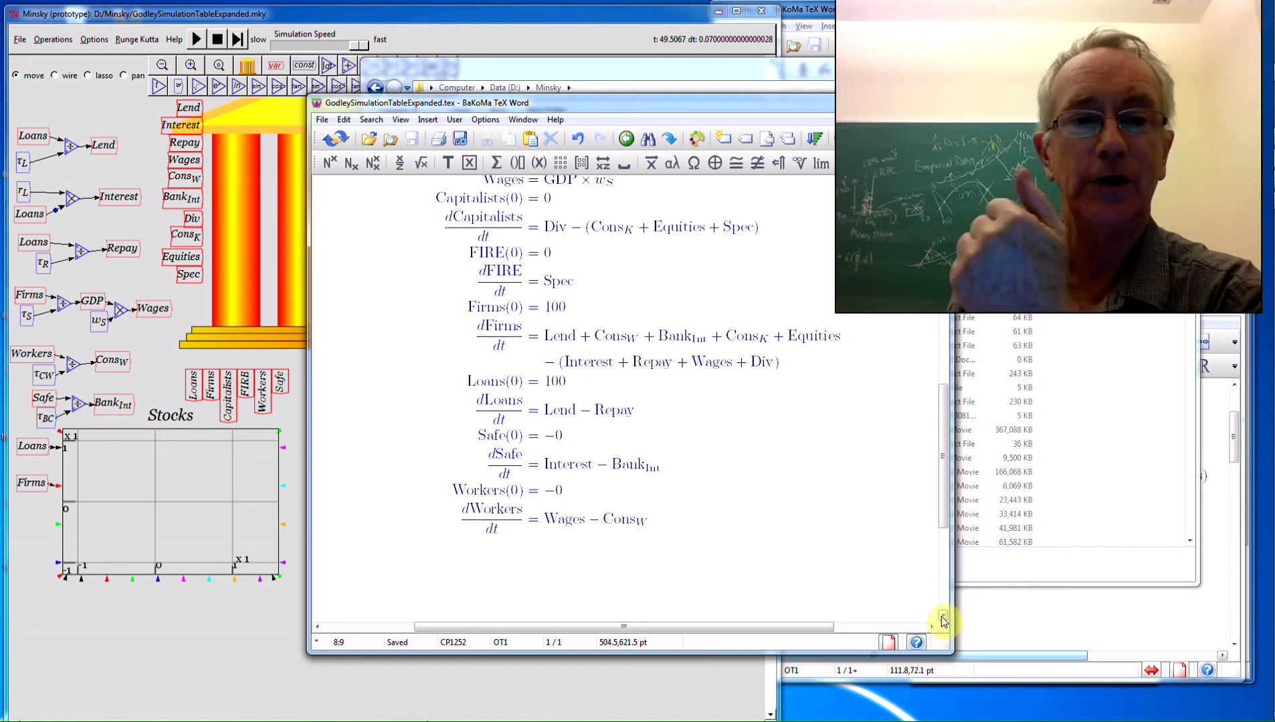
Save the expanded Godley-table model.
{"action": "left_click", "coordinate": [170, 675]}
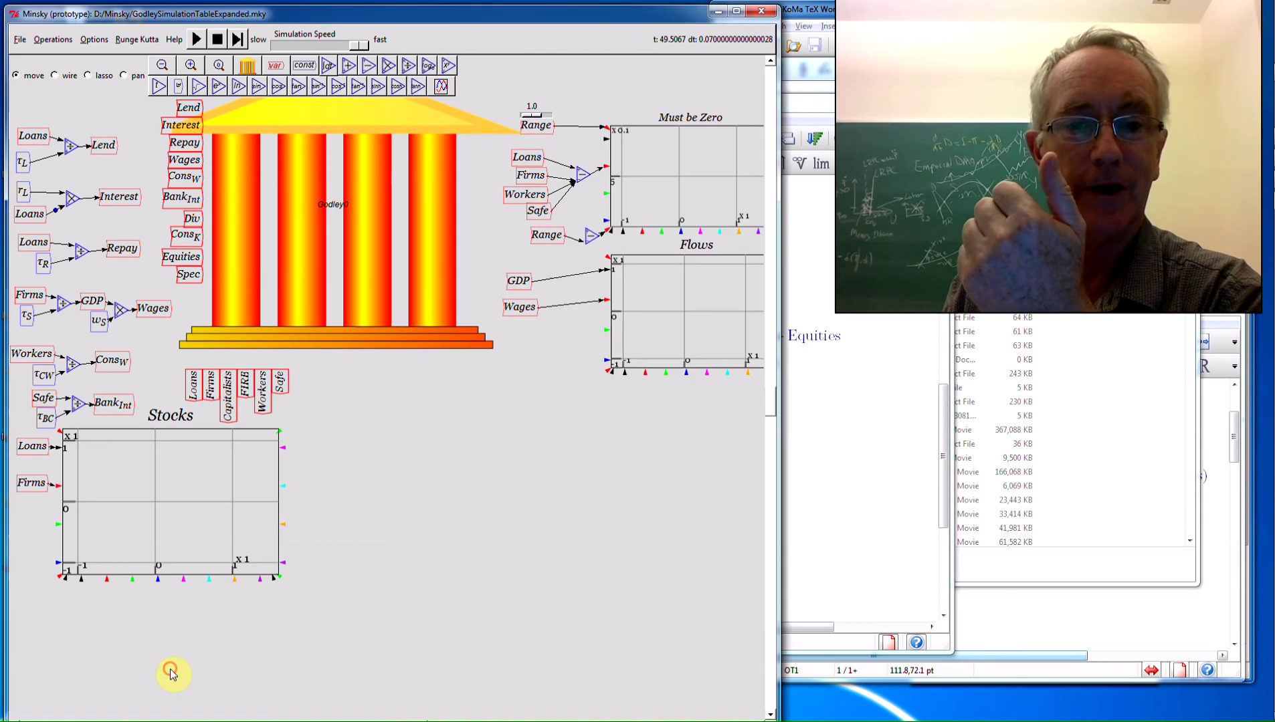
{"action": "left_click", "coordinate": [20, 40]}
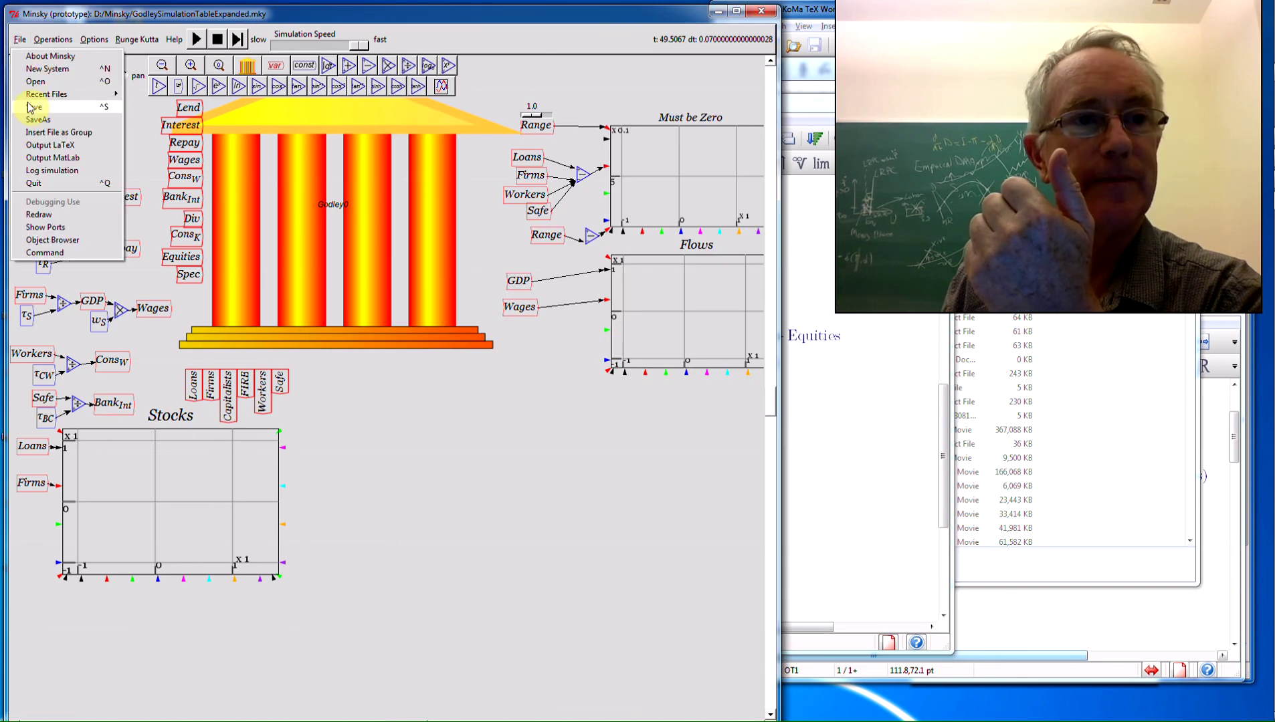
{"action": "left_click", "coordinate": [27, 107]}
Open the recent flowchart model GodleySimulationFlowshart03.mky.
{"action": "left_click", "coordinate": [20, 40]}
{"action": "mouse_move", "coordinate": [56, 94]}
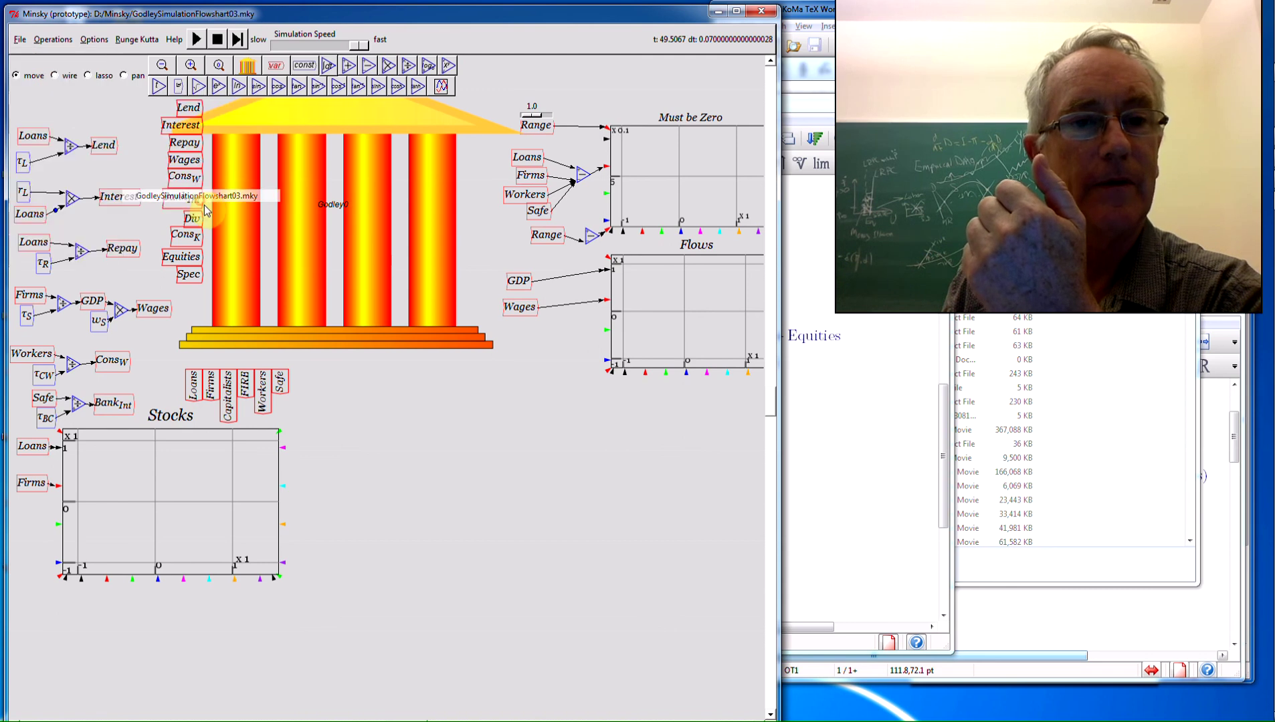
{"action": "left_click", "coordinate": [200, 200]}
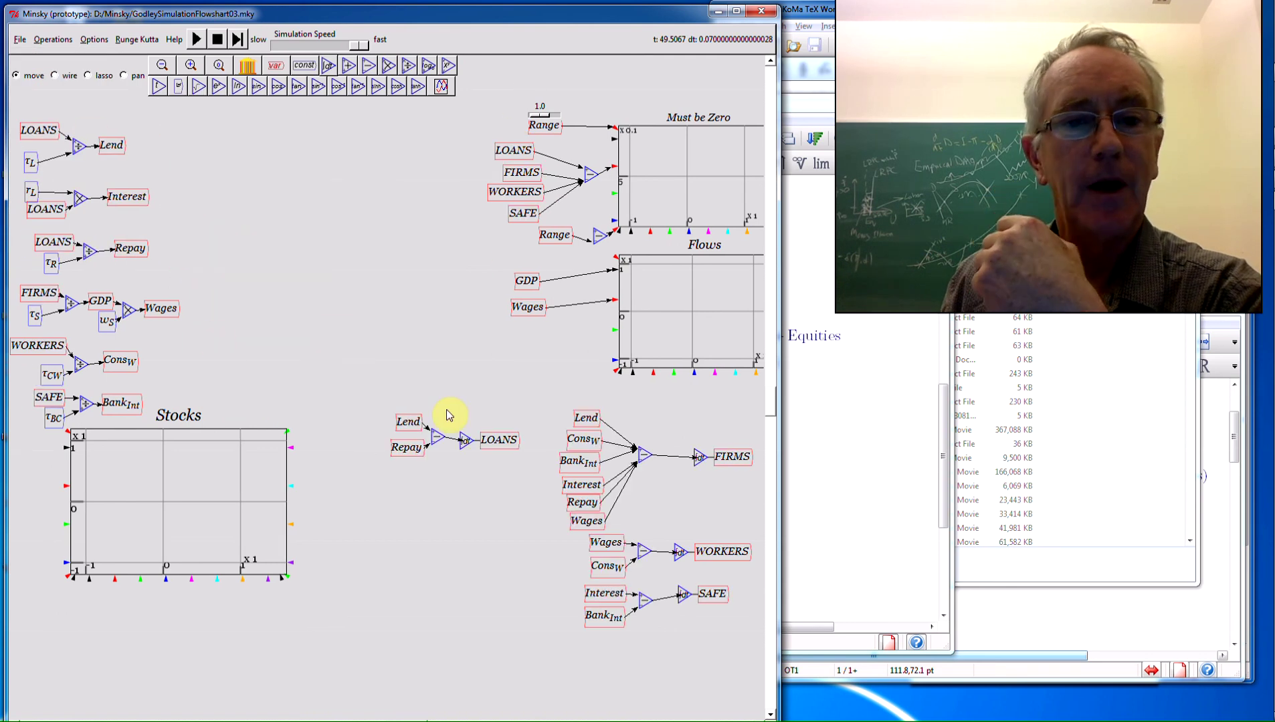
Place a new integral named CAPITALISTS on the flowchart canvas.
{"action": "left_click", "coordinate": [323, 72]}
{"action": "left_click", "coordinate": [321, 255]}
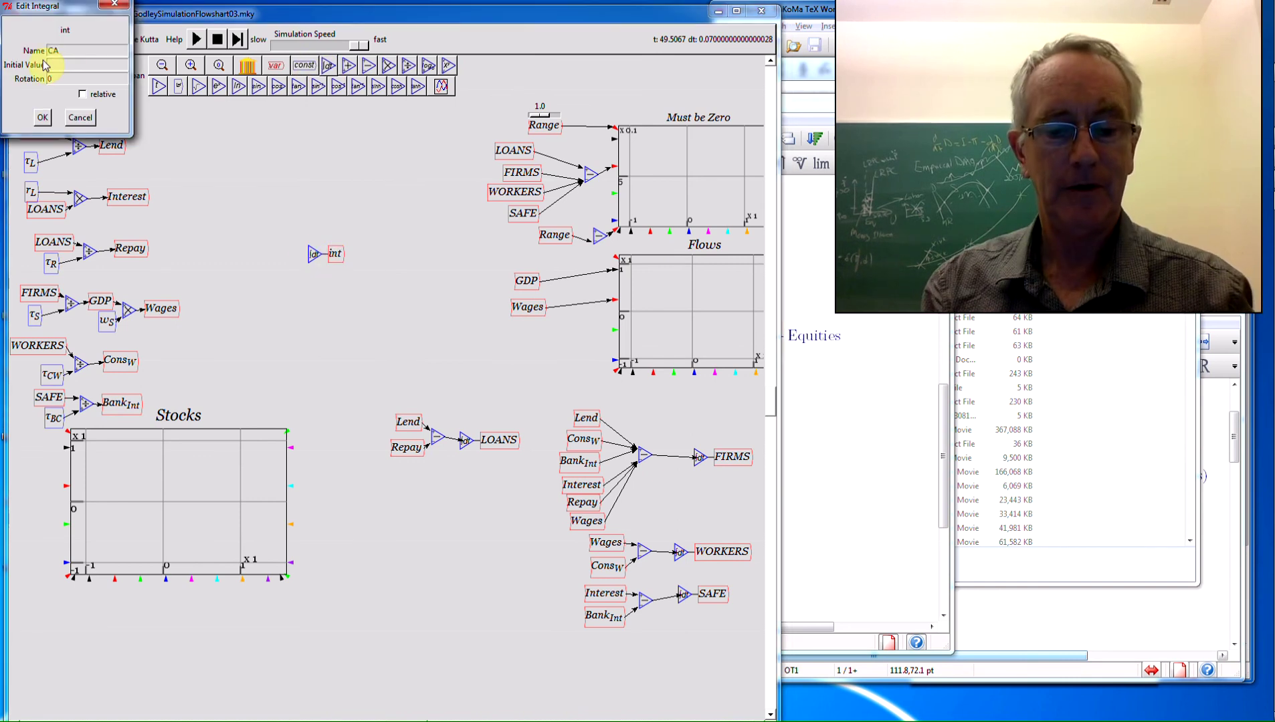
{"action": "type", "text": "CAPITALIST"}
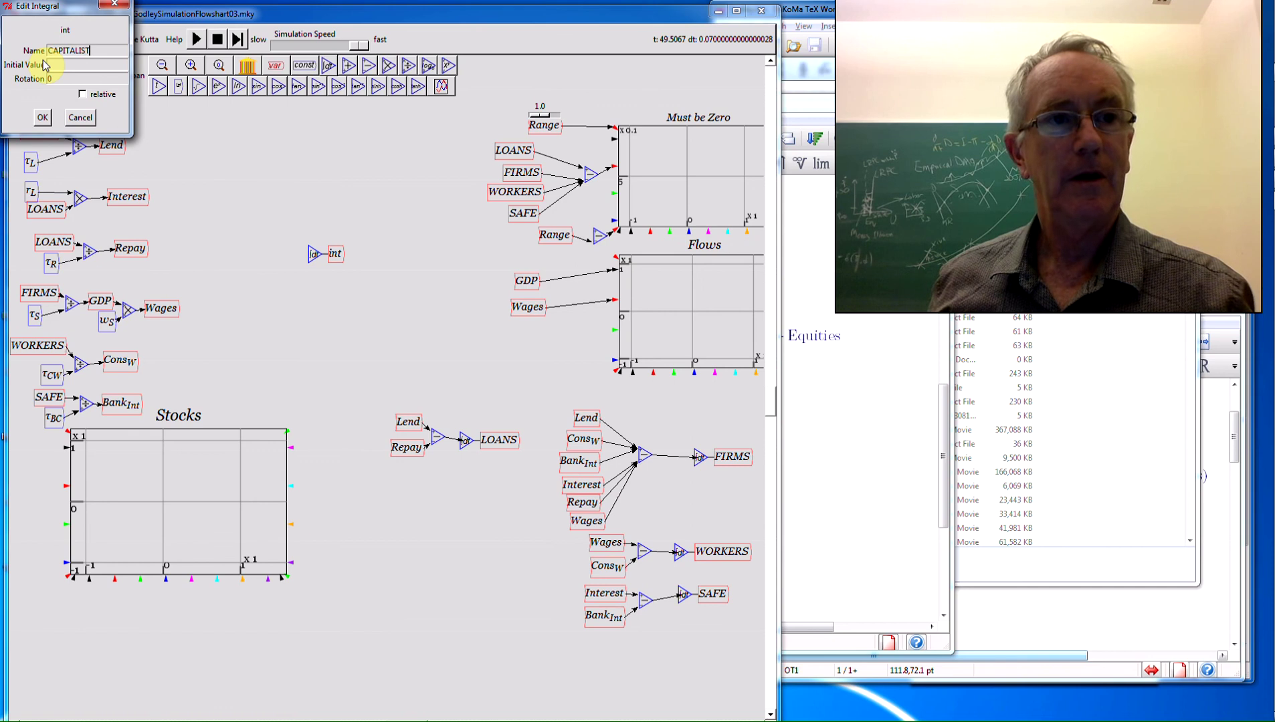
{"action": "type", "text": "S"}
{"action": "left_click", "coordinate": [42, 117]}
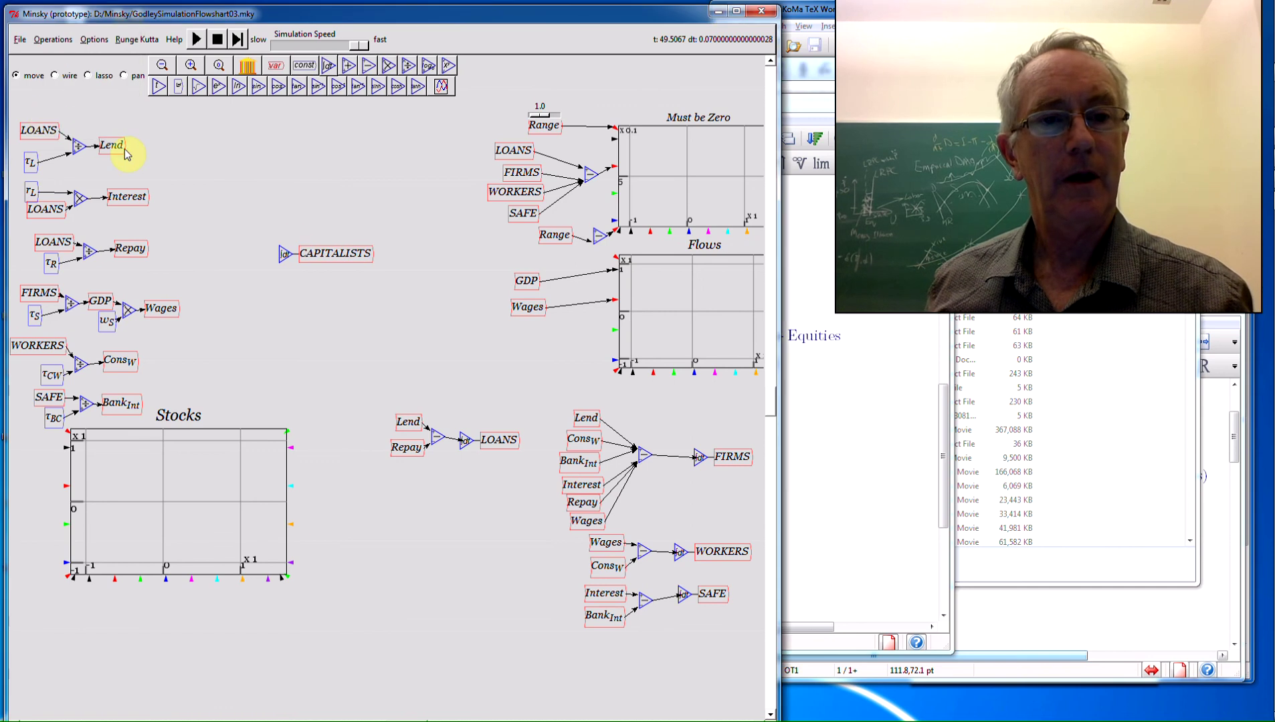
Create a Dividends variable to the left of the repositioned CAPITALISTS integral.
{"action": "left_click_drag", "start_coordinate": [331, 255], "coordinate": [368, 298]}
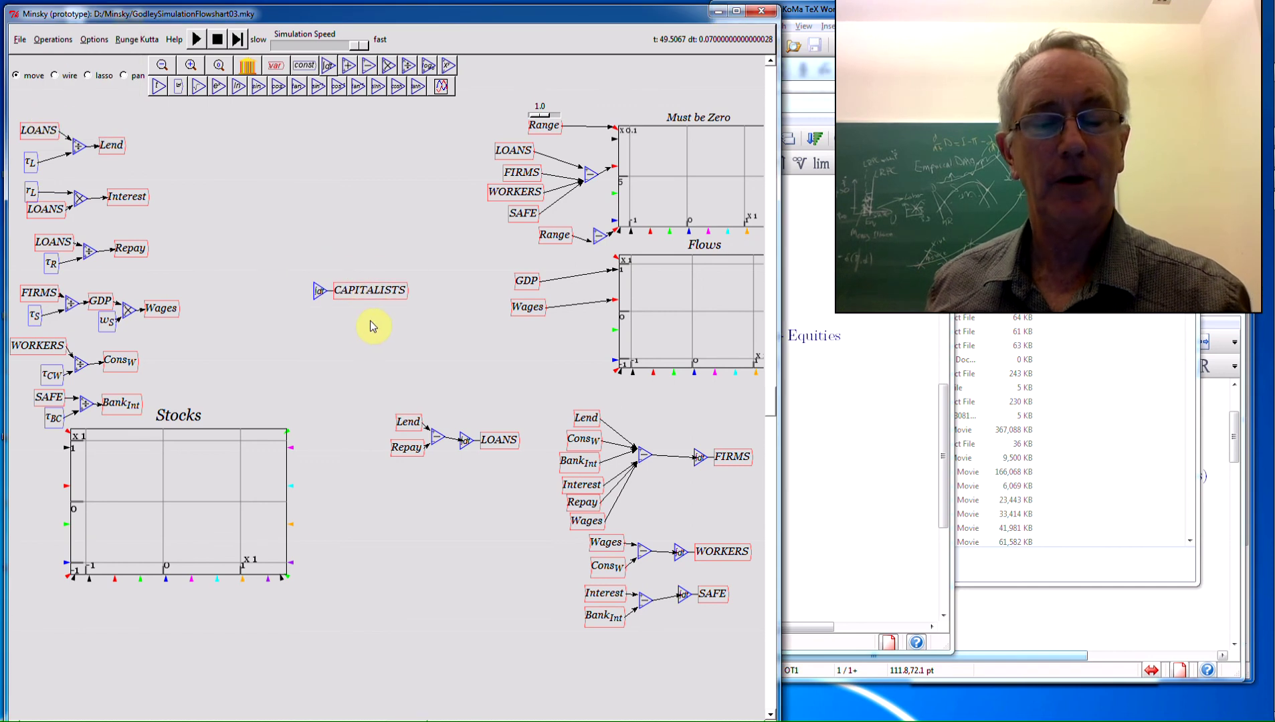
{"action": "left_click", "coordinate": [273, 67]}
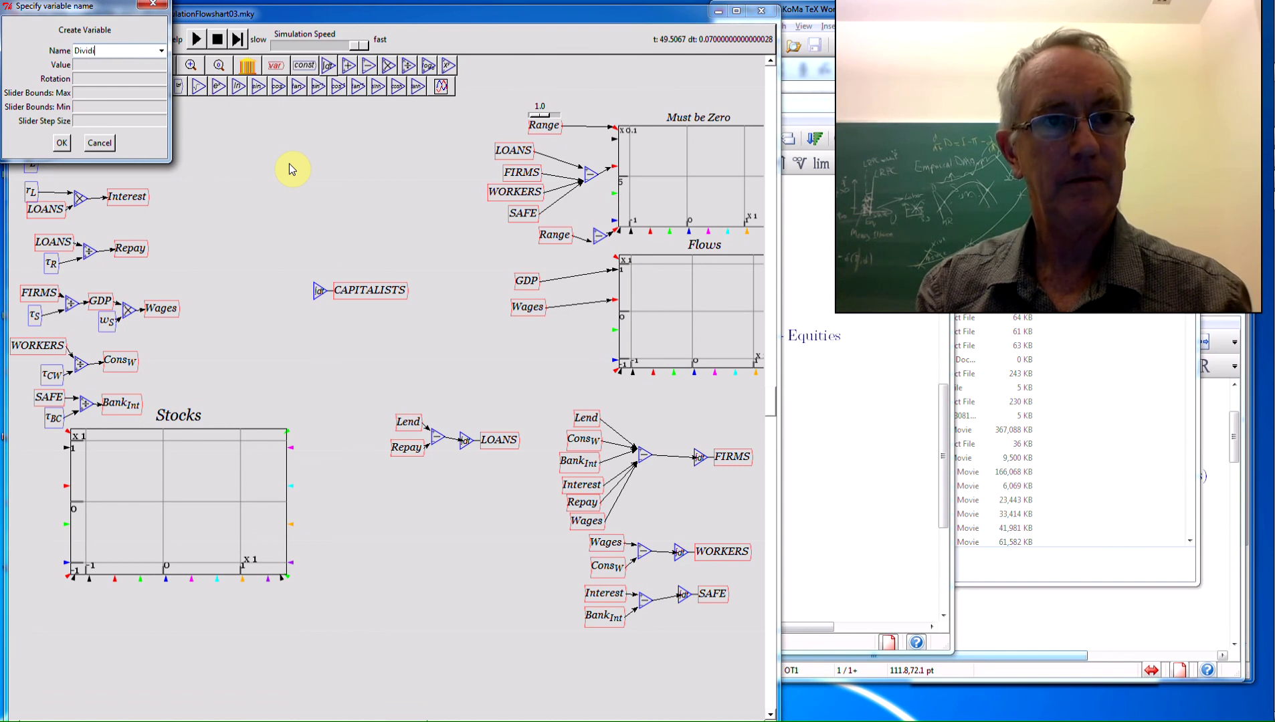
{"action": "type", "text": "Dividends"}
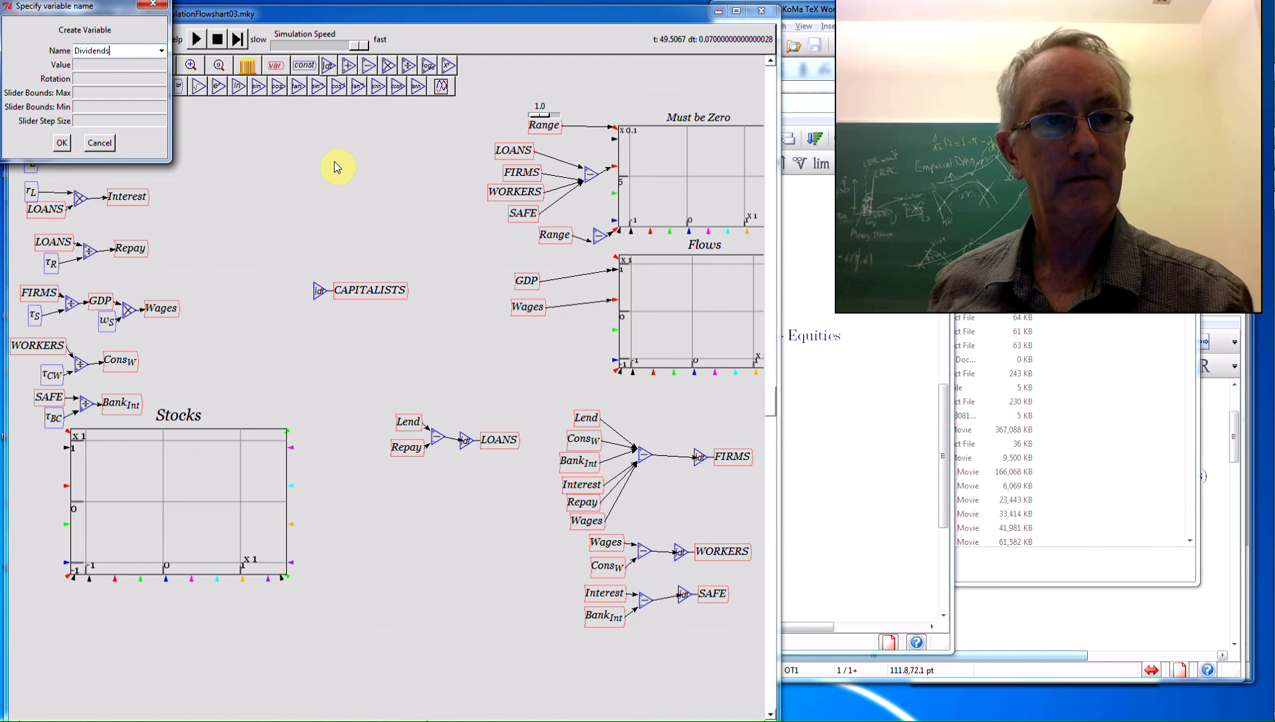
{"action": "left_click", "coordinate": [64, 144]}
{"action": "left_click", "coordinate": [253, 267]}
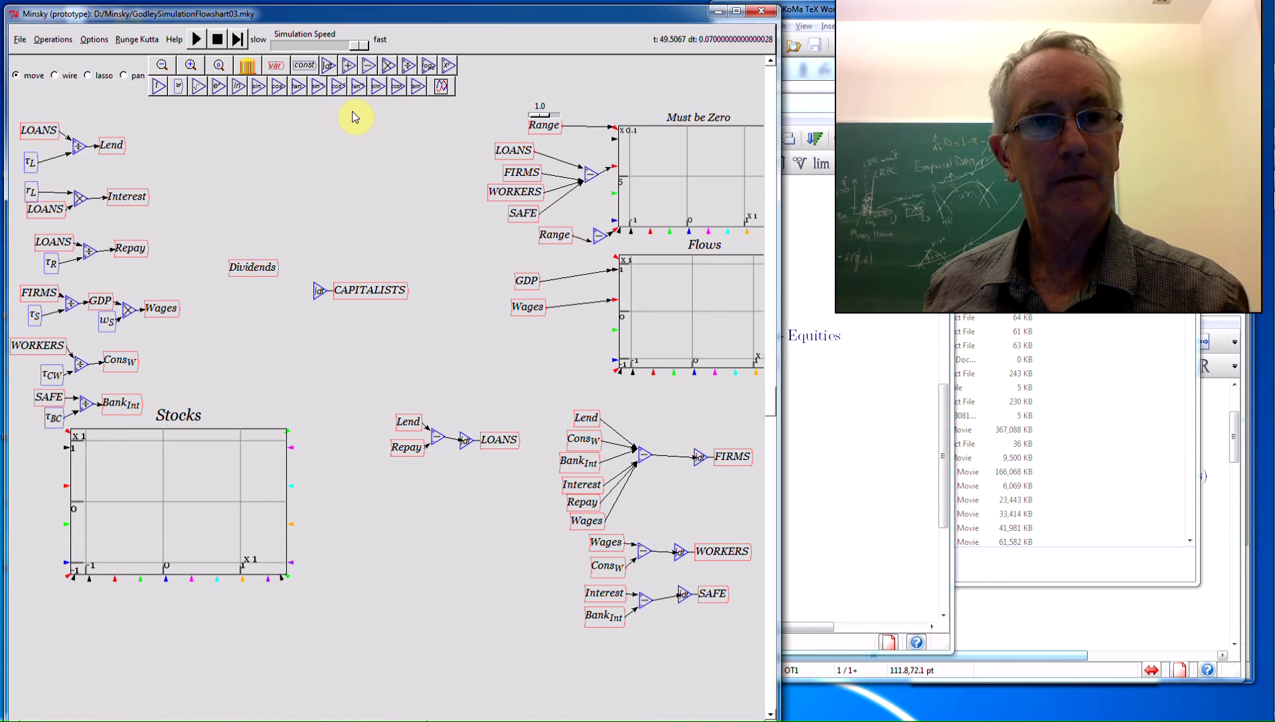
Add a subtraction block wired into CAPITALISTS.
{"action": "left_click", "coordinate": [372, 74]}
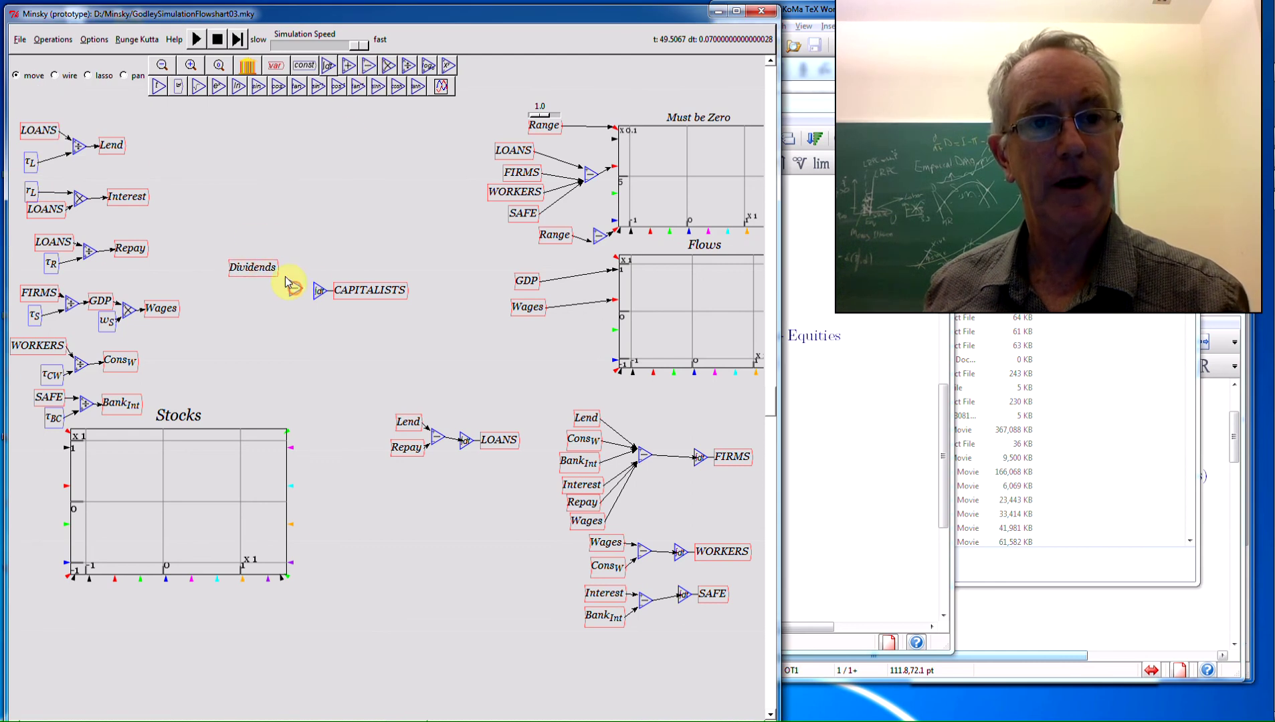
{"action": "left_click", "coordinate": [55, 75]}
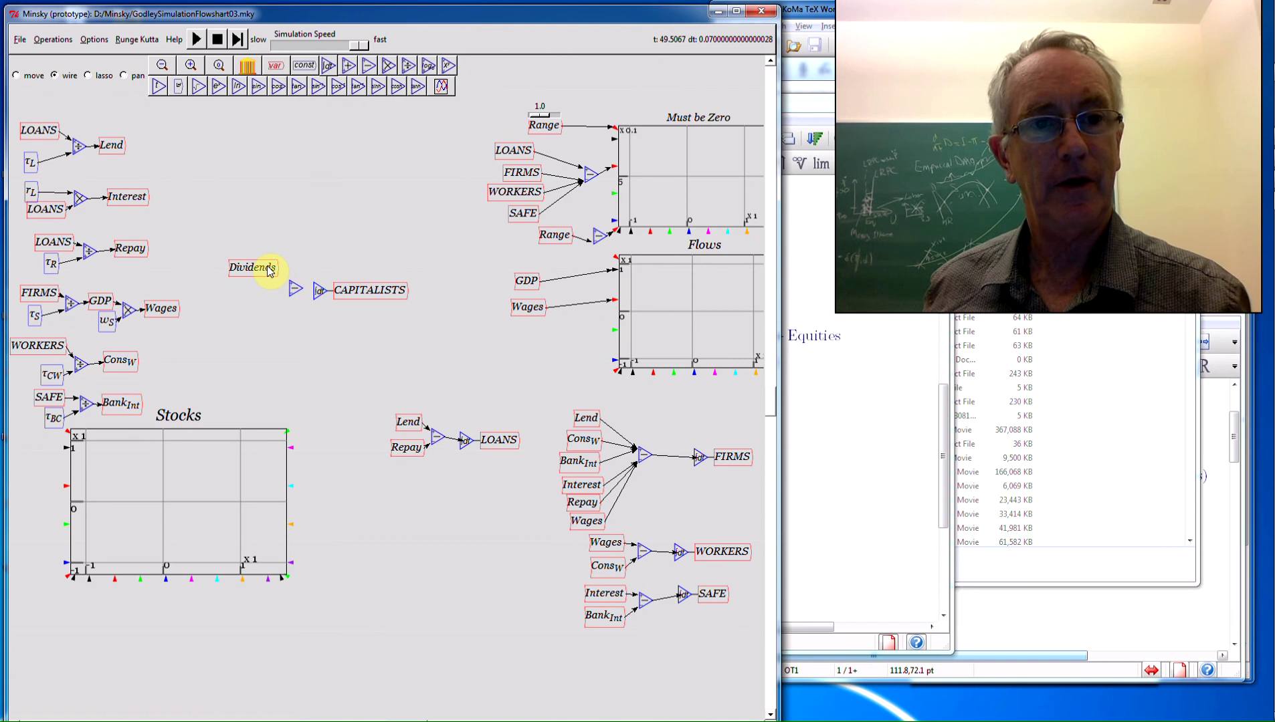
{"action": "left_click_drag", "start_coordinate": [302, 288], "coordinate": [319, 289]}
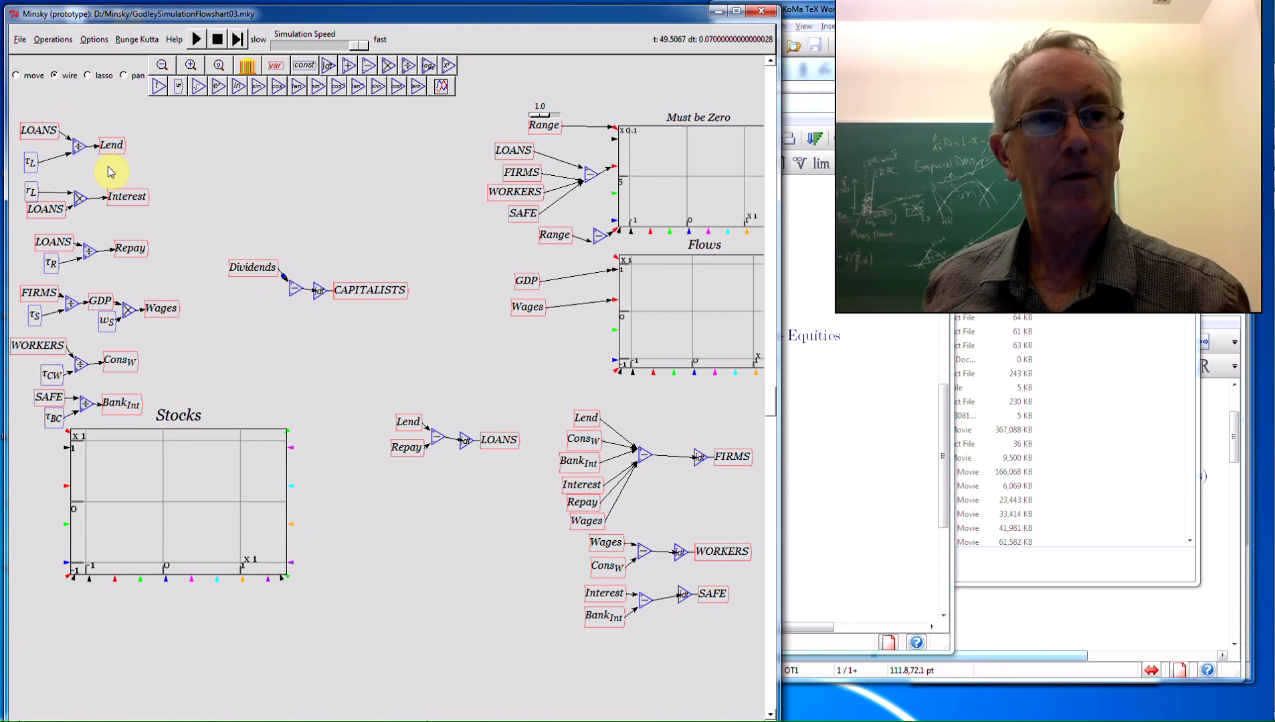
Place a copy of Dividends below Wages near FIRMS.
{"action": "right_click", "coordinate": [242, 266]}
{"action": "left_click", "coordinate": [268, 322]}
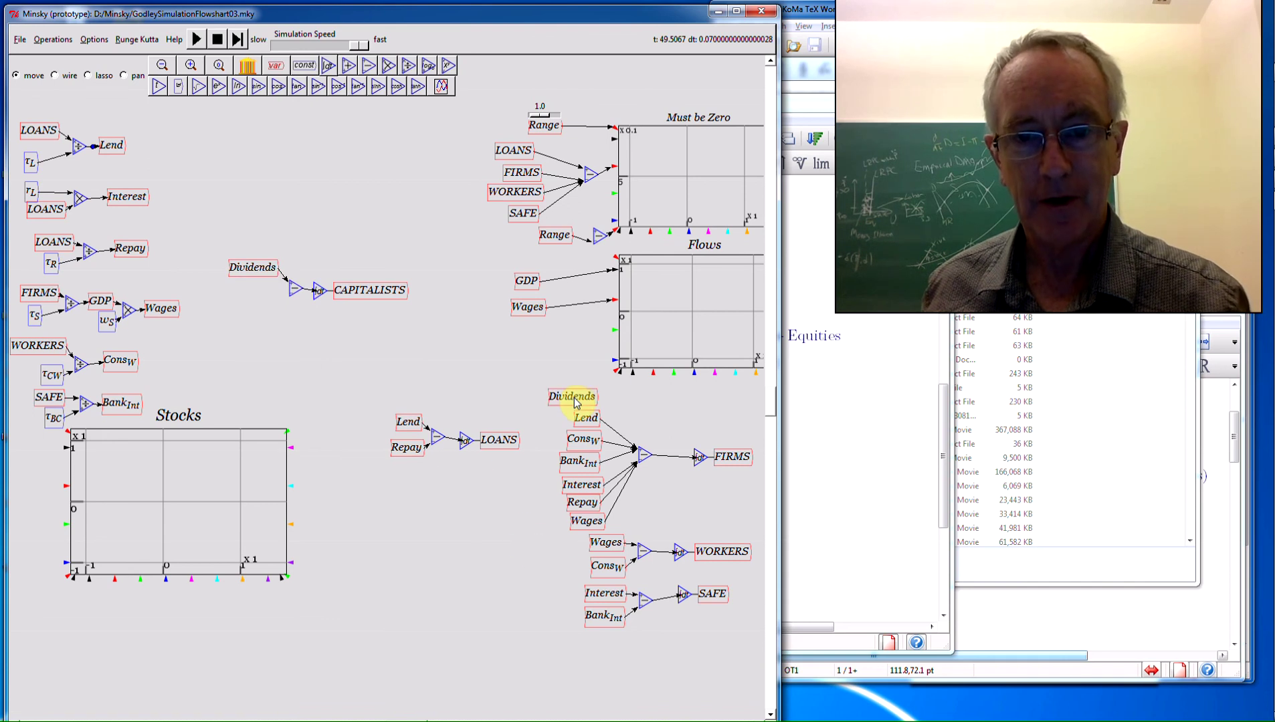
{"action": "left_click", "coordinate": [541, 535]}
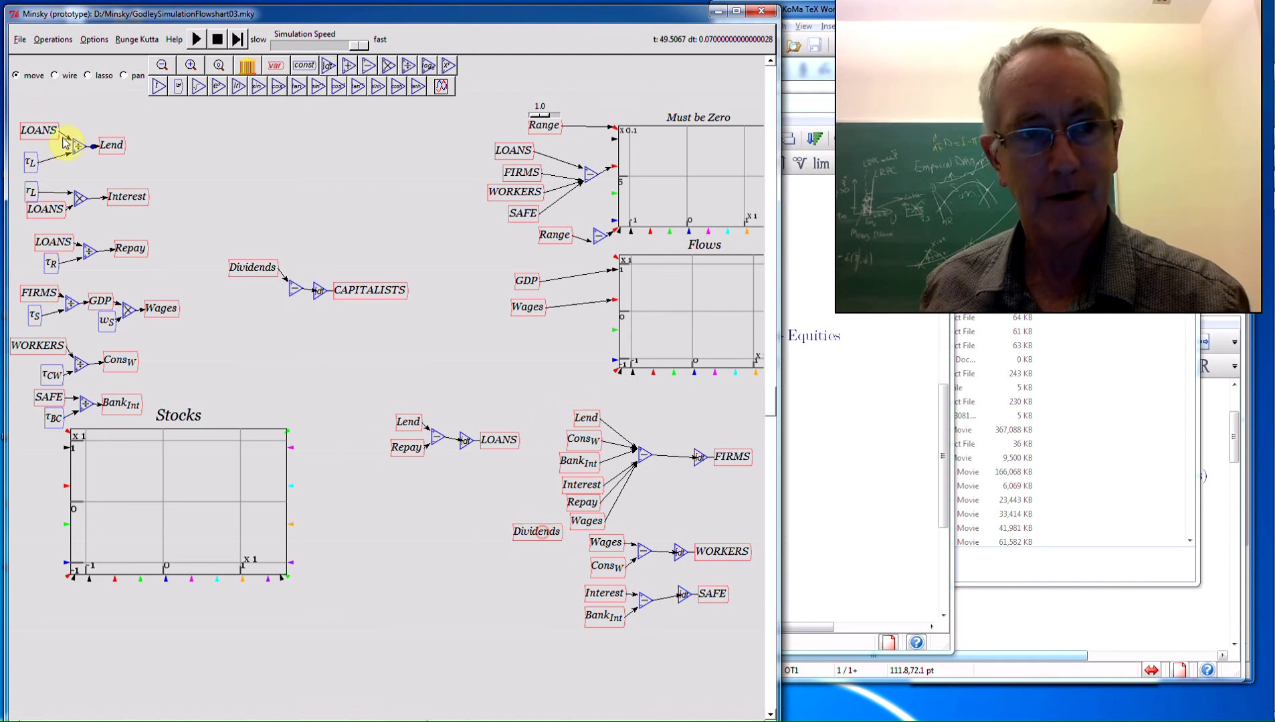
{"action": "left_click", "coordinate": [54, 76]}
Wire the Dividends copy into the sum operator feeding FIRMS.
{"action": "left_click_drag", "start_coordinate": [562, 534], "coordinate": [643, 463]}
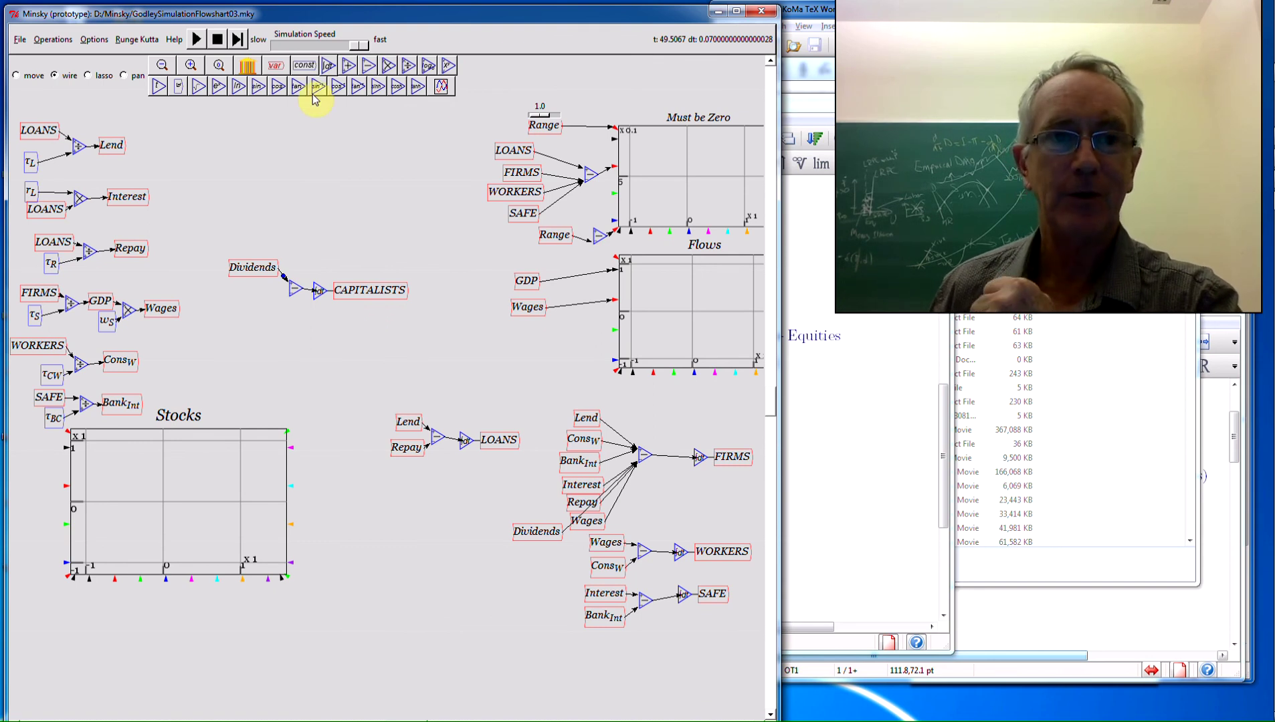
Place a new Godley table above the Dividends and CAPITALISTS blocks.
{"action": "left_click", "coordinate": [247, 64]}
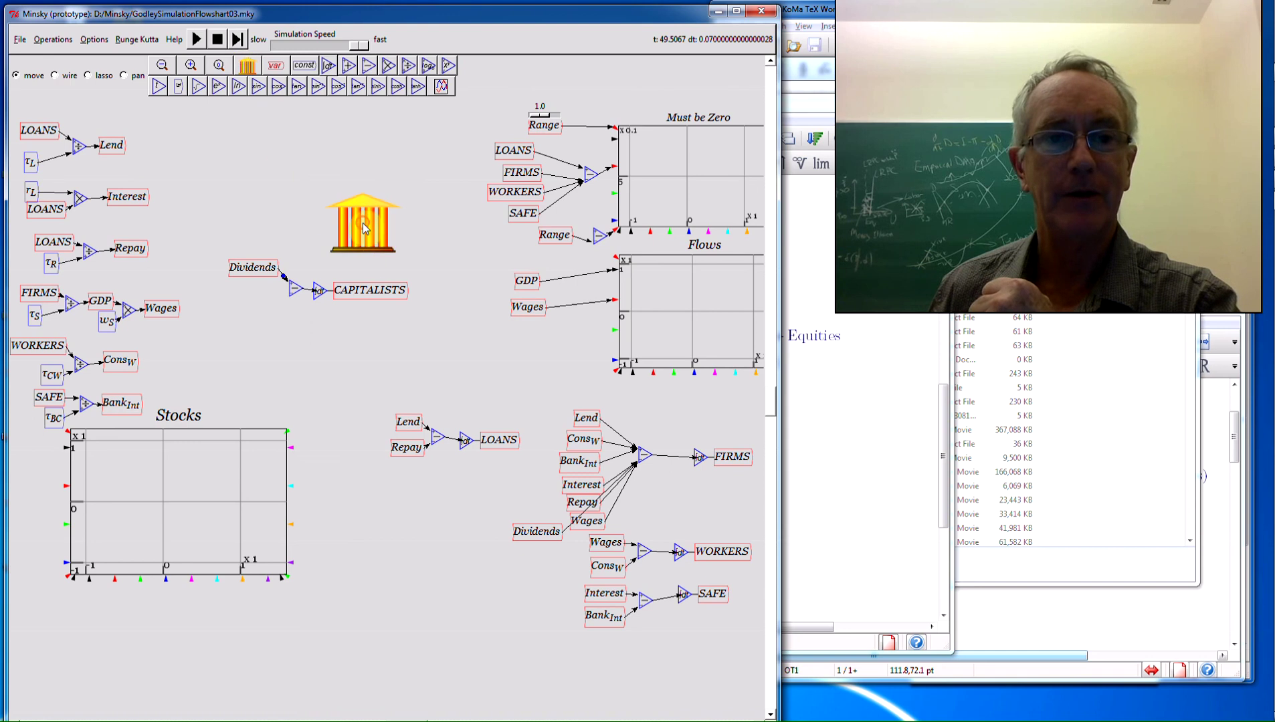